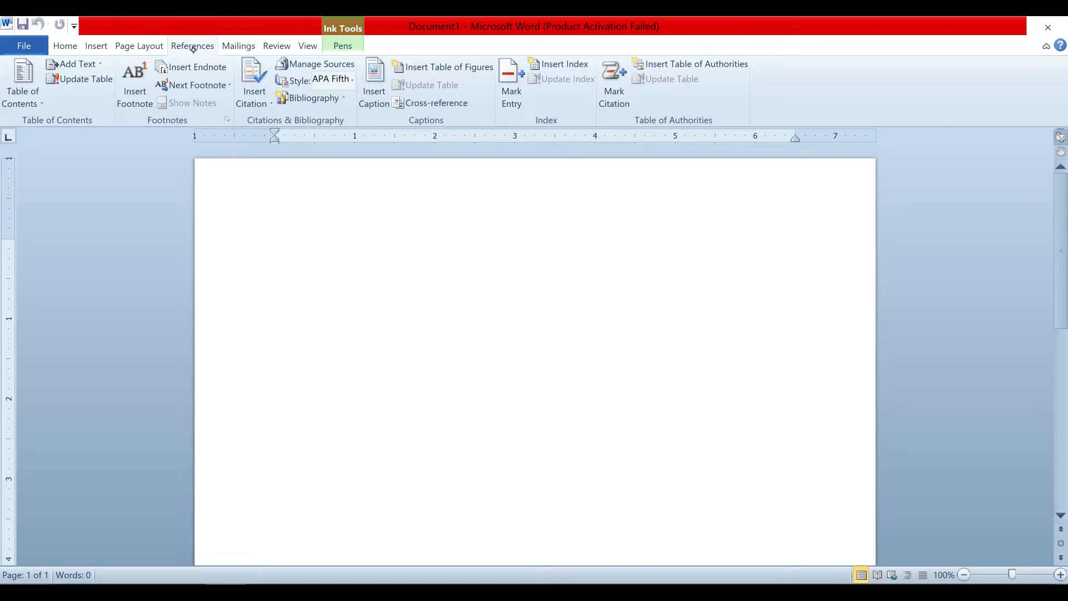
Show the Mailings commands, then the Ink Tools Pens tab with its pen, highlighter and eraser options.
{"action": "left_click", "coordinate": [239, 47]}
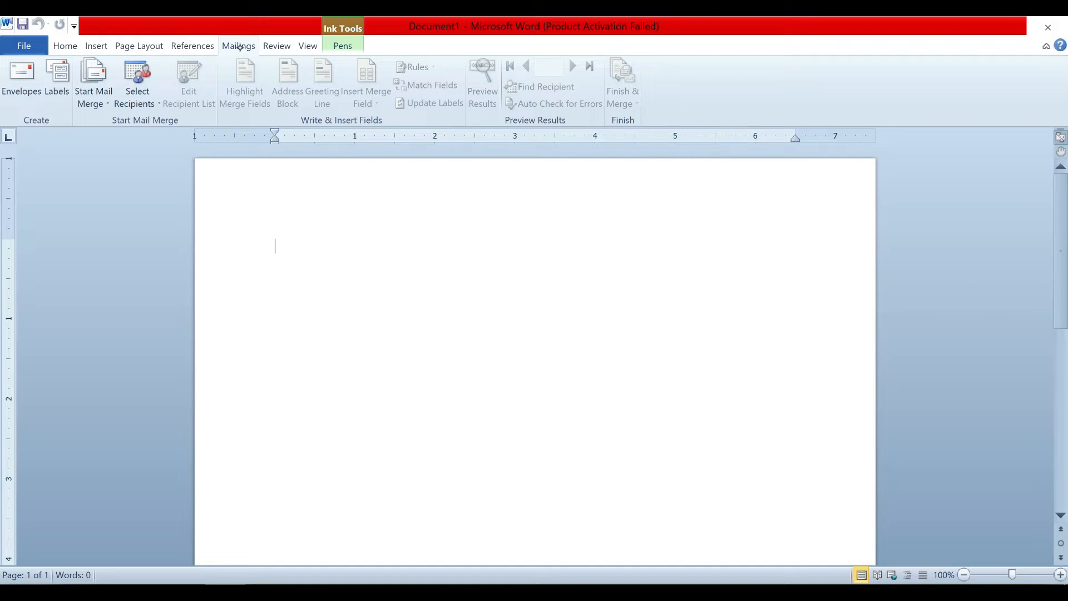
{"action": "left_click", "coordinate": [342, 47]}
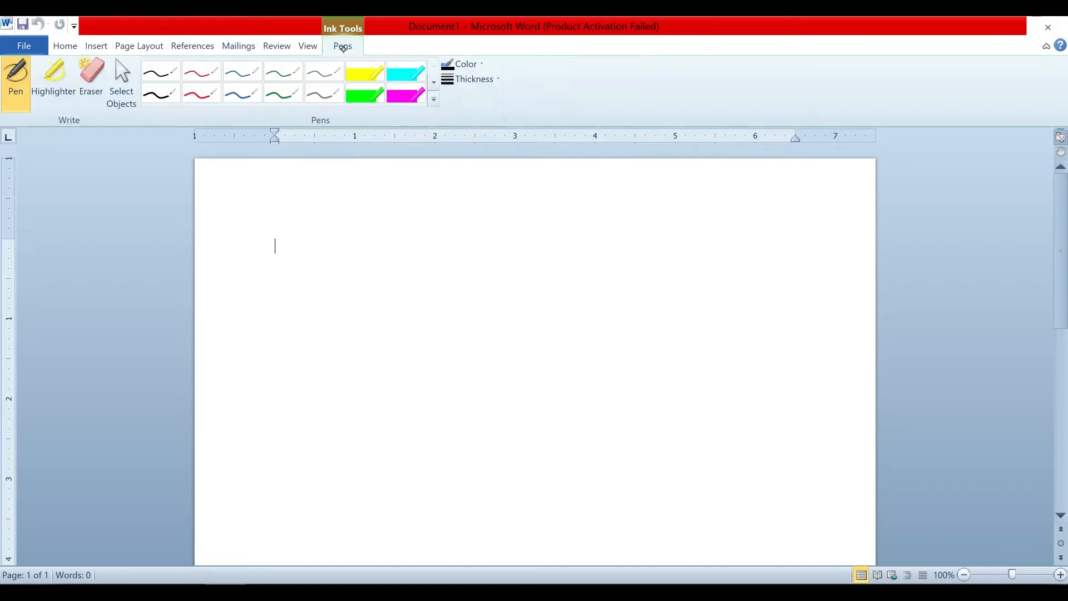
{"action": "left_click", "coordinate": [199, 74]}
{"action": "mouse_move", "coordinate": [439, 298]}
{"action": "left_mouse_down"}
{"action": "mouse_move", "coordinate": [312, 300]}
{"action": "mouse_move", "coordinate": [303, 470]}
{"action": "mouse_move", "coordinate": [436, 412]}
{"action": "mouse_move", "coordinate": [386, 484]}
{"action": "mouse_move", "coordinate": [300, 466]}
{"action": "left_mouse_up"}
{"action": "mouse_move", "coordinate": [325, 397]}
{"action": "left_mouse_down"}
{"action": "mouse_move", "coordinate": [346, 413]}
{"action": "mouse_move", "coordinate": [359, 399]}
{"action": "mouse_move", "coordinate": [384, 406]}
{"action": "mouse_move", "coordinate": [385, 384]}
{"action": "left_mouse_up"}
{"action": "left_click", "coordinate": [347, 394]}
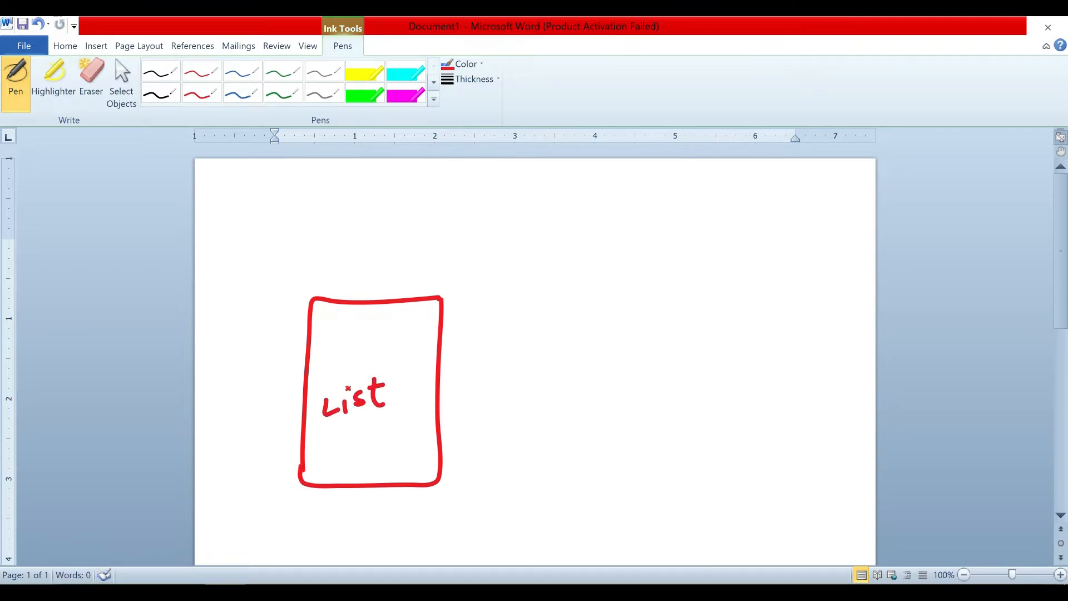
{"action": "left_click", "coordinate": [340, 391]}
{"action": "mouse_move", "coordinate": [695, 279]}
{"action": "left_mouse_down"}
{"action": "mouse_move", "coordinate": [551, 286]}
{"action": "mouse_move", "coordinate": [554, 487]}
{"action": "mouse_move", "coordinate": [712, 463]}
{"action": "mouse_move", "coordinate": [710, 298]}
{"action": "mouse_move", "coordinate": [695, 280]}
{"action": "left_mouse_up"}
{"action": "mouse_move", "coordinate": [614, 360]}
{"action": "left_mouse_down"}
{"action": "mouse_move", "coordinate": [598, 372]}
{"action": "mouse_move", "coordinate": [597, 401]}
{"action": "left_mouse_up"}
{"action": "mouse_move", "coordinate": [580, 393]}
{"action": "left_mouse_down"}
{"action": "mouse_move", "coordinate": [629, 384]}
{"action": "mouse_move", "coordinate": [633, 368]}
{"action": "mouse_move", "coordinate": [656, 362]}
{"action": "mouse_move", "coordinate": [669, 367]}
{"action": "mouse_move", "coordinate": [686, 337]}
{"action": "mouse_move", "coordinate": [708, 362]}
{"action": "mouse_move", "coordinate": [591, 414]}
{"action": "left_mouse_up"}
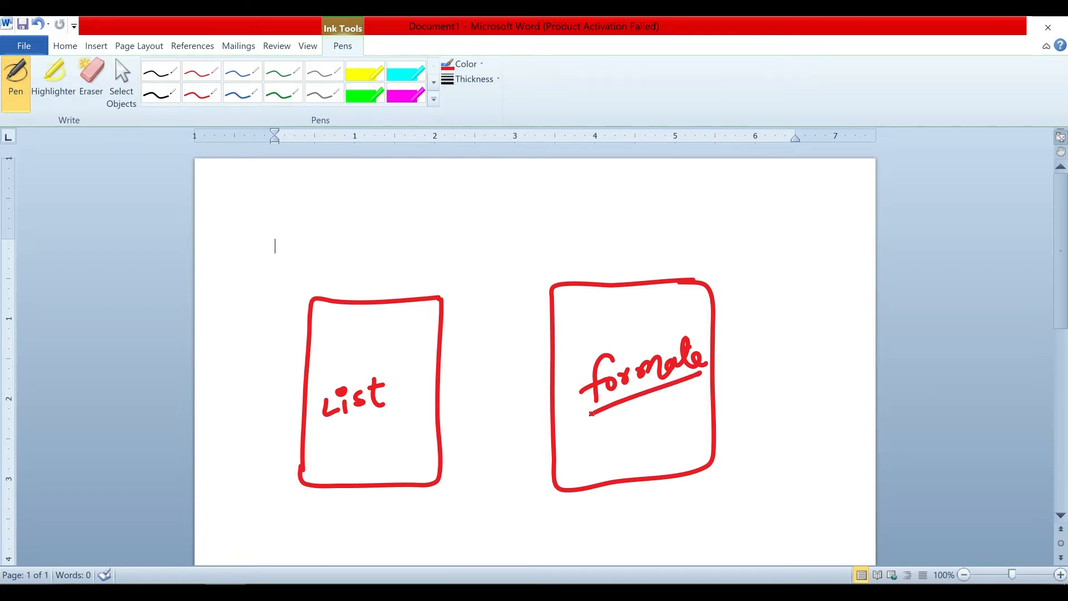
{"action": "left_click_drag", "start_coordinate": [400, 408], "coordinate": [320, 429]}
{"action": "left_click", "coordinate": [90, 78]}
{"action": "mouse_move", "coordinate": [329, 301]}
{"action": "left_mouse_down"}
{"action": "mouse_move", "coordinate": [361, 330]}
{"action": "mouse_move", "coordinate": [322, 479]}
{"action": "mouse_move", "coordinate": [415, 481]}
{"action": "mouse_move", "coordinate": [389, 401]}
{"action": "mouse_move", "coordinate": [576, 317]}
{"action": "mouse_move", "coordinate": [617, 384]}
{"action": "mouse_move", "coordinate": [590, 374]}
{"action": "mouse_move", "coordinate": [431, 377]}
{"action": "mouse_move", "coordinate": [311, 412]}
{"action": "left_mouse_up"}
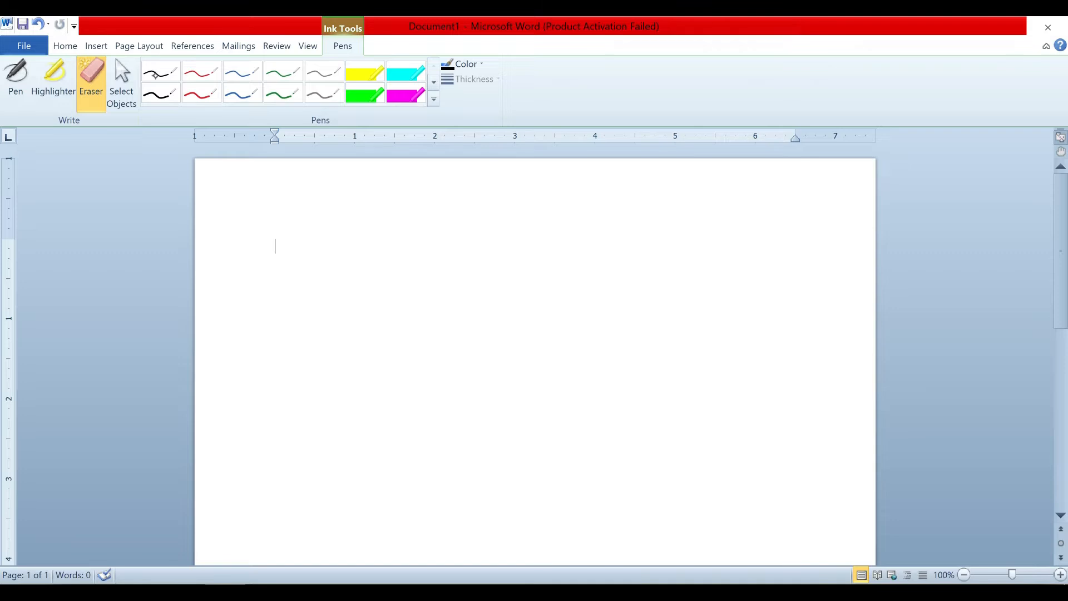
Pick the black pen with a chosen line thickness and draw the first box.
{"action": "left_click", "coordinate": [157, 73]}
{"action": "left_click", "coordinate": [463, 79]}
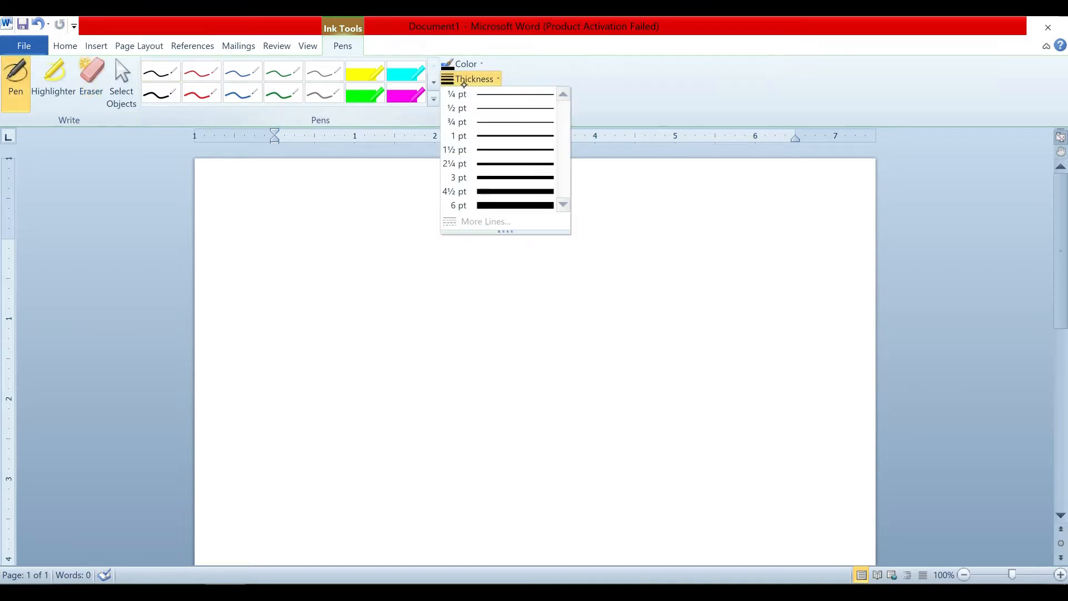
{"action": "left_click", "coordinate": [494, 112]}
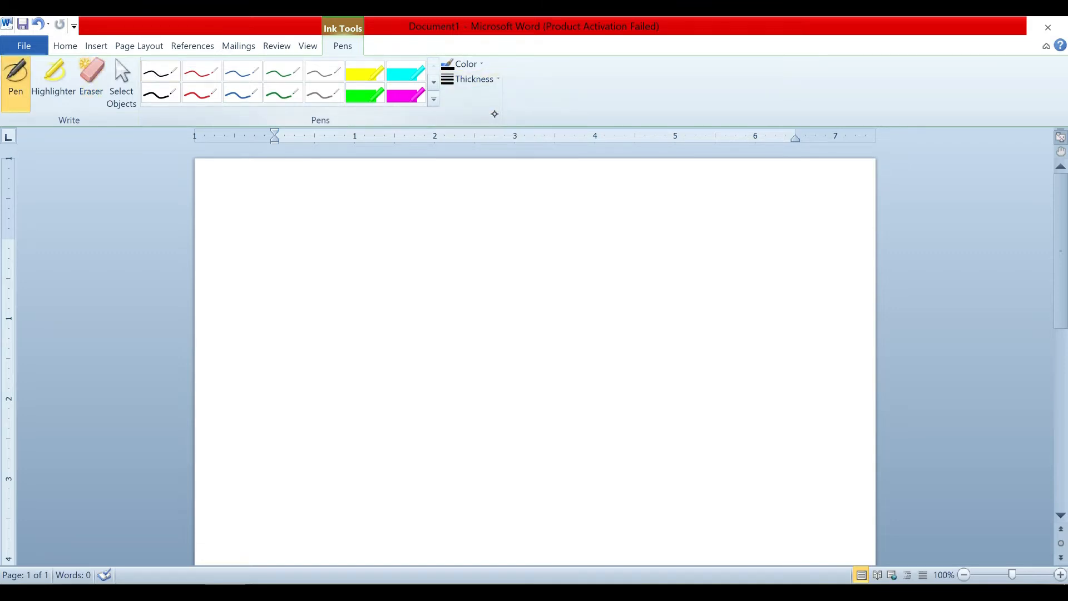
{"action": "mouse_move", "coordinate": [466, 285]}
{"action": "left_mouse_down"}
{"action": "mouse_move", "coordinate": [334, 292]}
{"action": "mouse_move", "coordinate": [303, 390]}
{"action": "mouse_move", "coordinate": [304, 463]}
{"action": "left_mouse_up"}
{"action": "mouse_move", "coordinate": [468, 285]}
{"action": "left_mouse_down"}
{"action": "mouse_move", "coordinate": [470, 384]}
{"action": "mouse_move", "coordinate": [431, 456]}
{"action": "mouse_move", "coordinate": [296, 467]}
{"action": "mouse_move", "coordinate": [334, 496]}
{"action": "mouse_move", "coordinate": [339, 483]}
{"action": "mouse_move", "coordinate": [362, 493]}
{"action": "left_mouse_up"}
Handwrite 'invitation' below the first box and an underlined 'formate' inside it.
{"action": "left_click", "coordinate": [358, 484]}
{"action": "left_click", "coordinate": [358, 489]}
{"action": "mouse_move", "coordinate": [362, 493]}
{"action": "left_mouse_down"}
{"action": "mouse_move", "coordinate": [370, 478]}
{"action": "mouse_move", "coordinate": [379, 493]}
{"action": "mouse_move", "coordinate": [389, 474]}
{"action": "mouse_move", "coordinate": [407, 487]}
{"action": "left_mouse_up"}
{"action": "mouse_move", "coordinate": [393, 474]}
{"action": "left_mouse_down"}
{"action": "mouse_move", "coordinate": [430, 480]}
{"action": "mouse_move", "coordinate": [412, 467]}
{"action": "left_mouse_up"}
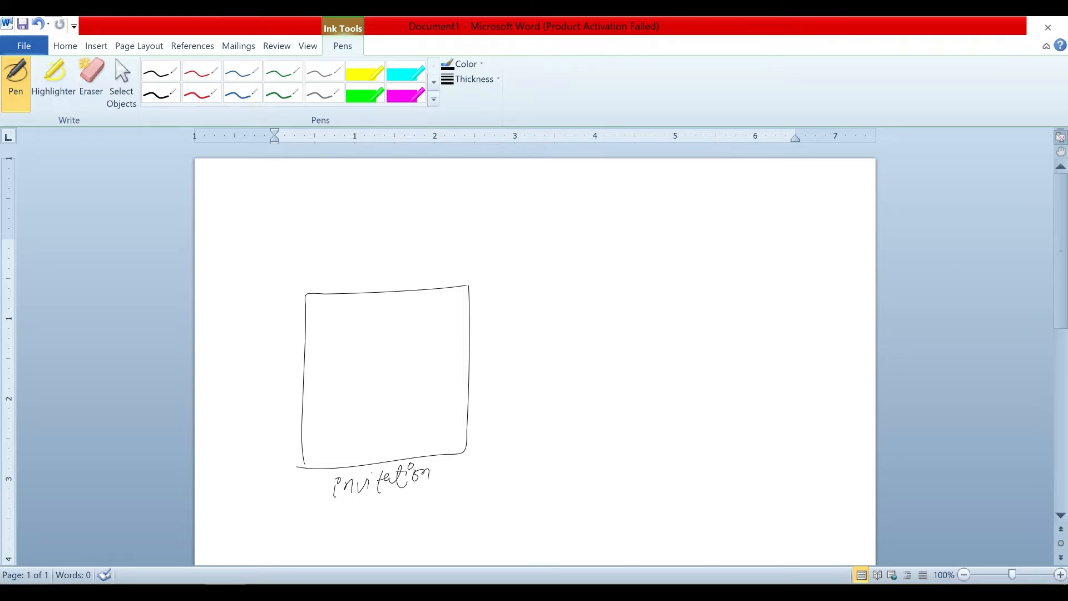
{"action": "left_click_drag", "start_coordinate": [355, 376], "coordinate": [349, 406]}
{"action": "left_click_drag", "start_coordinate": [340, 400], "coordinate": [417, 355]}
{"action": "mouse_move", "coordinate": [422, 351]}
{"action": "left_mouse_down"}
{"action": "mouse_move", "coordinate": [431, 354]}
{"action": "mouse_move", "coordinate": [340, 415]}
{"action": "left_mouse_up"}
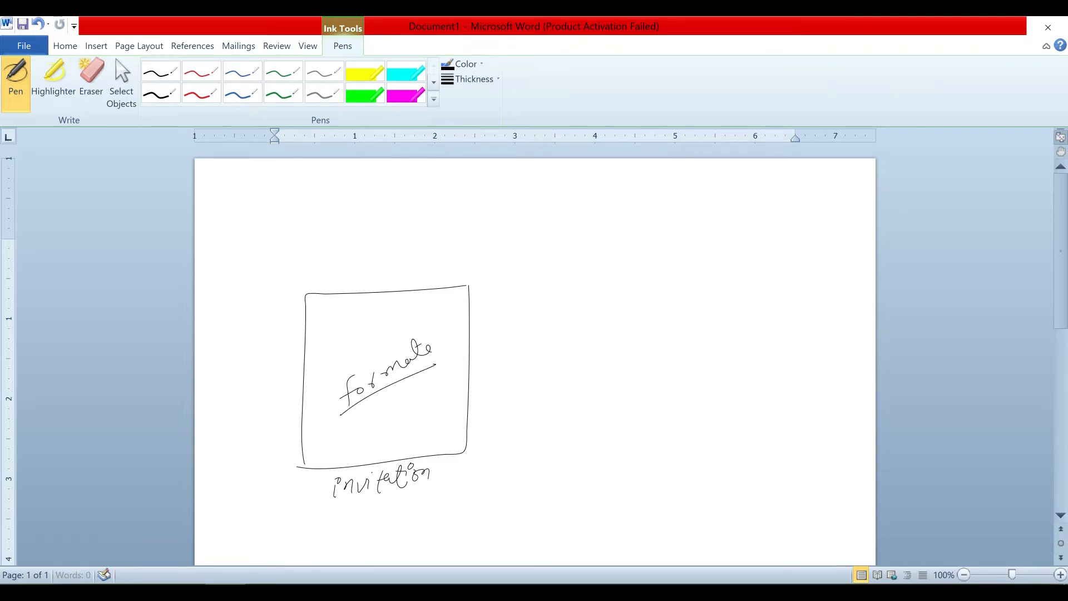
Draw a second box containing 'List 100' and label it 'Data'.
{"action": "mouse_move", "coordinate": [724, 262]}
{"action": "left_mouse_down"}
{"action": "mouse_move", "coordinate": [689, 266]}
{"action": "mouse_move", "coordinate": [614, 356]}
{"action": "mouse_move", "coordinate": [703, 460]}
{"action": "mouse_move", "coordinate": [761, 360]}
{"action": "mouse_move", "coordinate": [708, 266]}
{"action": "left_mouse_up"}
{"action": "mouse_move", "coordinate": [639, 374]}
{"action": "left_mouse_down"}
{"action": "mouse_move", "coordinate": [659, 375]}
{"action": "mouse_move", "coordinate": [689, 345]}
{"action": "left_mouse_up"}
{"action": "left_click", "coordinate": [657, 361]}
{"action": "mouse_move", "coordinate": [708, 353]}
{"action": "left_mouse_down"}
{"action": "mouse_move", "coordinate": [644, 396]}
{"action": "mouse_move", "coordinate": [656, 414]}
{"action": "left_mouse_up"}
{"action": "left_click", "coordinate": [668, 411]}
{"action": "left_click_drag", "start_coordinate": [662, 402], "coordinate": [663, 411]}
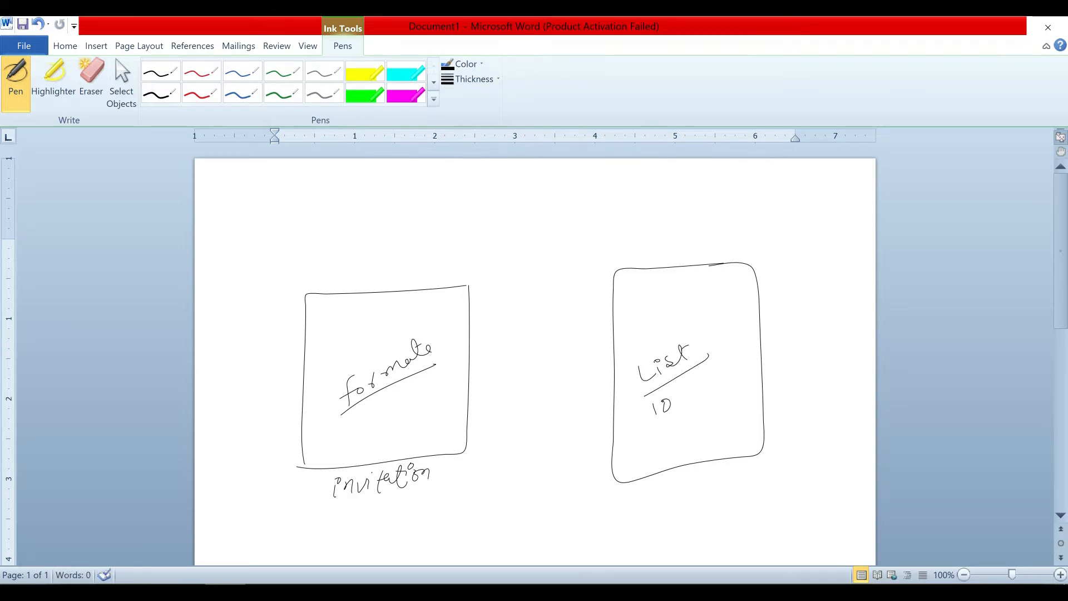
{"action": "left_click", "coordinate": [683, 411]}
{"action": "mouse_move", "coordinate": [683, 403]}
{"action": "left_mouse_down"}
{"action": "mouse_move", "coordinate": [718, 393]}
{"action": "mouse_move", "coordinate": [660, 427]}
{"action": "left_mouse_up"}
{"action": "mouse_move", "coordinate": [659, 480]}
{"action": "left_mouse_down"}
{"action": "mouse_move", "coordinate": [655, 500]}
{"action": "mouse_move", "coordinate": [702, 490]}
{"action": "left_mouse_up"}
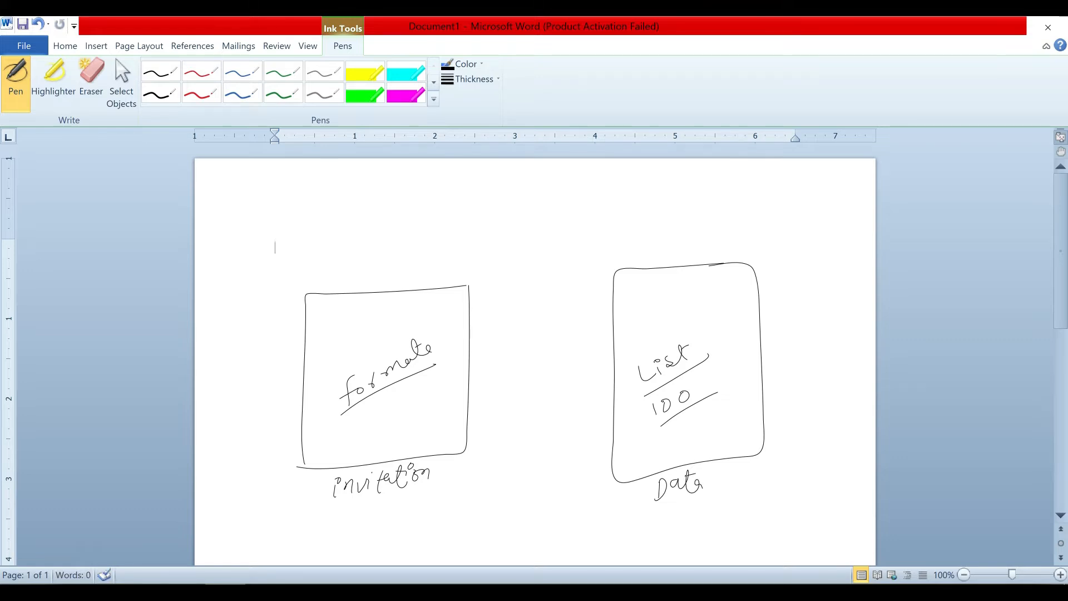
Draw a 'merge' arrow between the boxes and arrows from both into a small result box.
{"action": "mouse_move", "coordinate": [666, 270]}
{"action": "left_mouse_down"}
{"action": "mouse_move", "coordinate": [560, 218]}
{"action": "mouse_move", "coordinate": [435, 289]}
{"action": "mouse_move", "coordinate": [446, 284]}
{"action": "left_mouse_up"}
{"action": "mouse_move", "coordinate": [511, 219]}
{"action": "left_mouse_down"}
{"action": "mouse_move", "coordinate": [590, 203]}
{"action": "mouse_move", "coordinate": [494, 226]}
{"action": "left_mouse_up"}
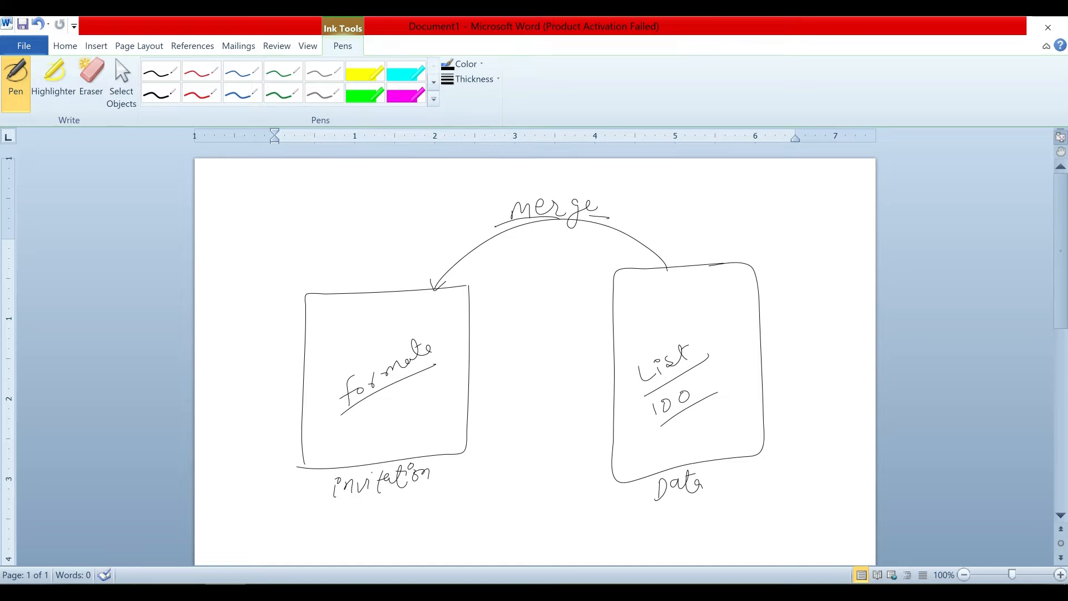
{"action": "mouse_move", "coordinate": [573, 473]}
{"action": "left_mouse_down"}
{"action": "mouse_move", "coordinate": [494, 488]}
{"action": "mouse_move", "coordinate": [489, 555]}
{"action": "mouse_move", "coordinate": [568, 476]}
{"action": "left_mouse_up"}
{"action": "left_click_drag", "start_coordinate": [442, 430], "coordinate": [506, 500]}
{"action": "mouse_move", "coordinate": [641, 388]}
{"action": "left_mouse_down"}
{"action": "mouse_move", "coordinate": [540, 505]}
{"action": "mouse_move", "coordinate": [549, 502]}
{"action": "left_mouse_up"}
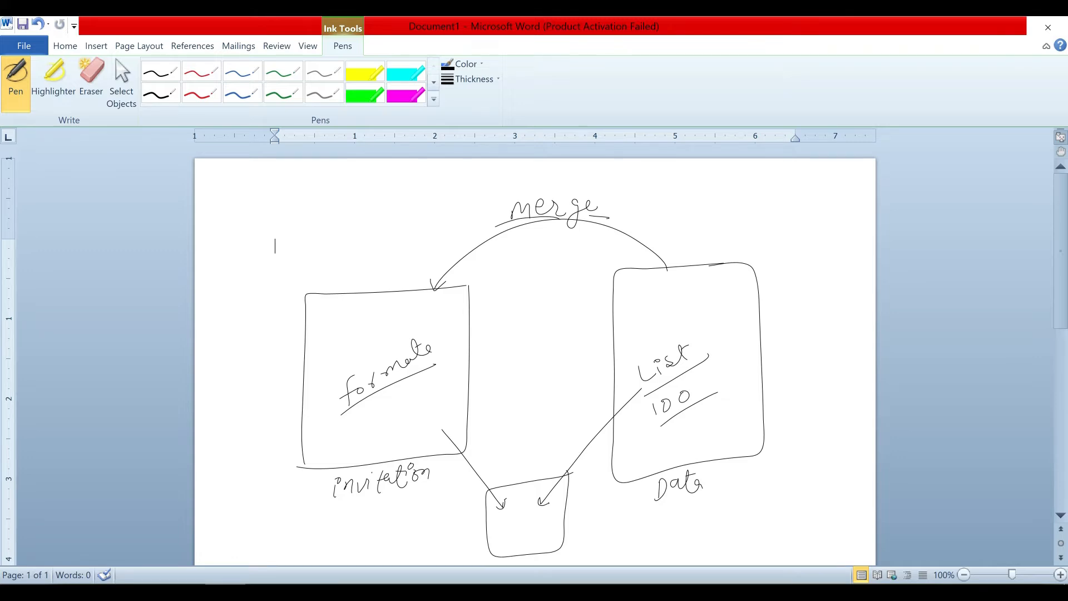
Erase the whole ink diagram, then open the Info page for Document1.
{"action": "left_click", "coordinate": [86, 80]}
{"action": "mouse_move", "coordinate": [338, 296]}
{"action": "left_mouse_down"}
{"action": "mouse_move", "coordinate": [397, 425]}
{"action": "mouse_move", "coordinate": [336, 410]}
{"action": "mouse_move", "coordinate": [344, 386]}
{"action": "left_mouse_up"}
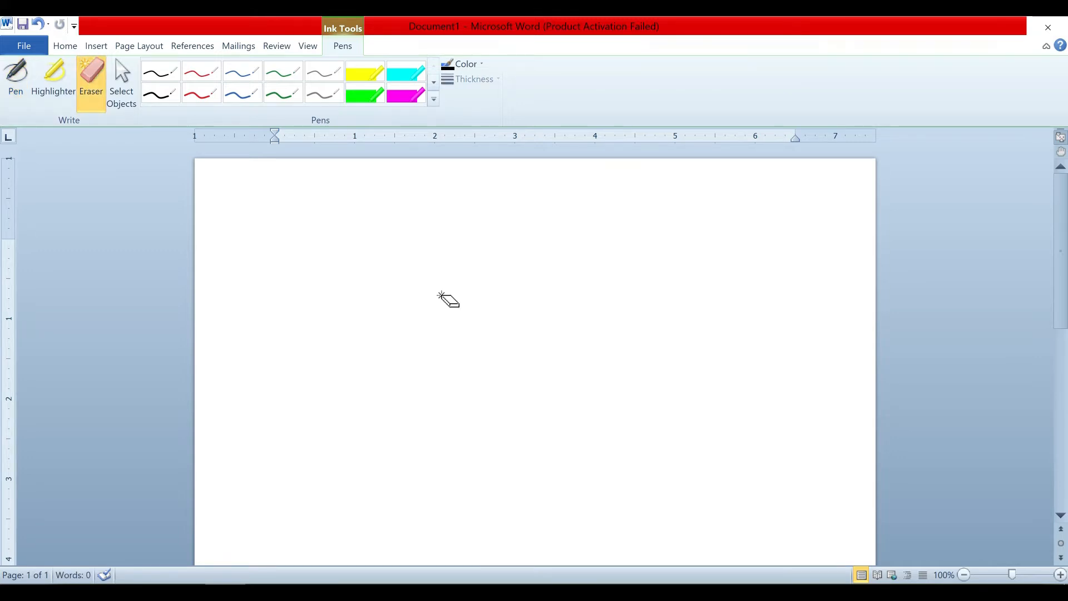
{"action": "left_click", "coordinate": [236, 48]}
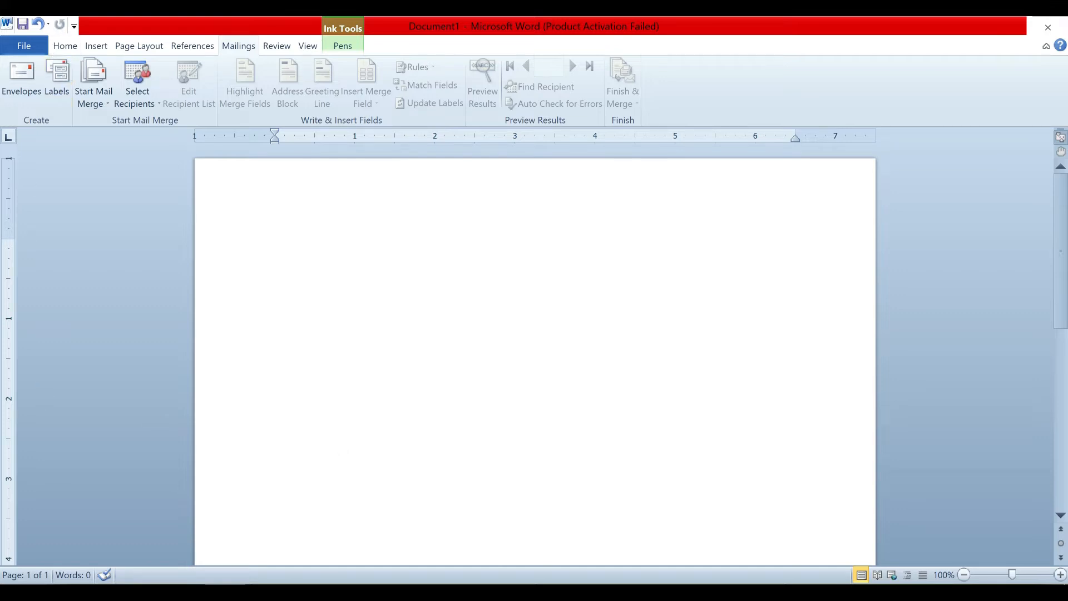
{"action": "left_click", "coordinate": [25, 46]}
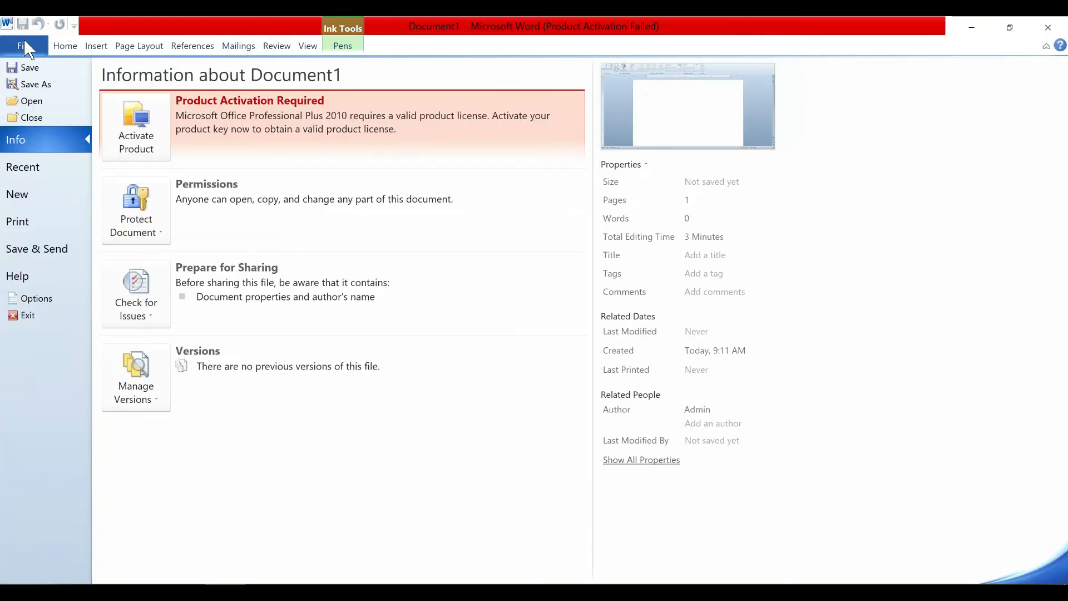
Create Document2 from the Essential Resume sample template.
{"action": "left_click", "coordinate": [55, 200]}
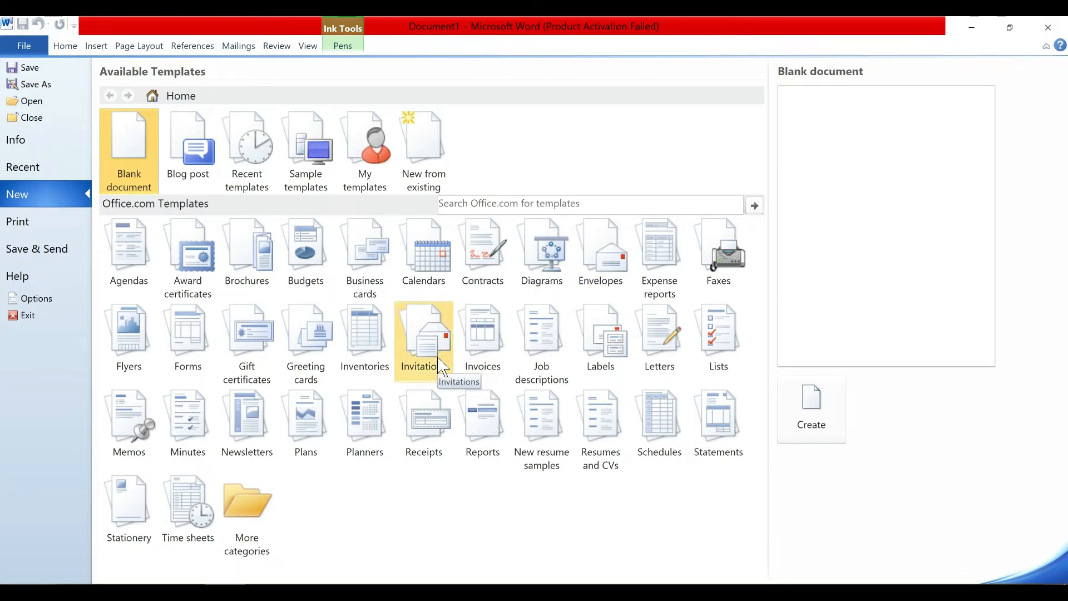
{"action": "left_click", "coordinate": [442, 367]}
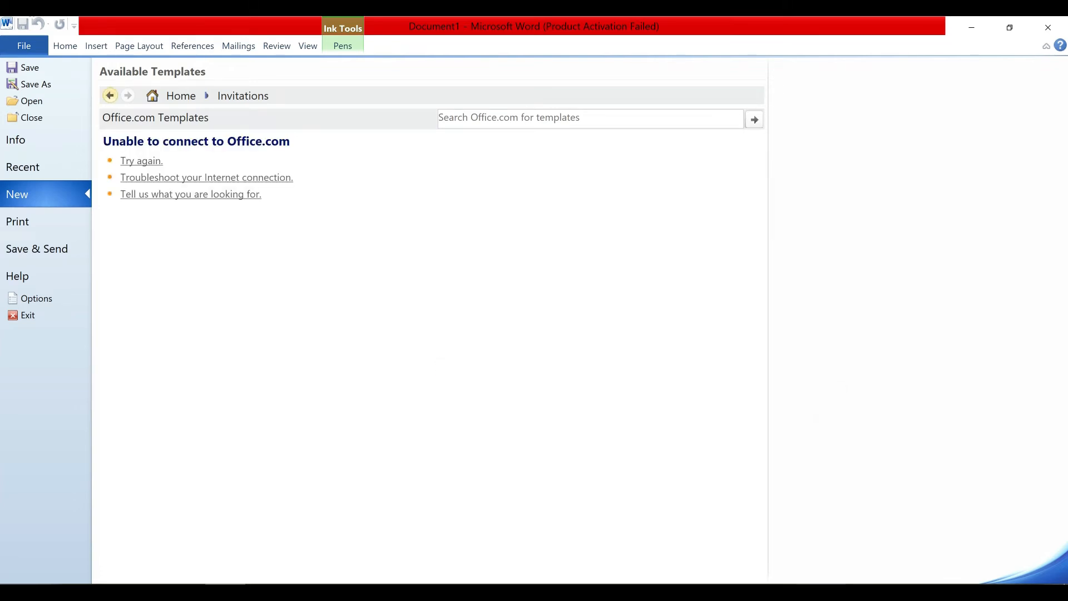
{"action": "left_click", "coordinate": [178, 95]}
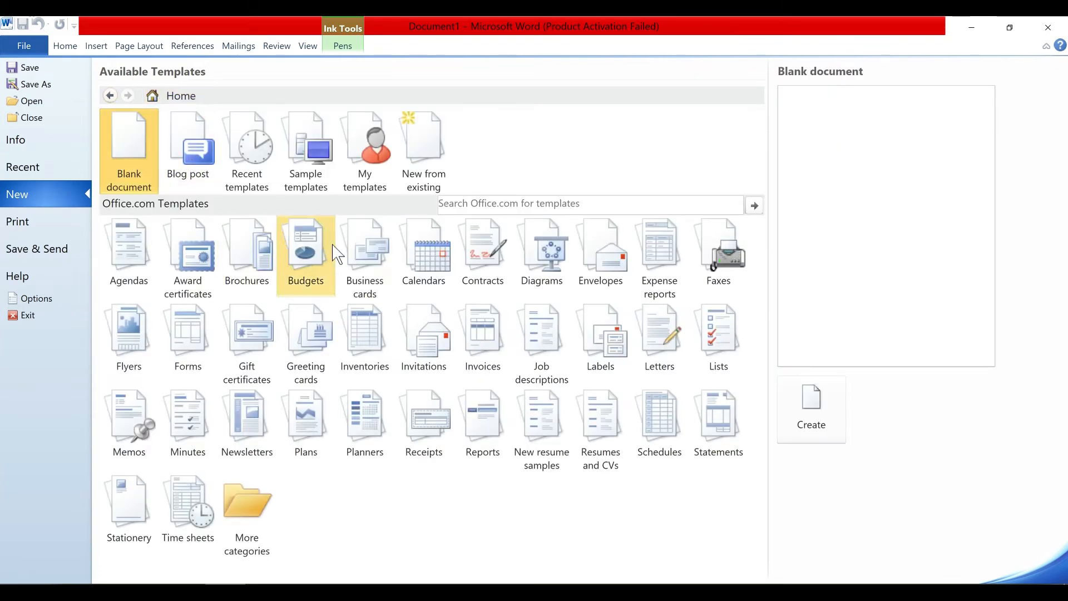
{"action": "left_click", "coordinate": [308, 154]}
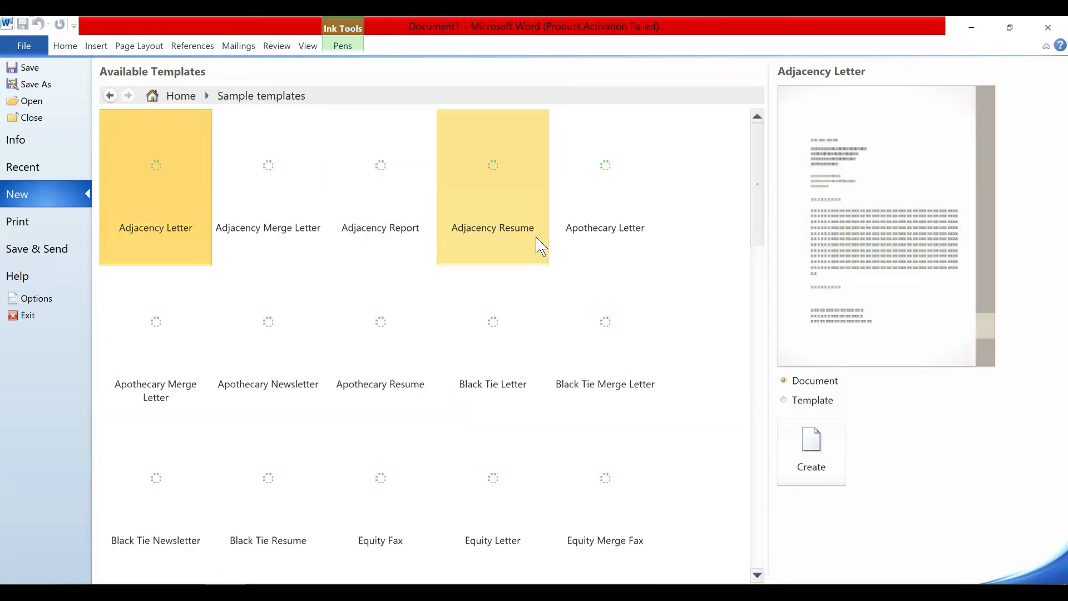
{"action": "left_click_drag", "start_coordinate": [761, 178], "coordinate": [755, 328]}
{"action": "mouse_move", "coordinate": [755, 328]}
{"action": "left_mouse_down"}
{"action": "mouse_move", "coordinate": [756, 493]}
{"action": "mouse_move", "coordinate": [764, 326]}
{"action": "left_mouse_up"}
{"action": "left_click", "coordinate": [247, 314]}
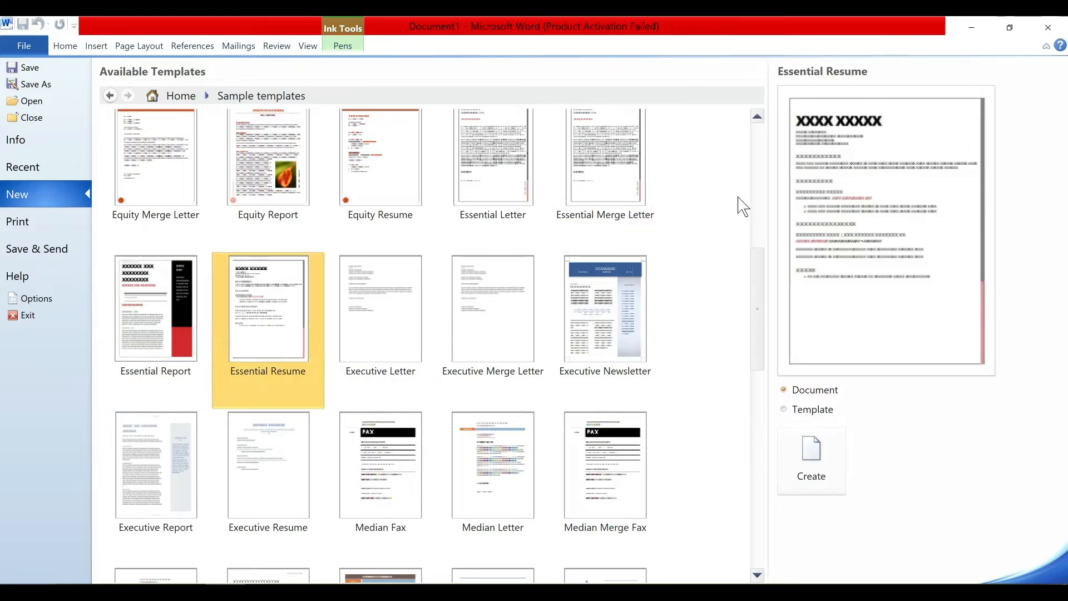
{"action": "left_click", "coordinate": [811, 451]}
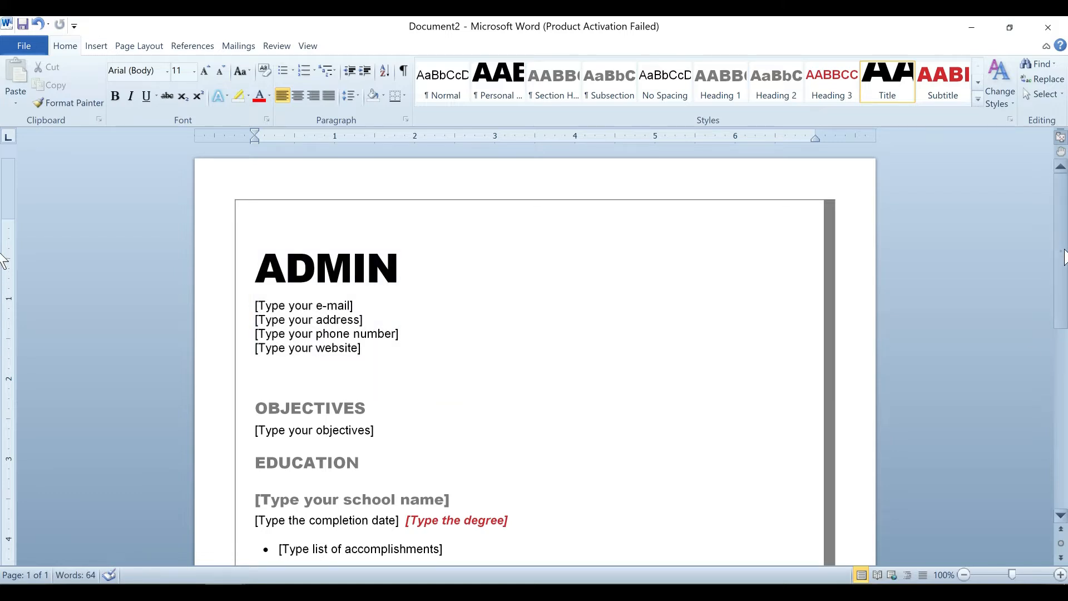
Check the ADMIN title and e-mail, address, phone and website placeholders, then enter 'excel' in Run.
{"action": "scroll", "coordinate": [5, 353], "scroll_direction": "down", "scroll_amount": 7}
{"action": "scroll", "coordinate": [7, 365], "scroll_direction": "down", "scroll_amount": 3}
{"action": "scroll", "coordinate": [7, 365], "scroll_direction": "up", "scroll_amount": 8}
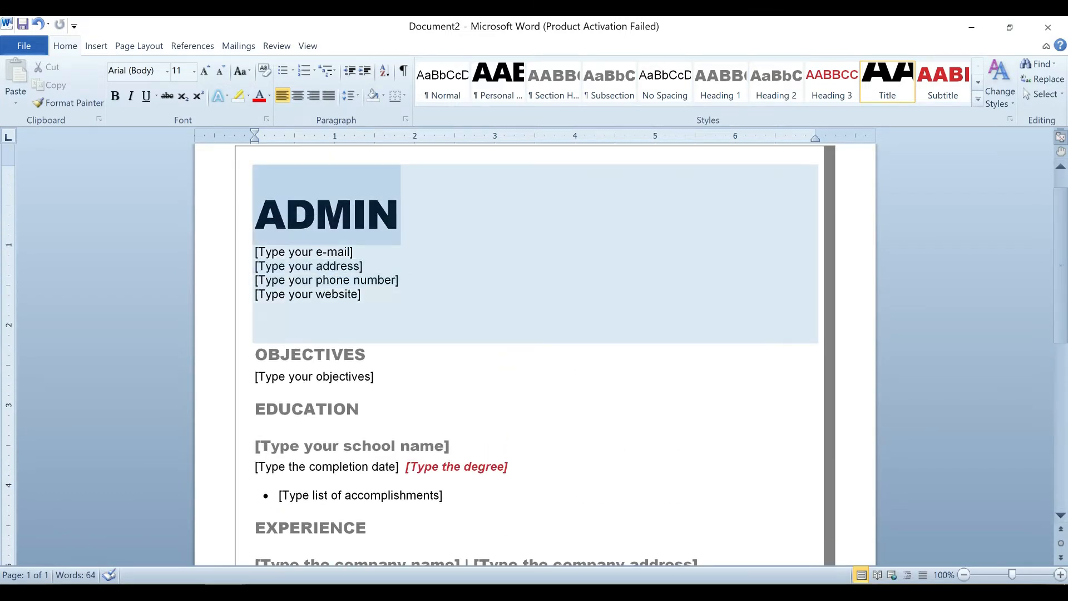
{"action": "left_click", "coordinate": [399, 214]}
{"action": "left_click_drag", "start_coordinate": [398, 214], "coordinate": [256, 217]}
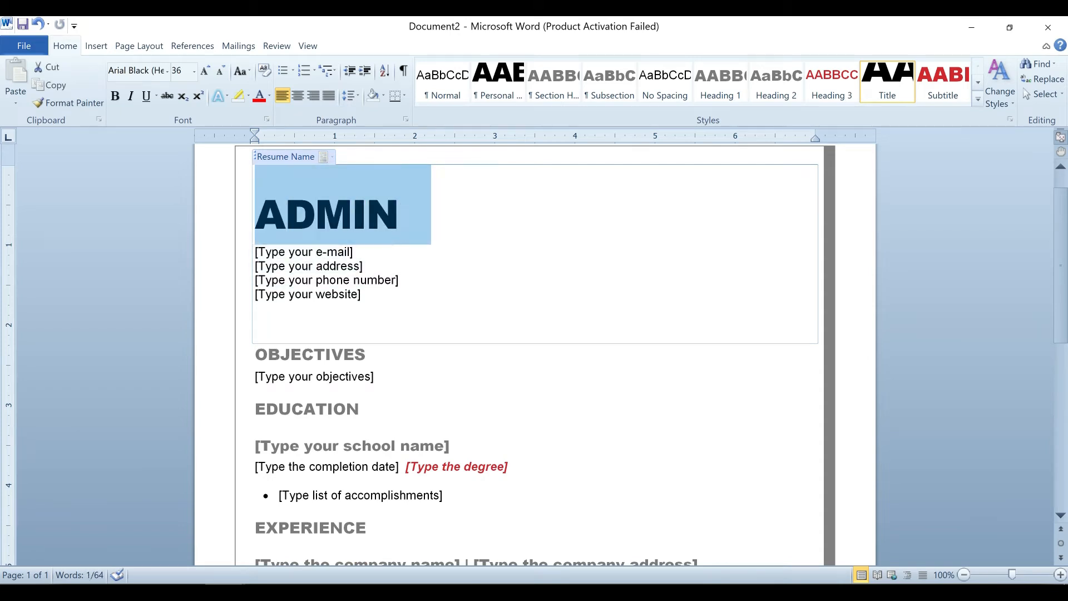
{"action": "left_click", "coordinate": [311, 252]}
{"action": "left_click", "coordinate": [308, 266]}
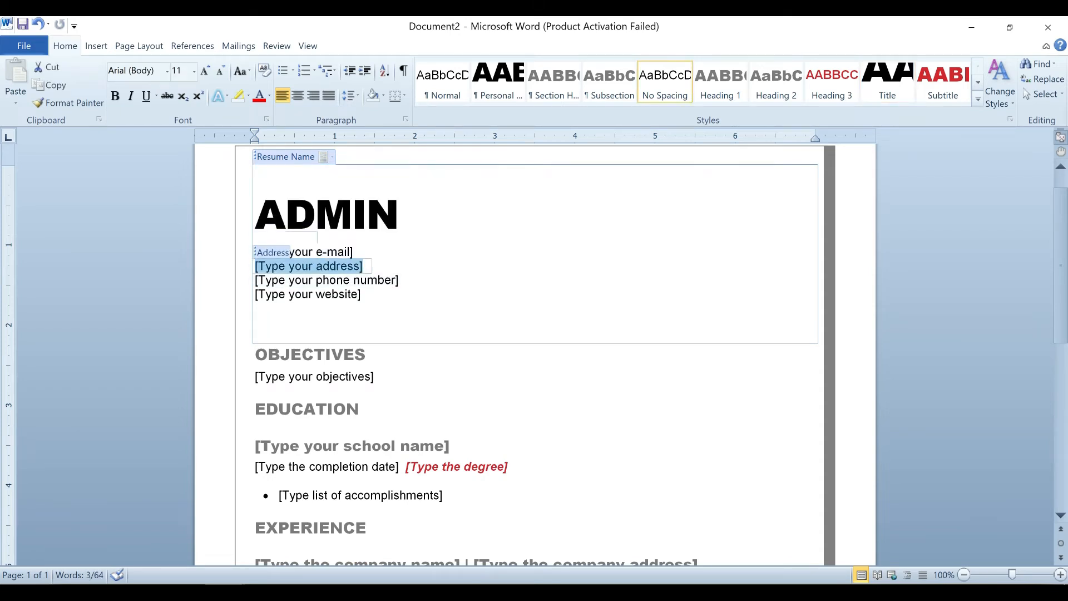
{"action": "left_click", "coordinate": [319, 280]}
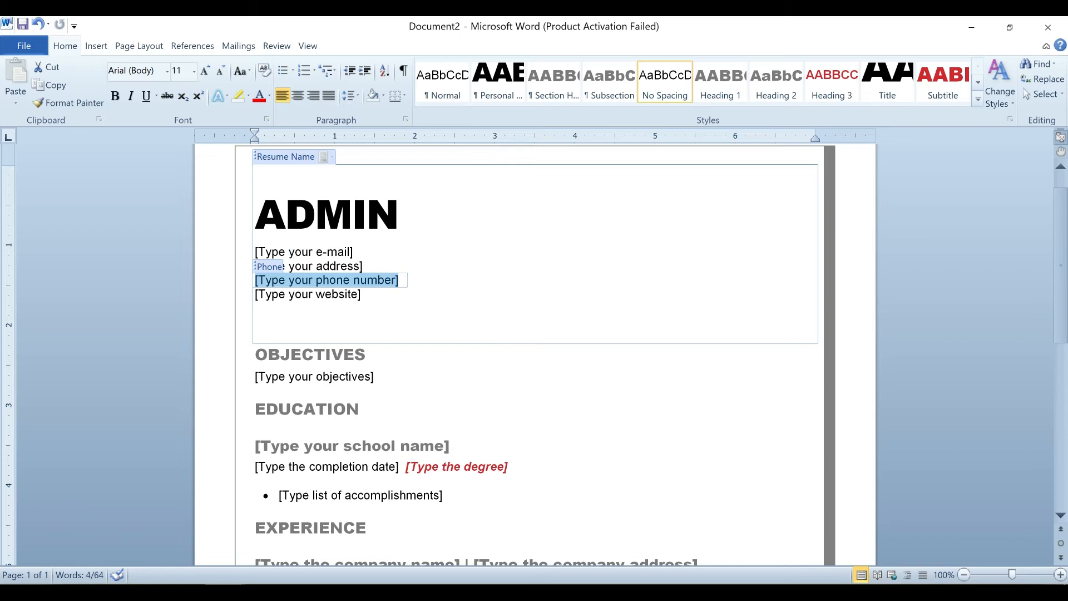
{"action": "left_click", "coordinate": [307, 294]}
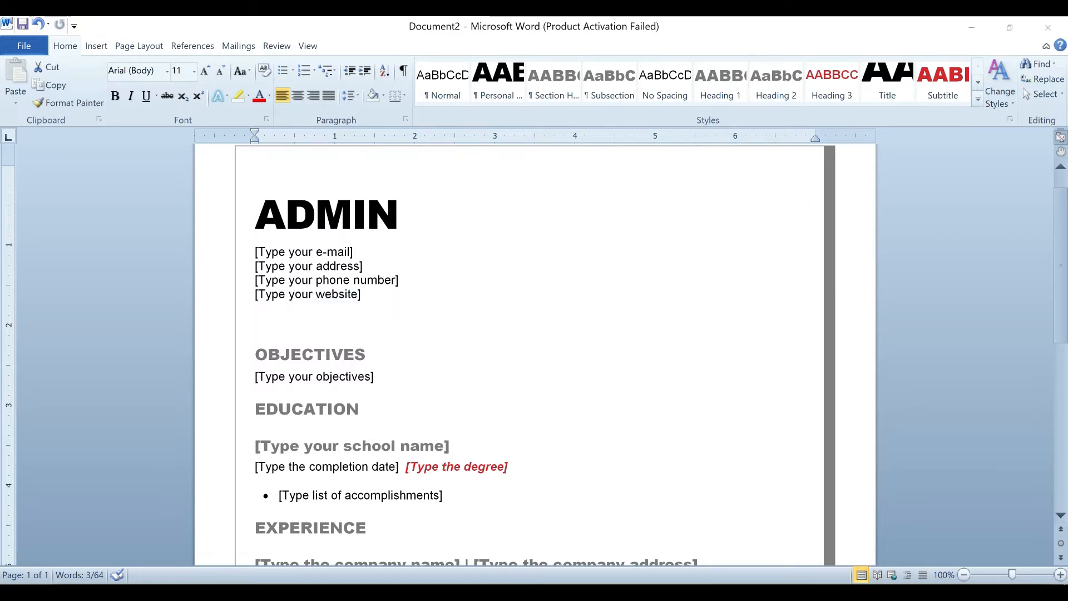
{"action": "key", "text": "super+r"}
{"action": "type", "text": "exc"}
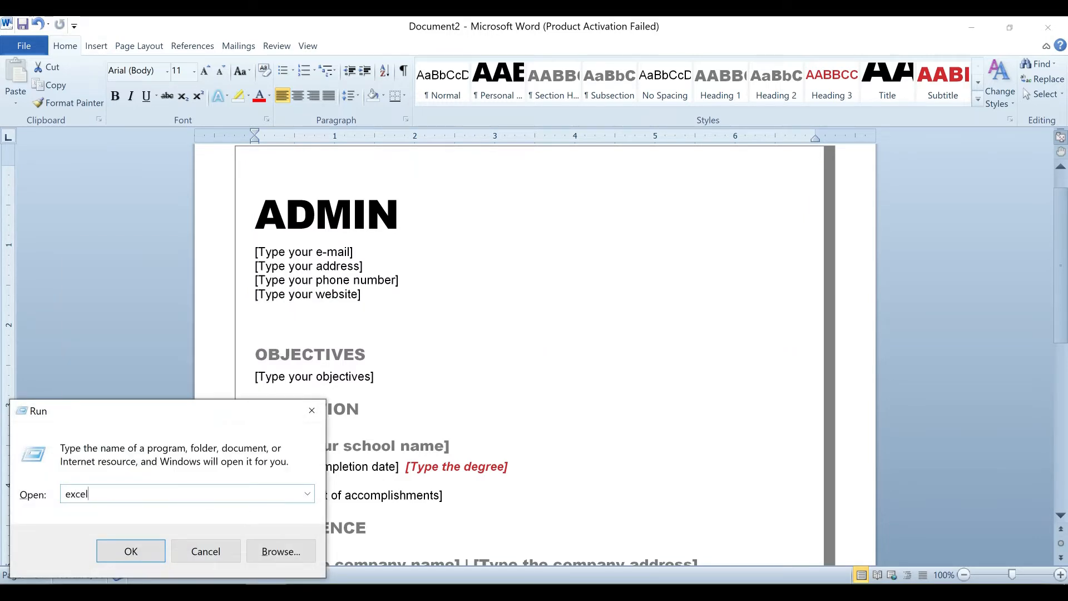
Launch Excel to a blank Book1, dismiss the activation notice, and return to Word's ADMIN heading.
{"action": "key", "text": "Return"}
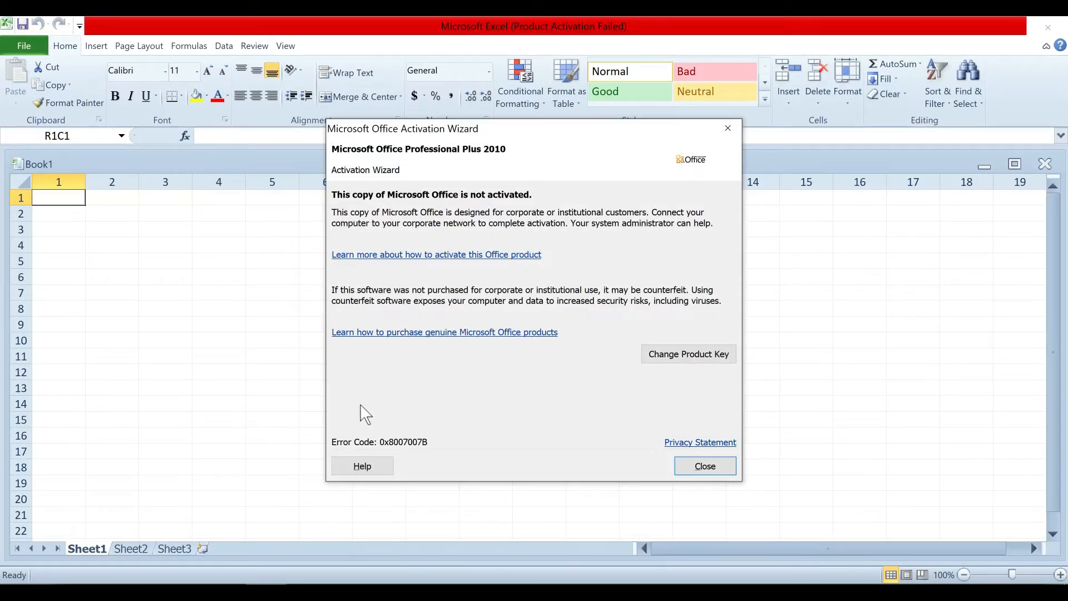
{"action": "left_click", "coordinate": [690, 466]}
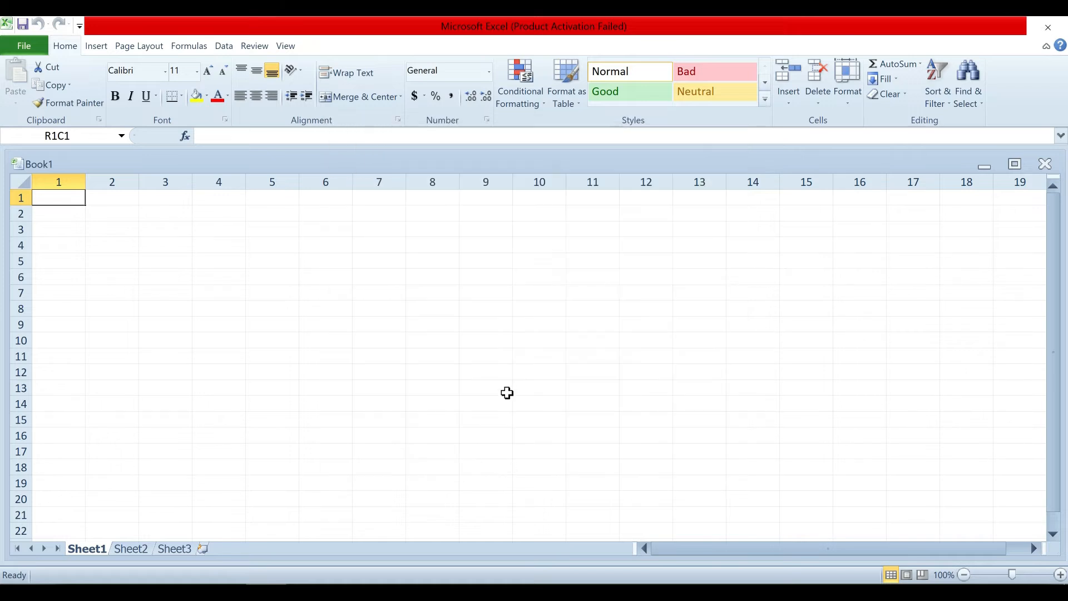
{"action": "scroll", "coordinate": [506, 392], "scroll_direction": "up", "scroll_amount": 5, "text": "ctrl"}
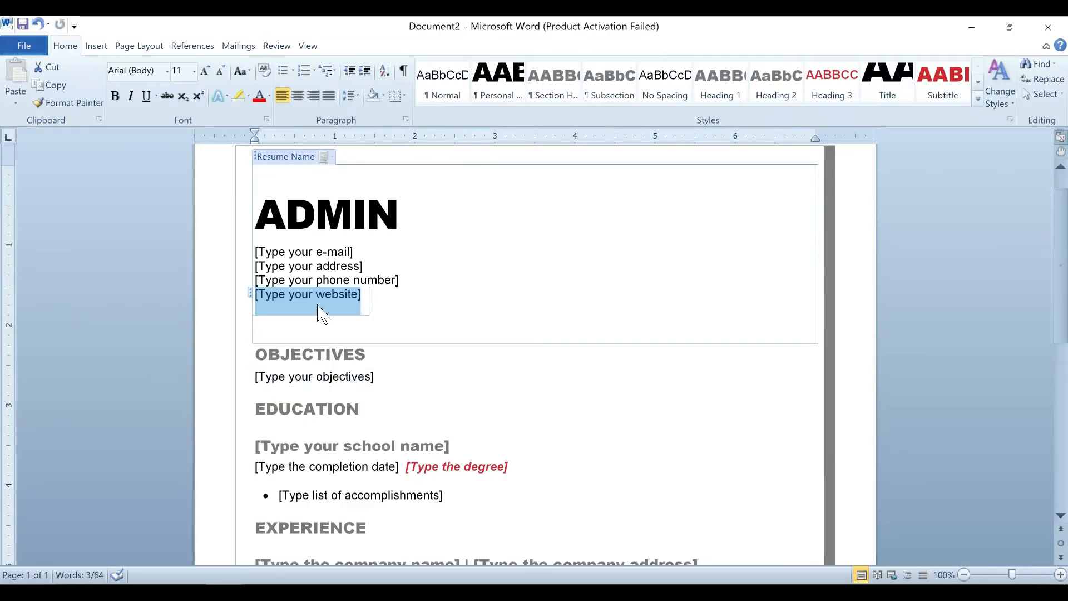
{"action": "left_click", "coordinate": [315, 215]}
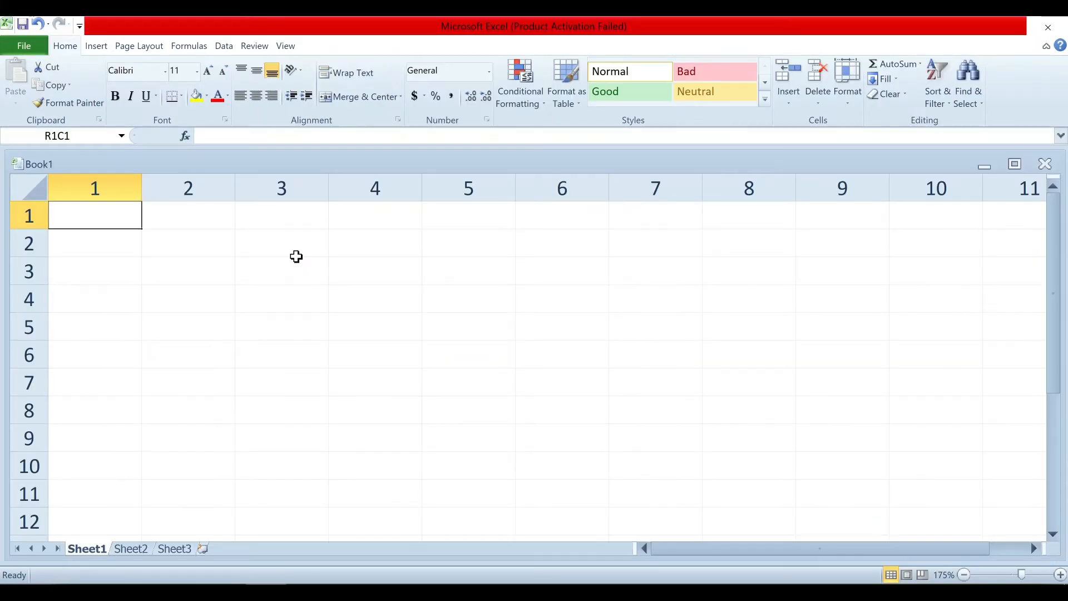
Enter the headers Name, Email, Address and Phon No across row 1 columns 1–4.
{"action": "type", "text": "Name"}
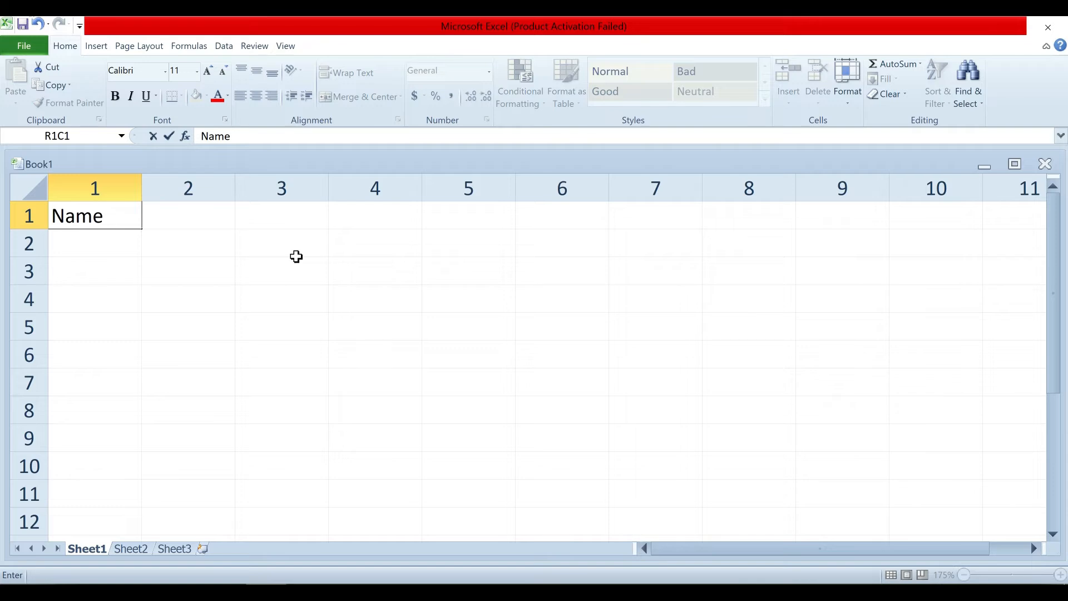
{"action": "key", "text": "Tab"}
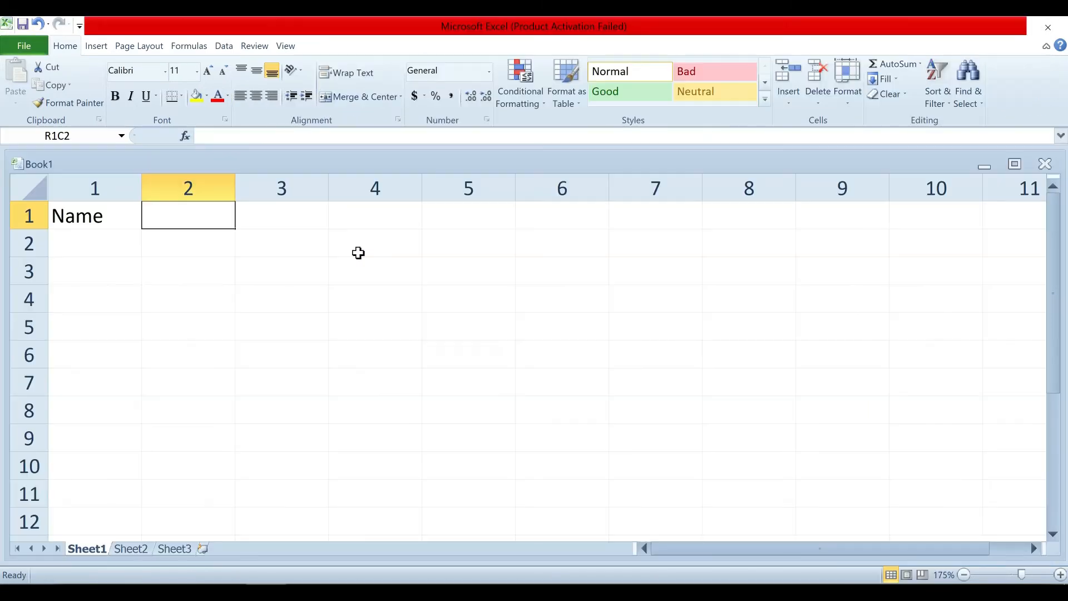
{"action": "type", "text": "Email"}
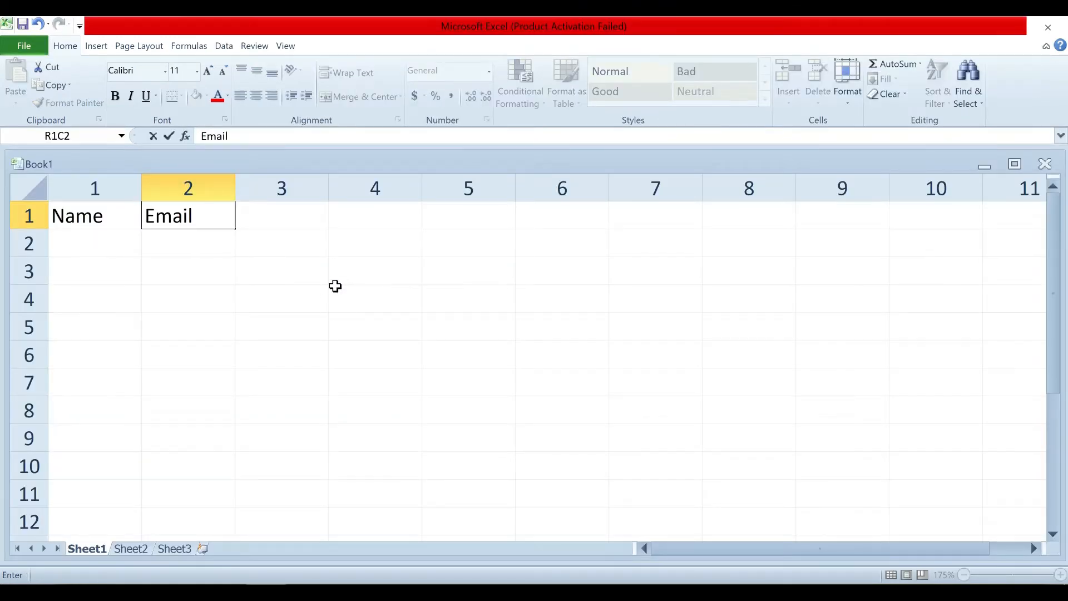
{"action": "left_click", "coordinate": [278, 215]}
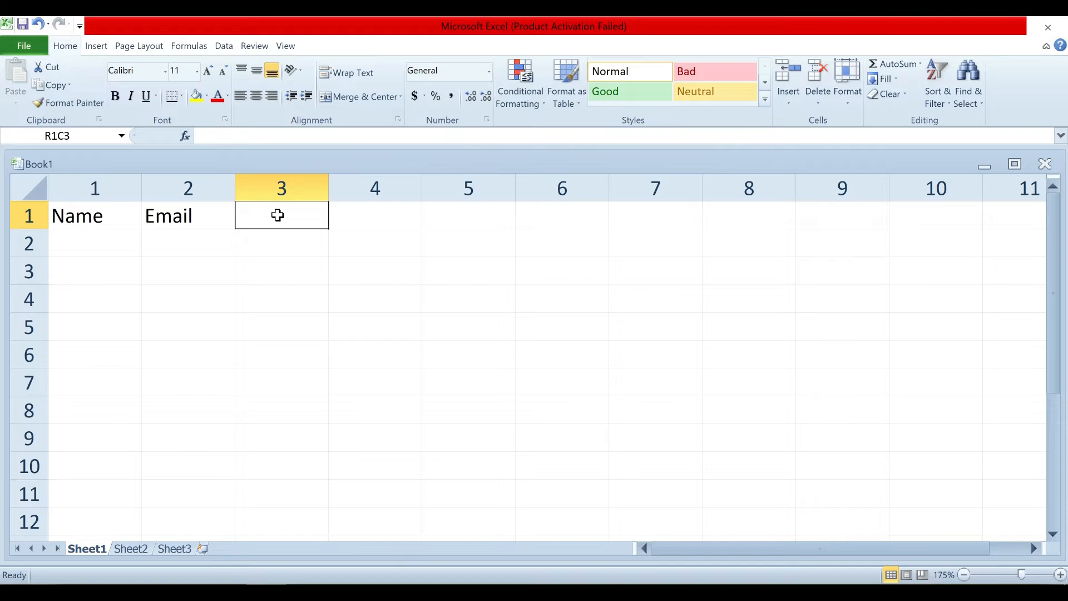
{"action": "type", "text": "Address"}
{"action": "key", "text": "Tab"}
{"action": "type", "text": "Pho"}
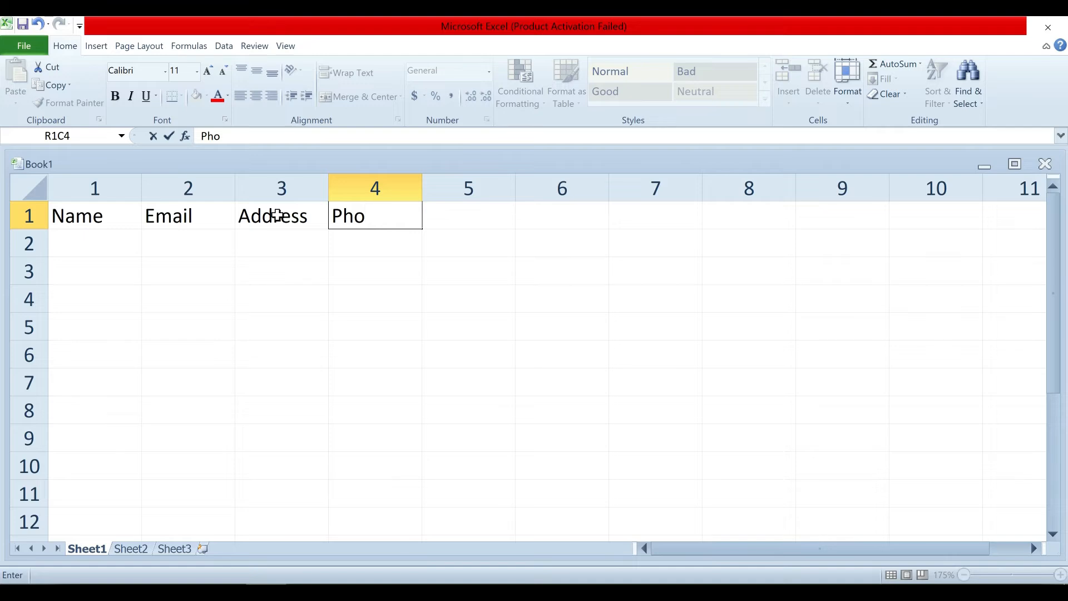
{"action": "type", "text": "n No"}
{"action": "key", "text": "Tab"}
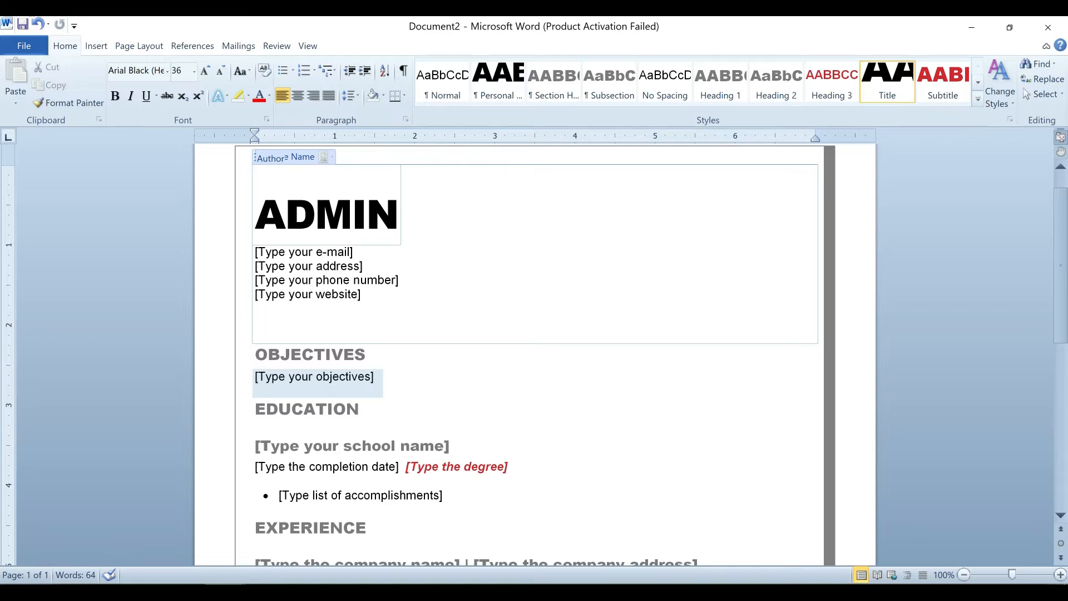
Scroll the Word résumé down to the Education and Experience placeholders, then switch to Excel.
{"action": "scroll", "coordinate": [534, 334], "scroll_direction": "down", "scroll_amount": 1}
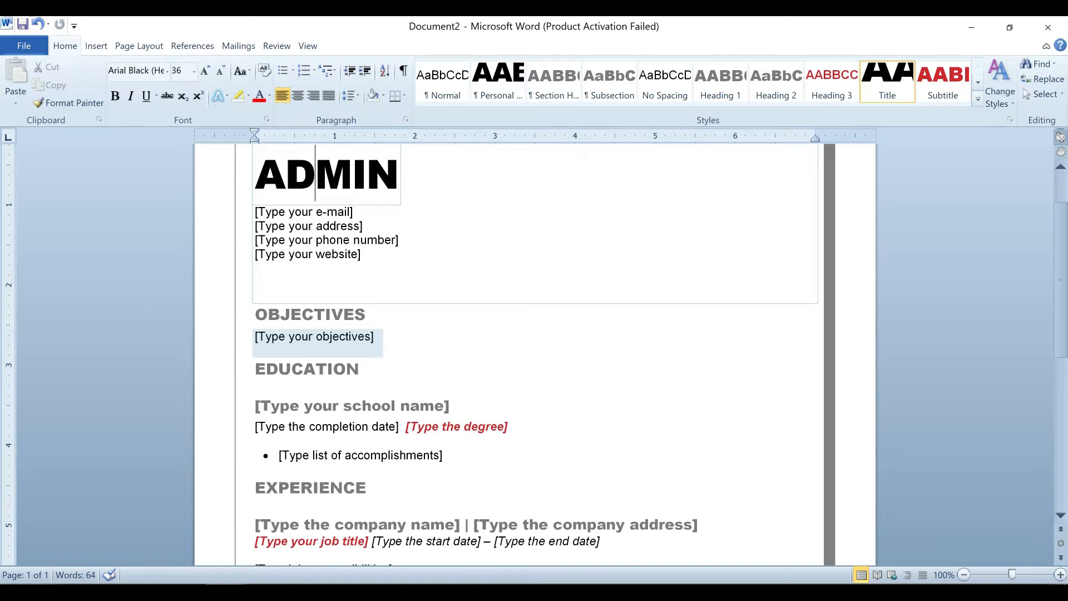
{"action": "left_click", "coordinate": [15, 592]}
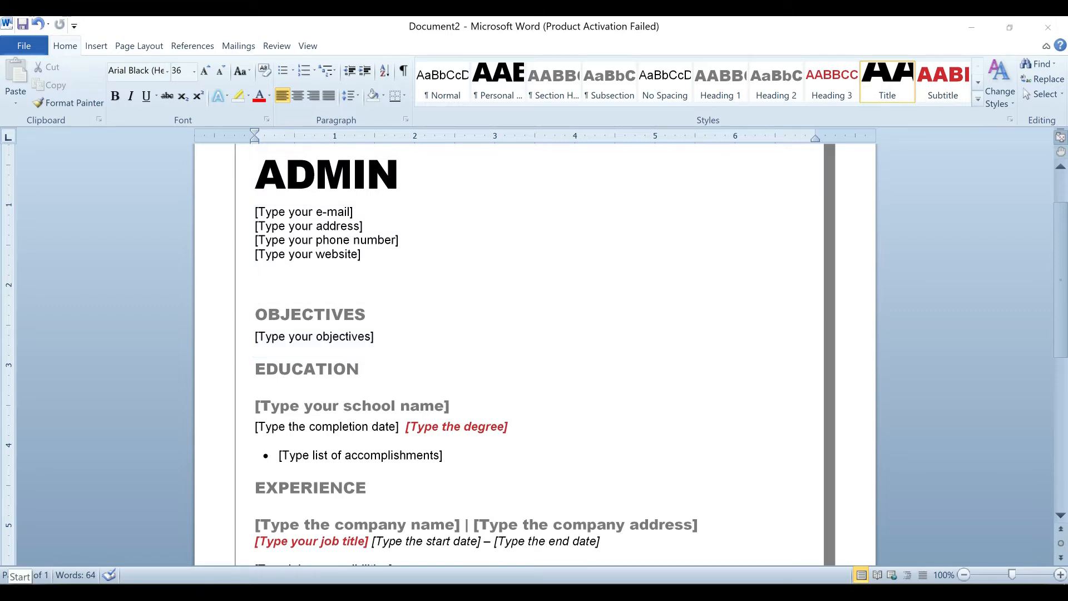
{"action": "left_click", "coordinate": [407, 336]}
{"action": "scroll", "coordinate": [362, 380], "scroll_direction": "down", "scroll_amount": 1}
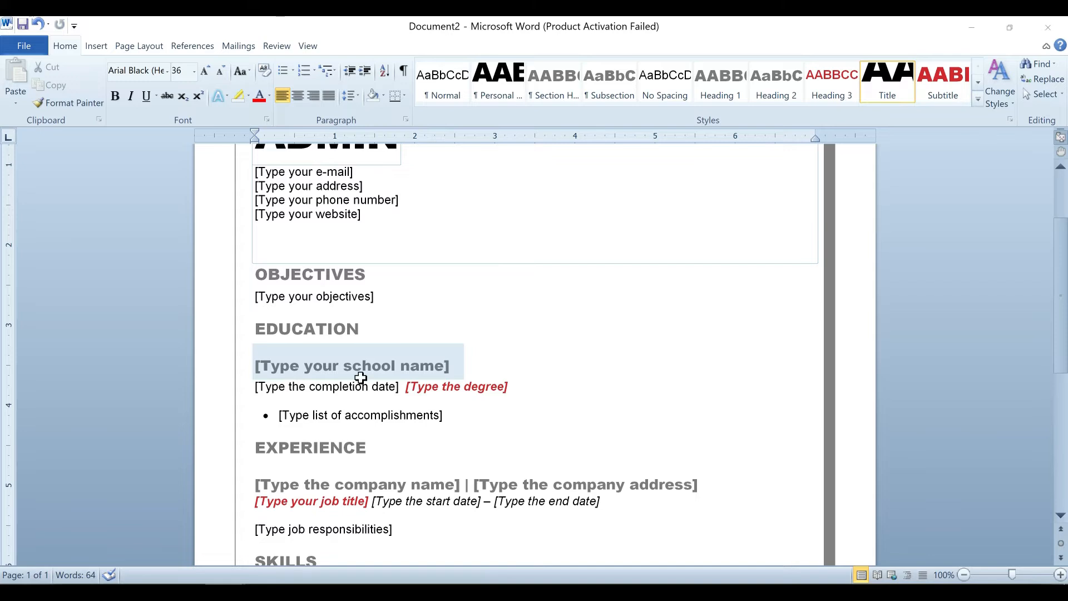
{"action": "key", "text": "alt+Tab"}
Add the School Name and Passing Year headers in columns 5 and 6.
{"action": "type", "text": "Sc"}
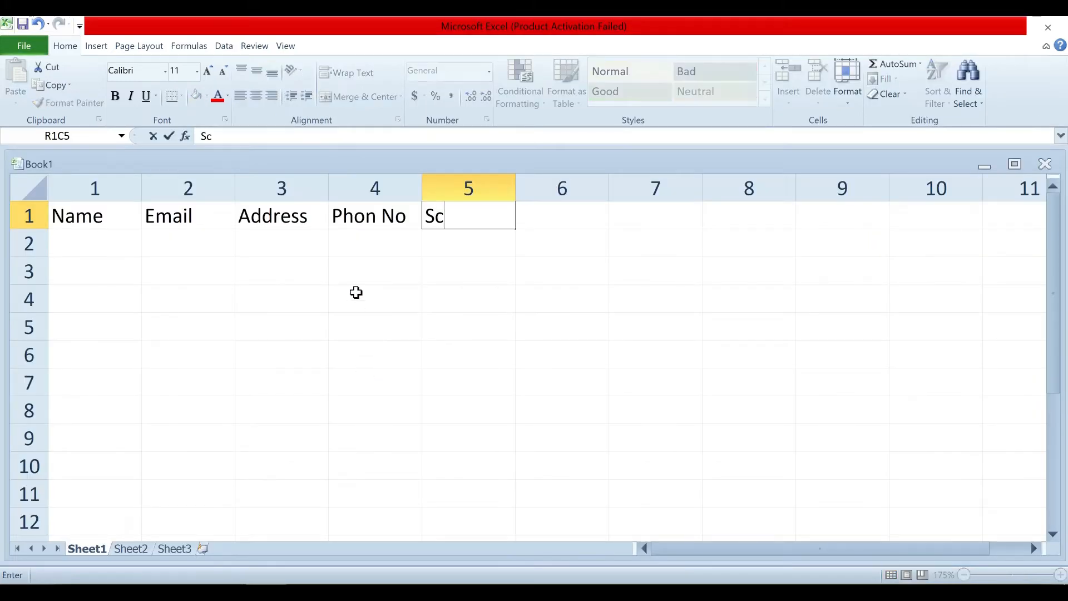
{"action": "type", "text": "hool Name"}
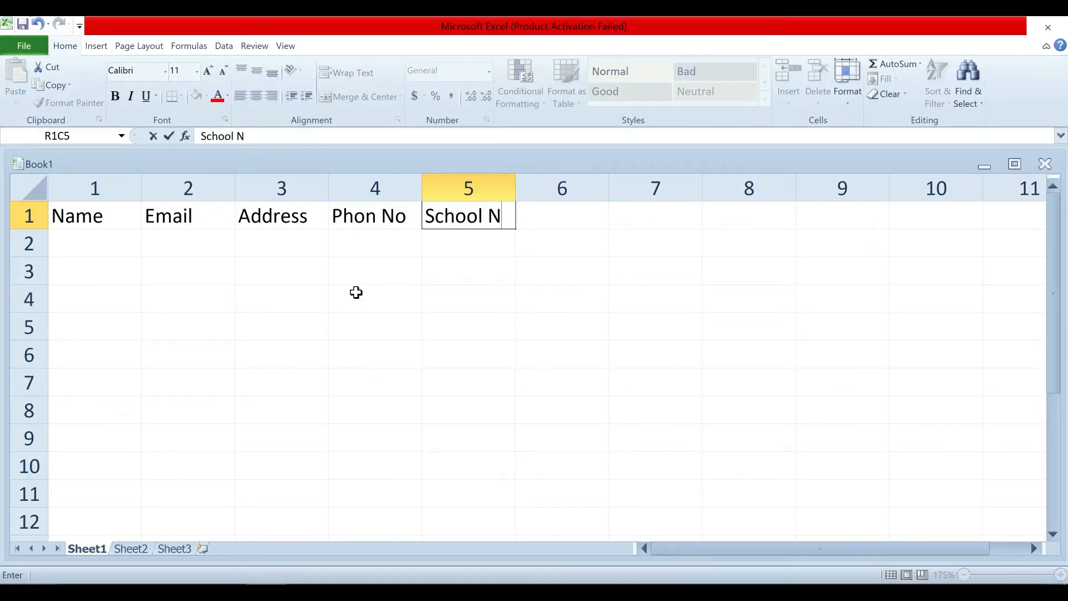
{"action": "key", "text": "Tab"}
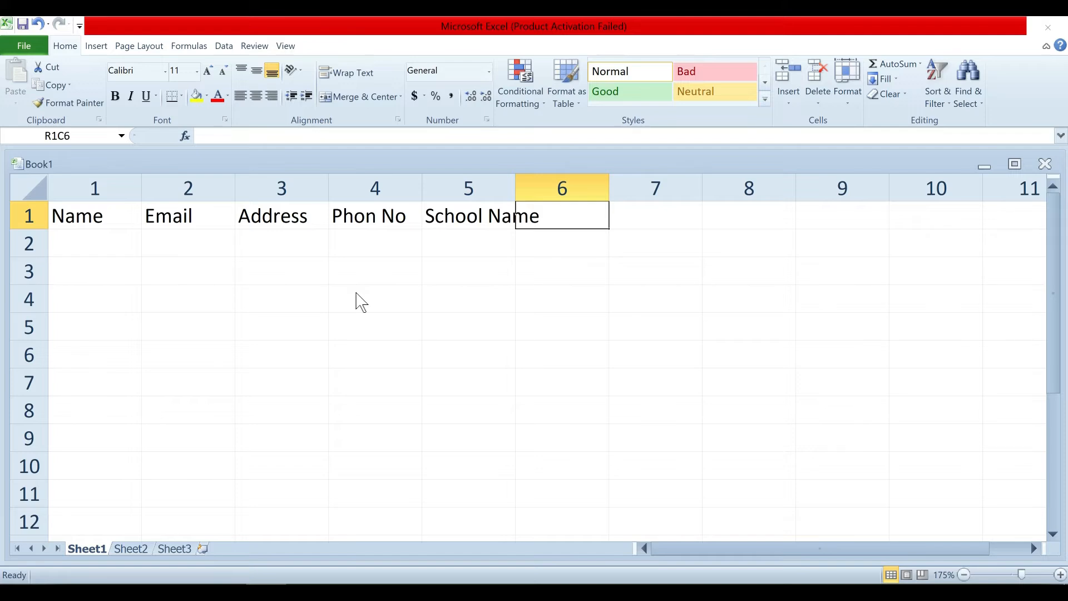
{"action": "key", "text": "alt+Tab"}
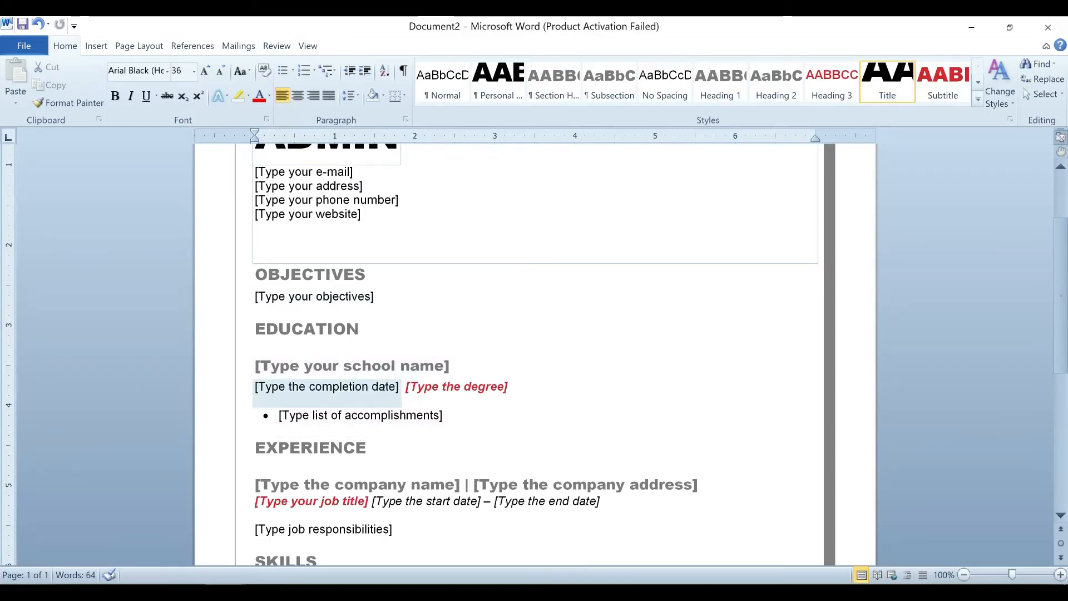
{"action": "key", "text": "alt+Tab"}
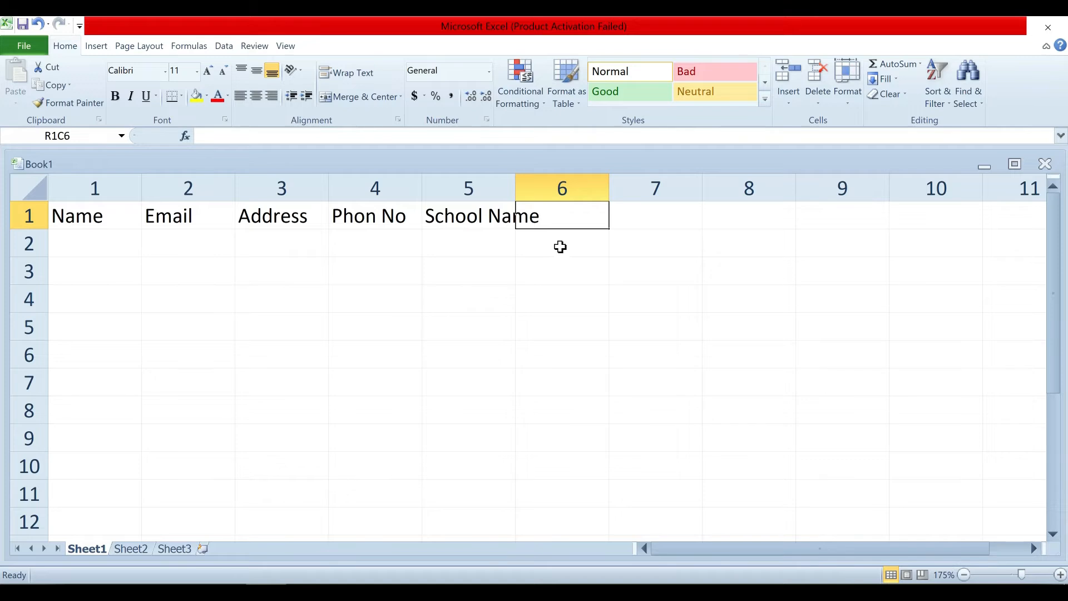
{"action": "type", "text": "P"}
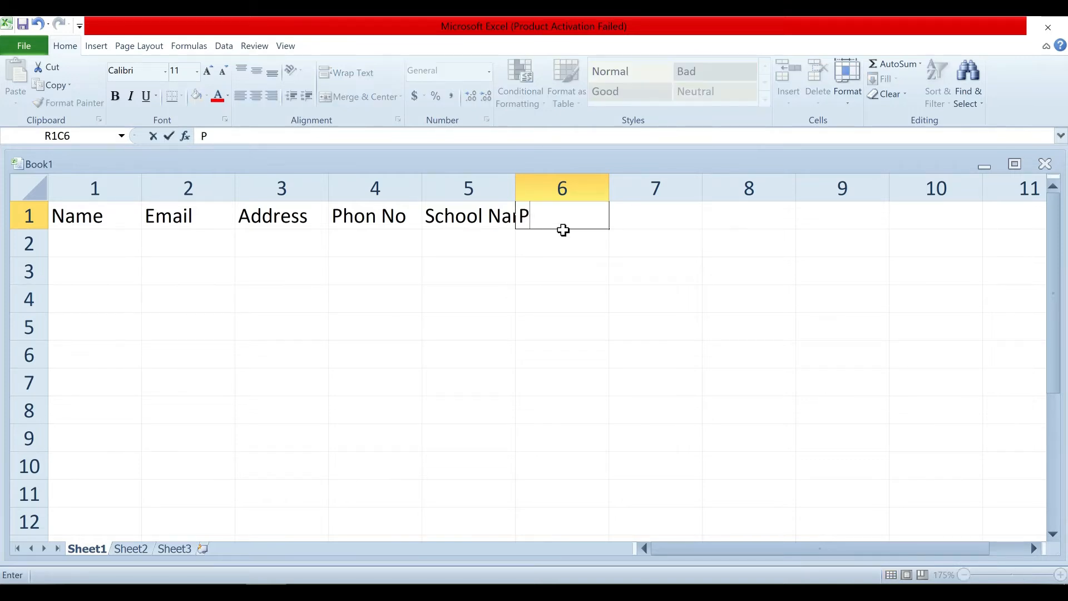
{"action": "type", "text": "assing Yea"}
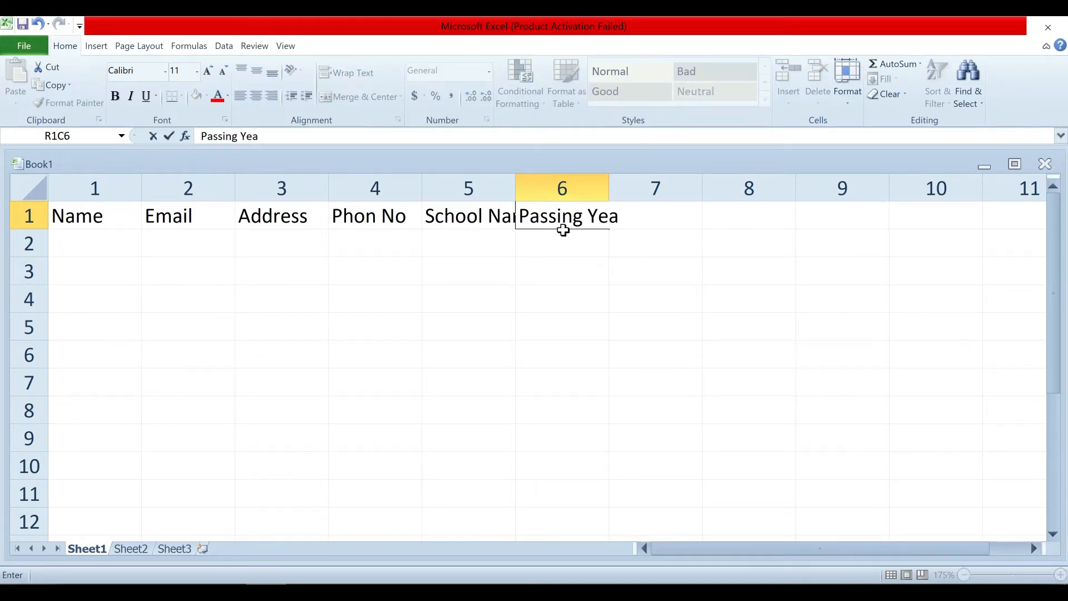
{"action": "type", "text": "r"}
{"action": "key", "text": "alt+Tab"}
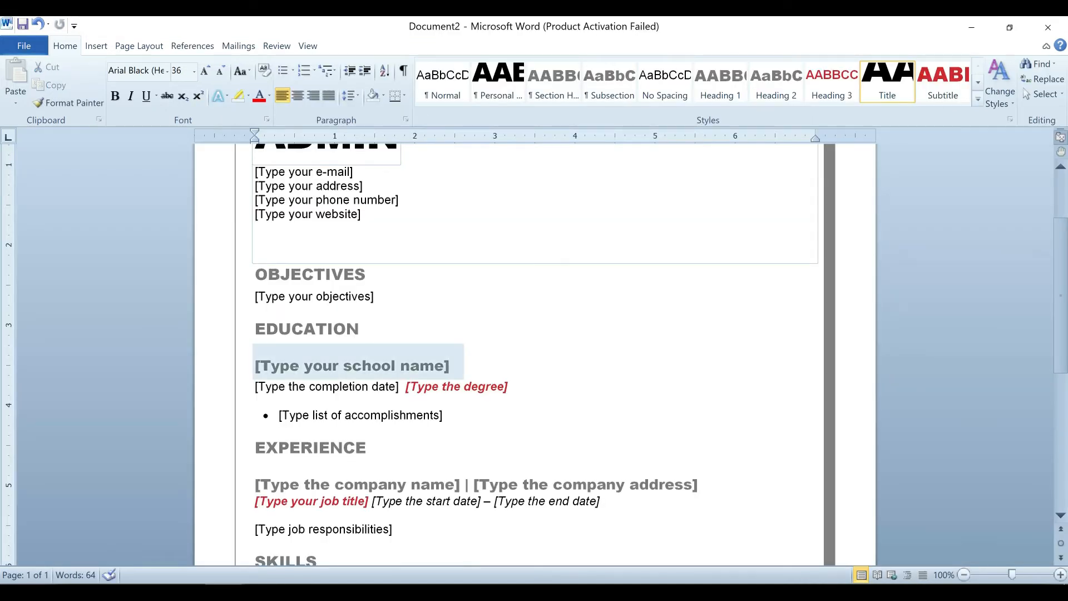
{"action": "key", "text": "F2"}
{"action": "left_click", "coordinate": [667, 246]}
{"action": "left_click", "coordinate": [666, 211]}
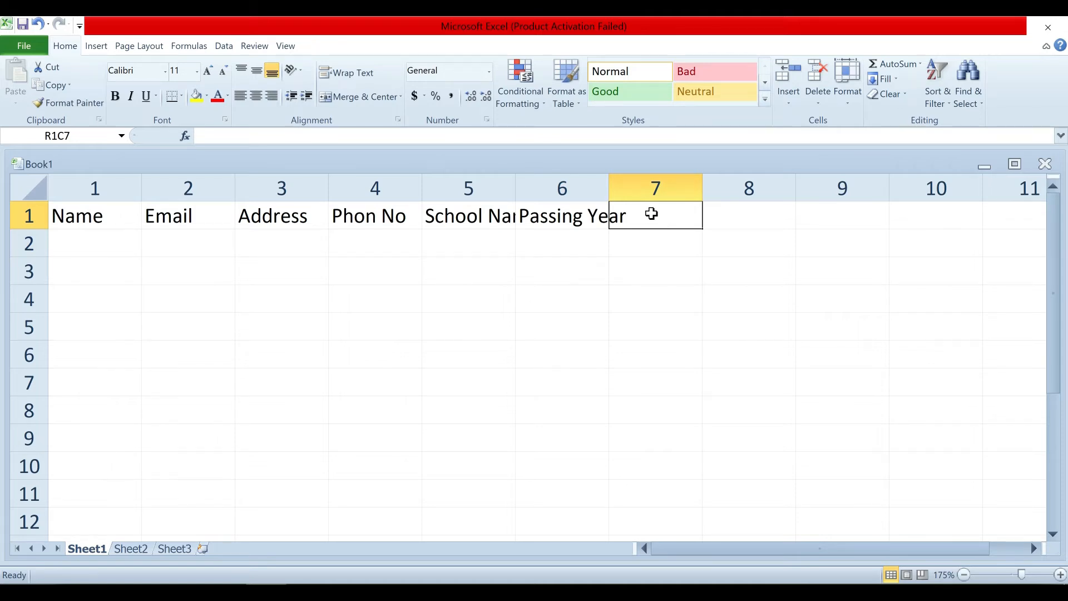
Type the Degree header in column 7, correcting the 'Digree' misspelling.
{"action": "type", "text": "D"}
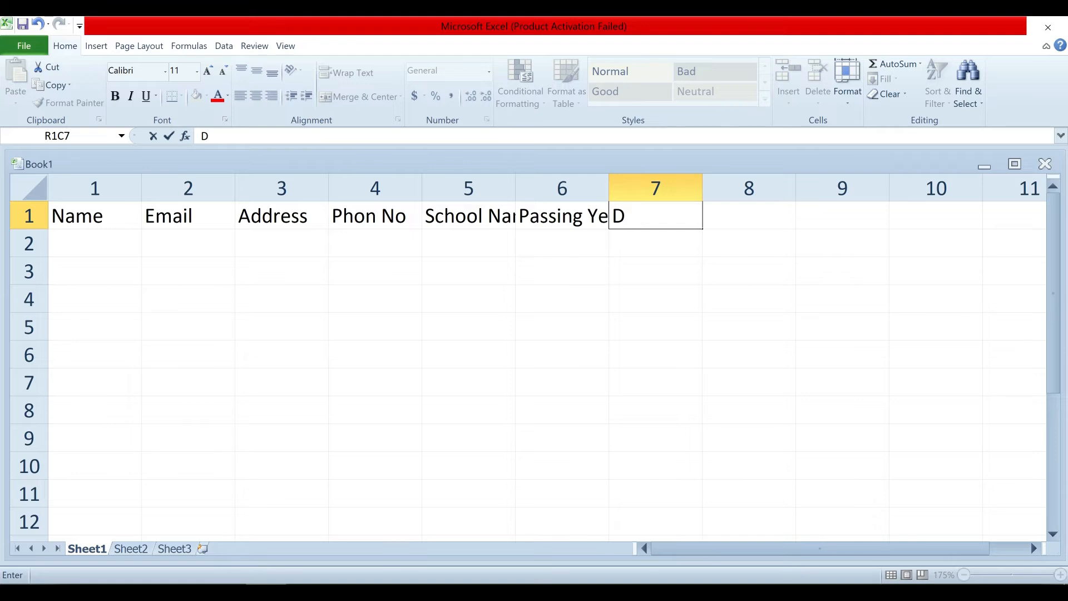
{"action": "type", "text": "igree"}
{"action": "key", "text": "BackSpace"}
{"action": "key", "text": "BackSpace"}
{"action": "key", "text": "BackSpace"}
{"action": "key", "text": "BackSpace"}
{"action": "key", "text": "BackSpace"}
{"action": "type", "text": "egree"}
{"action": "key", "text": "alt+Tab"}
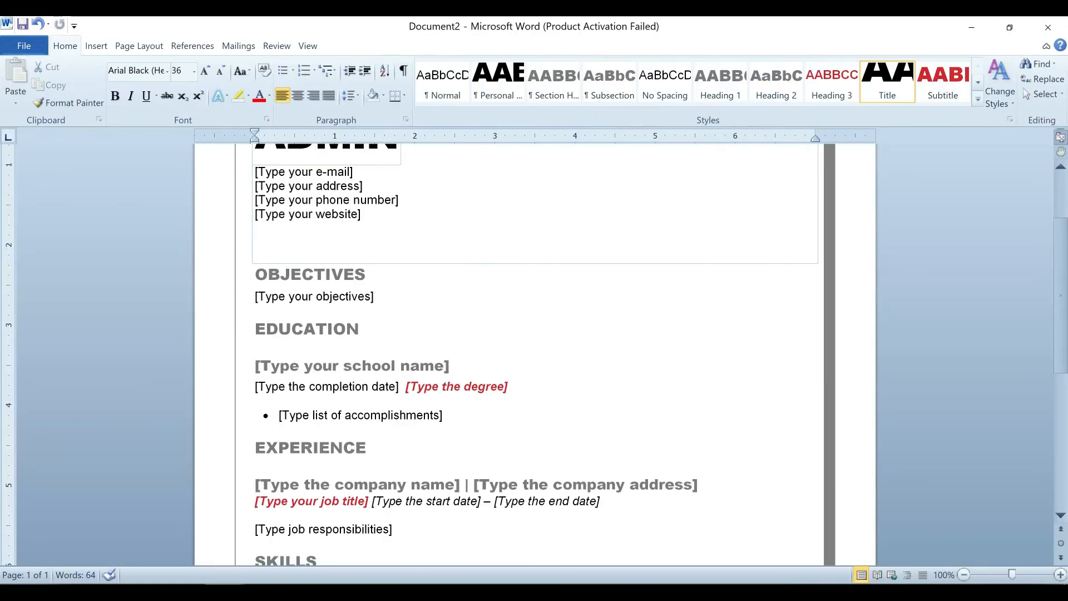
{"action": "key", "text": "alt+Tab"}
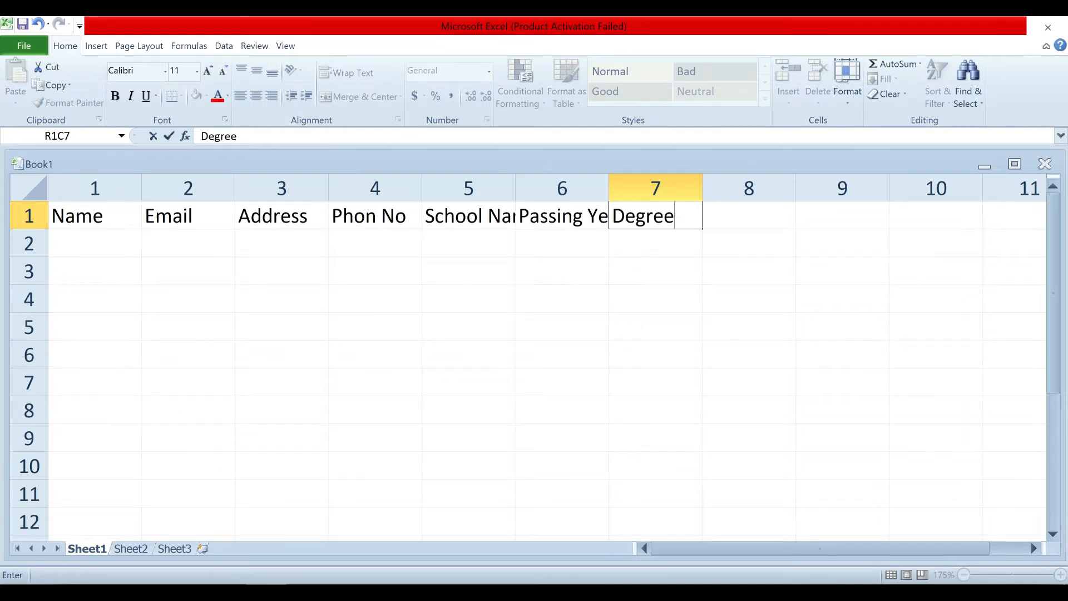
{"action": "key", "text": "alt+Tab"}
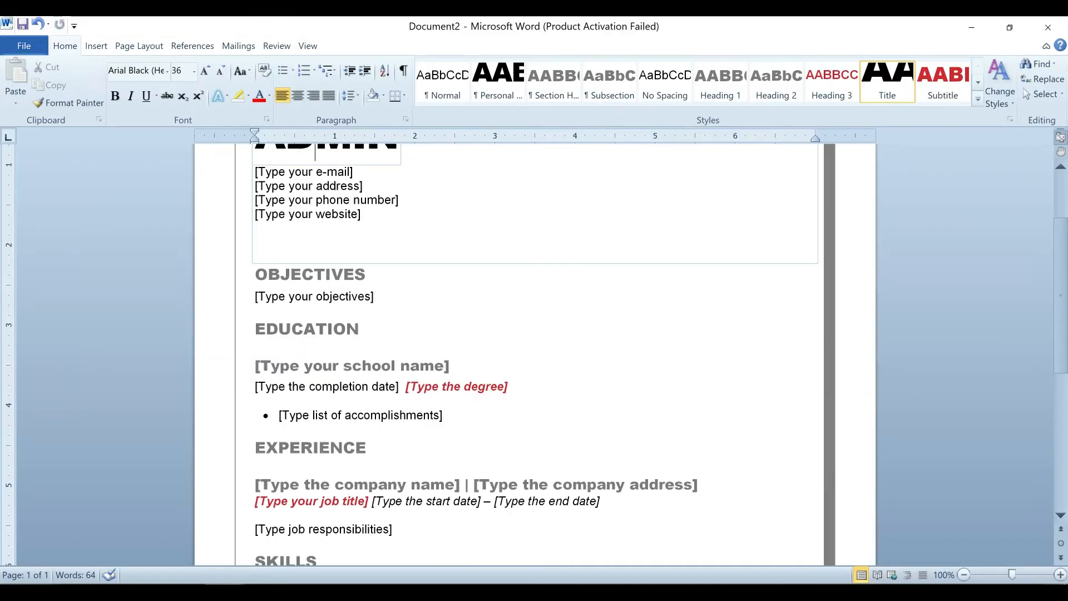
{"action": "scroll", "coordinate": [362, 384], "scroll_direction": "down", "scroll_amount": 3}
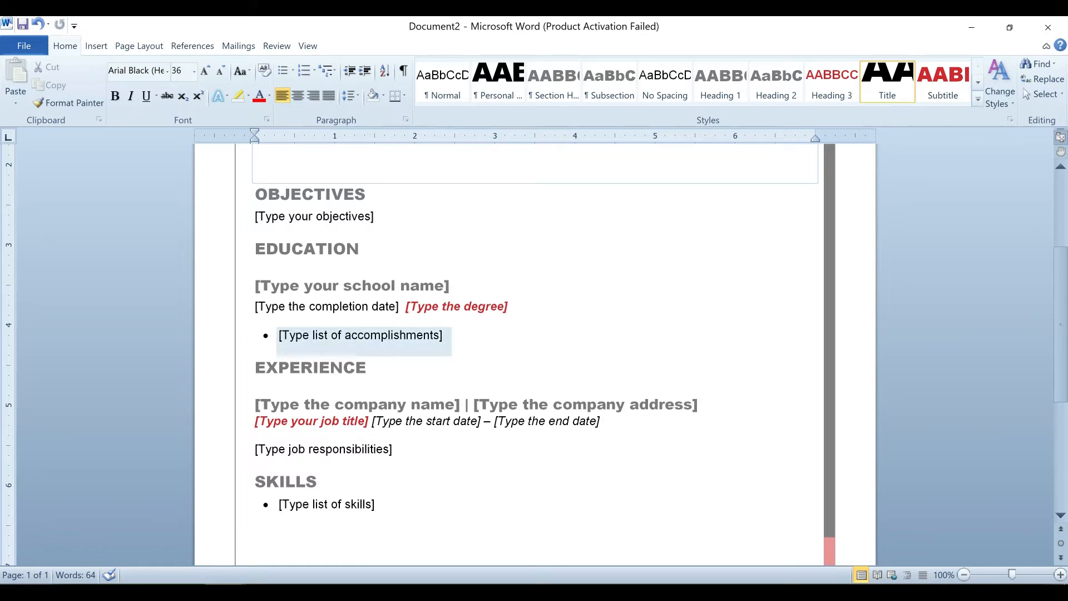
{"action": "key", "text": "alt+Tab"}
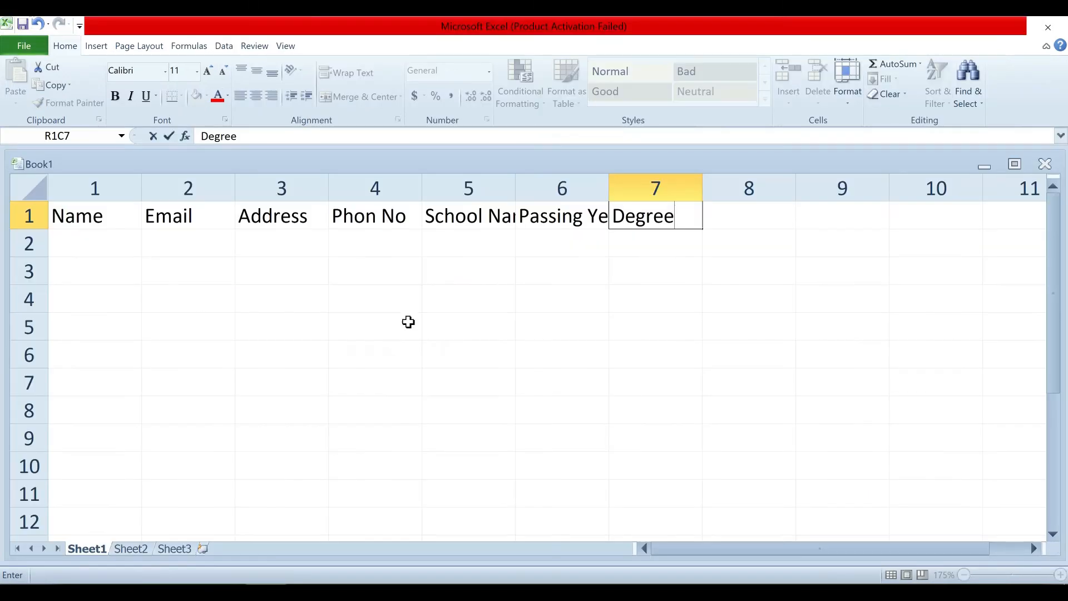
{"action": "left_click", "coordinate": [758, 210]}
{"action": "key", "text": "alt+Tab"}
Add the 'company name' and 'com. Add' headers after Degree.
{"action": "scroll", "coordinate": [534, 334], "scroll_direction": "down", "scroll_amount": 5}
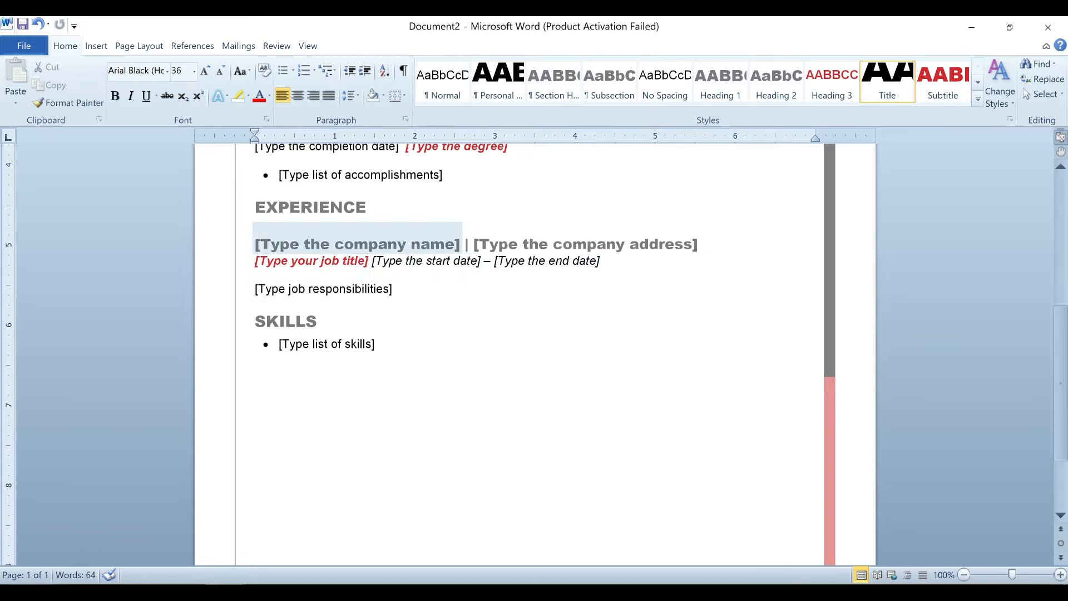
{"action": "key", "text": "alt+Tab"}
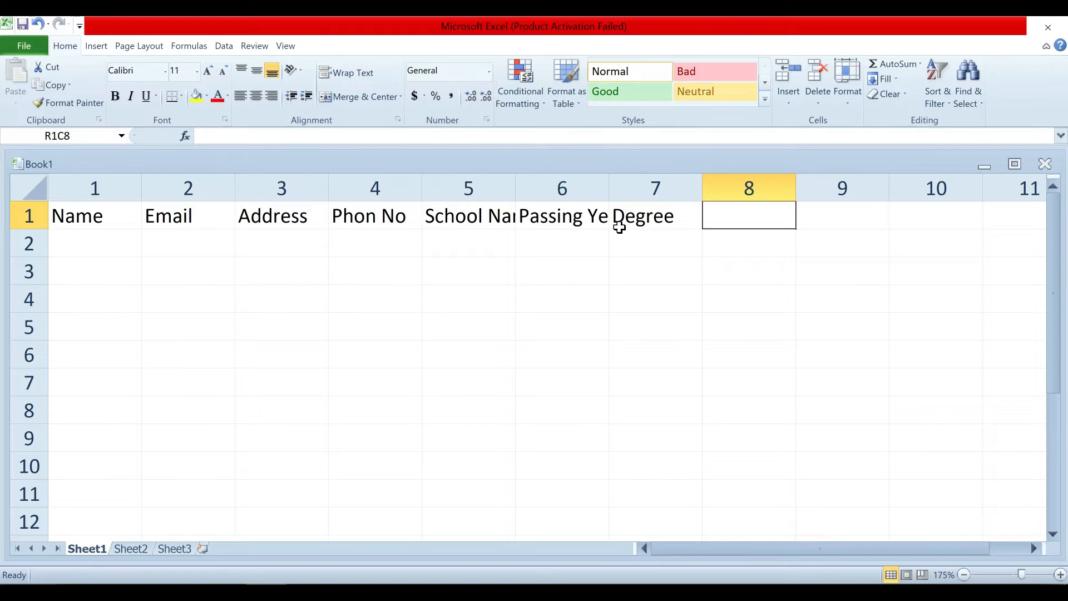
{"action": "type", "text": "com"}
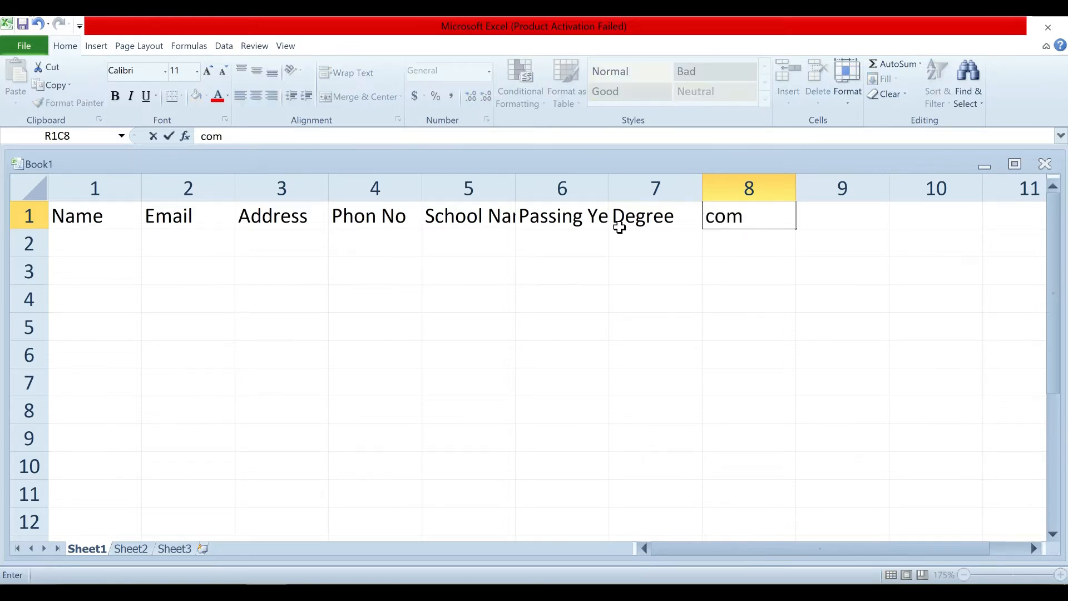
{"action": "type", "text": "pany name"}
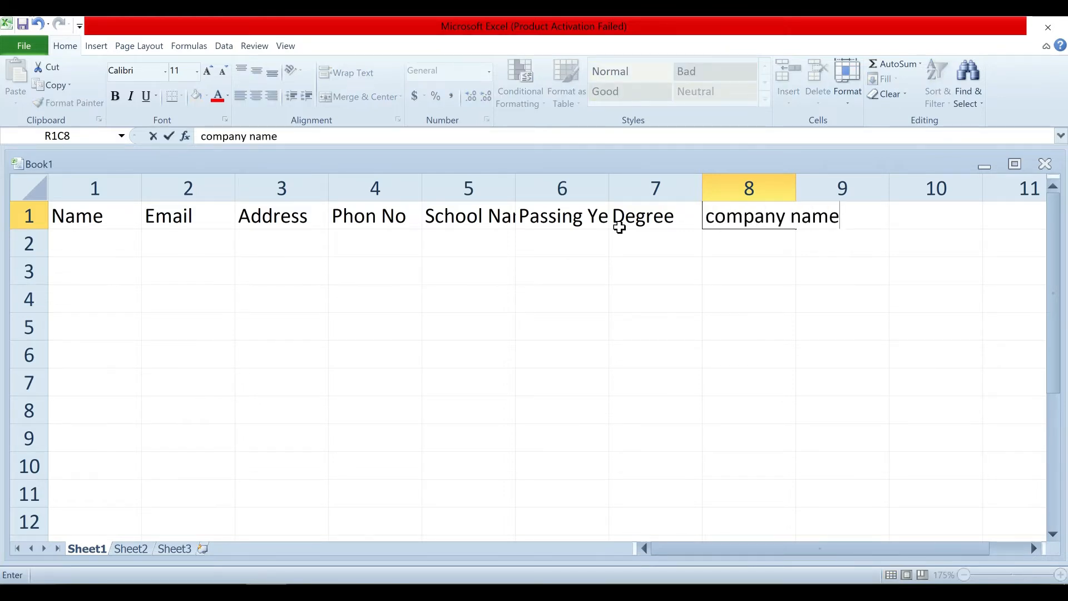
{"action": "key", "text": "Tab"}
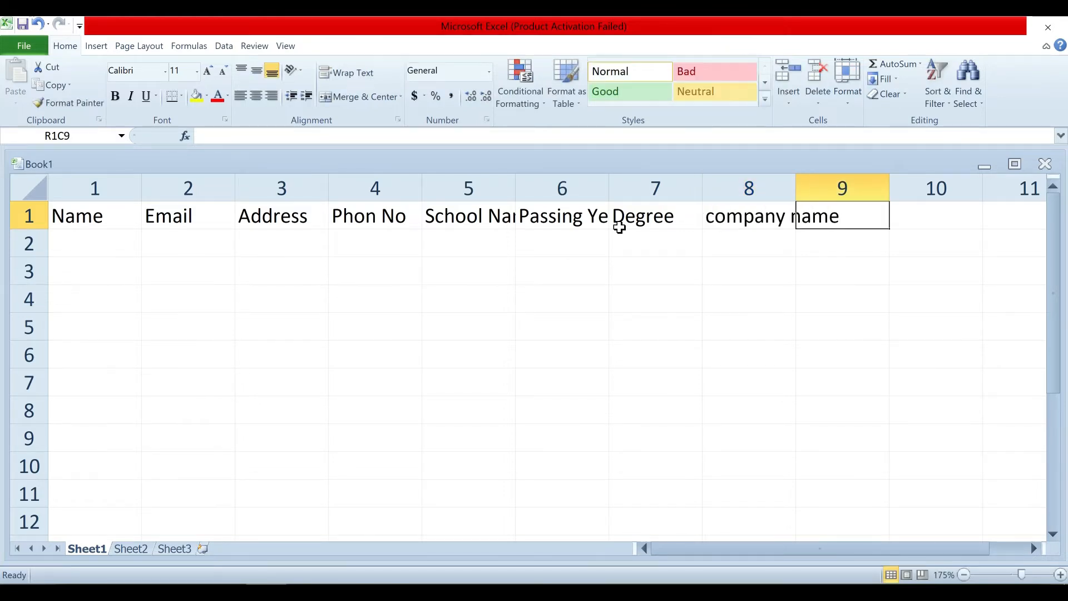
{"action": "key", "text": "alt+Tab"}
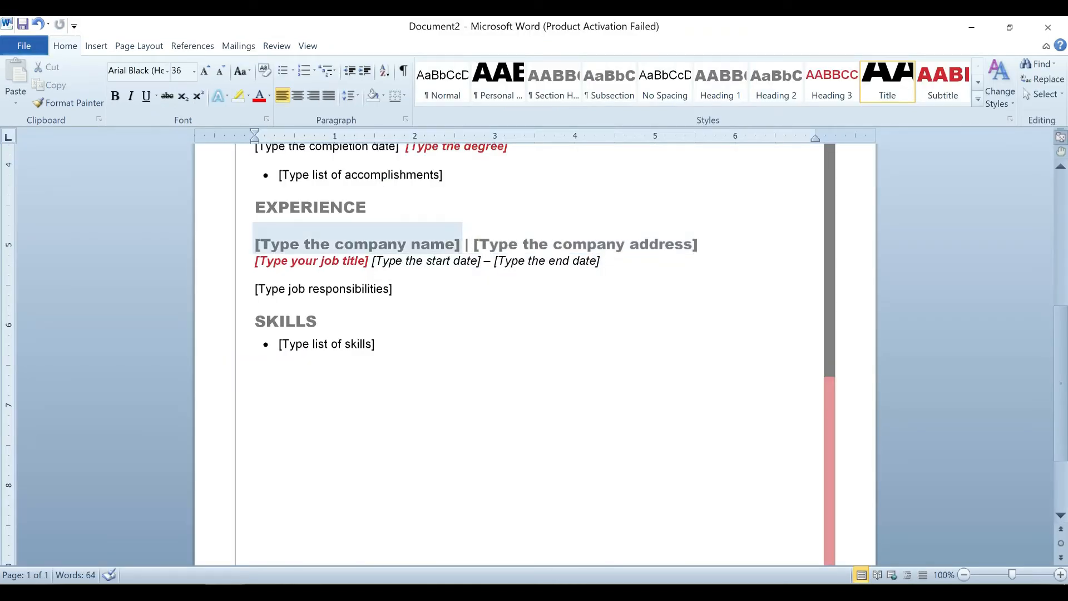
{"action": "key", "text": "alt+Tab"}
{"action": "type", "text": "com"}
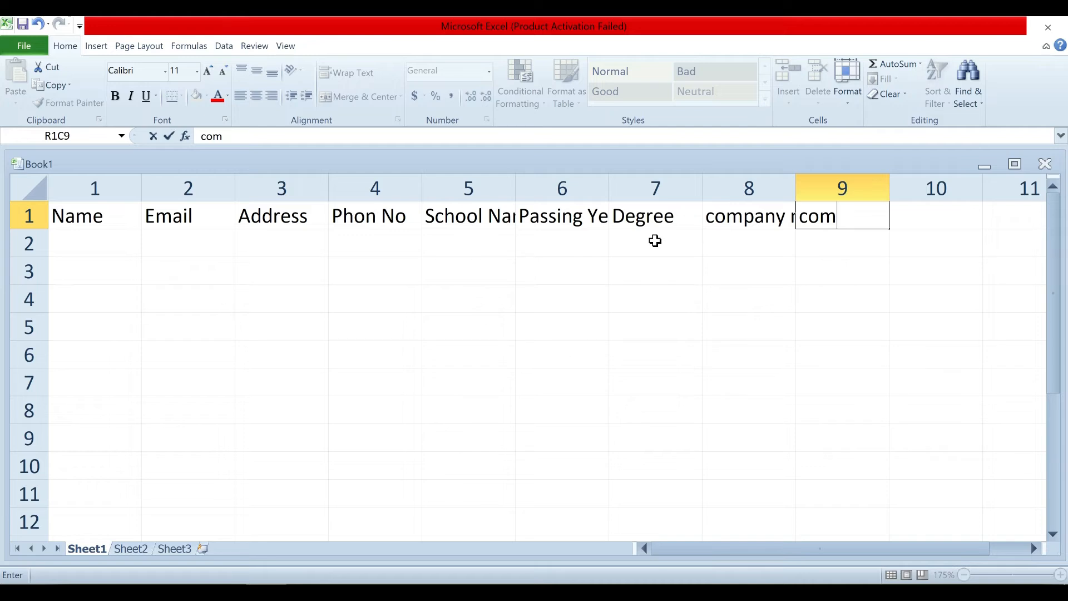
{"action": "type", "text": ". addre"}
{"action": "key", "text": "BackSpace"}
{"action": "key", "text": "BackSpace"}
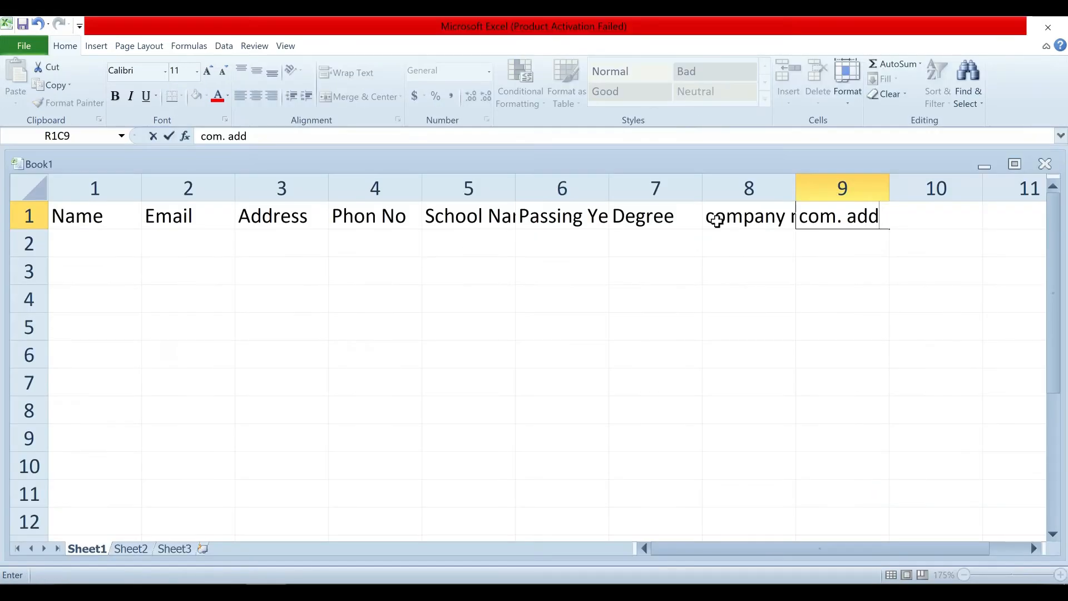
{"action": "key", "text": "Tab"}
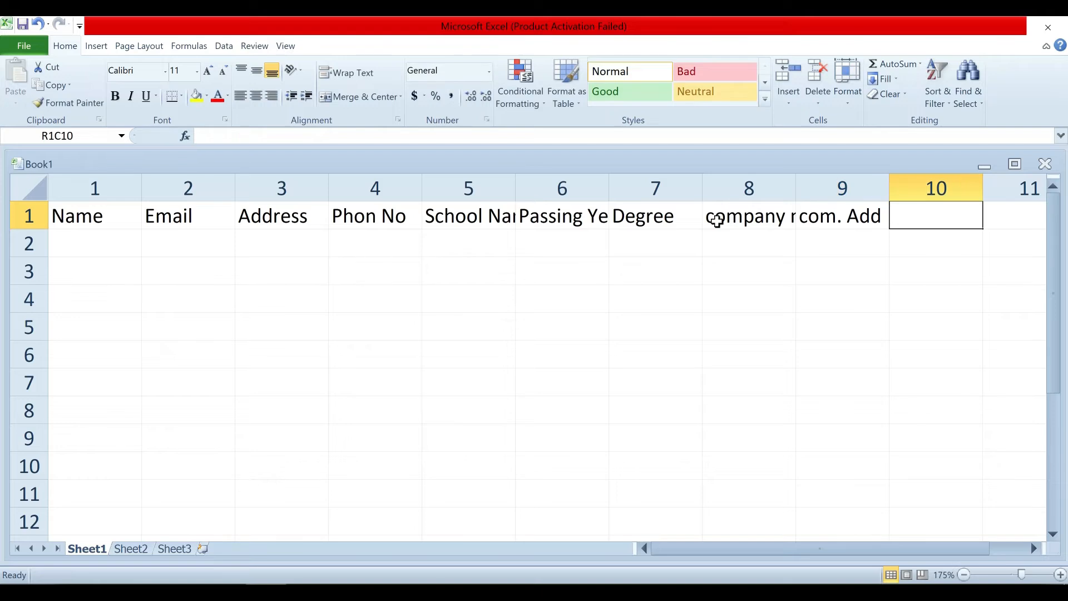
Add the 'job title', 'start date' and 'end date' headers.
{"action": "type", "text": "job title"}
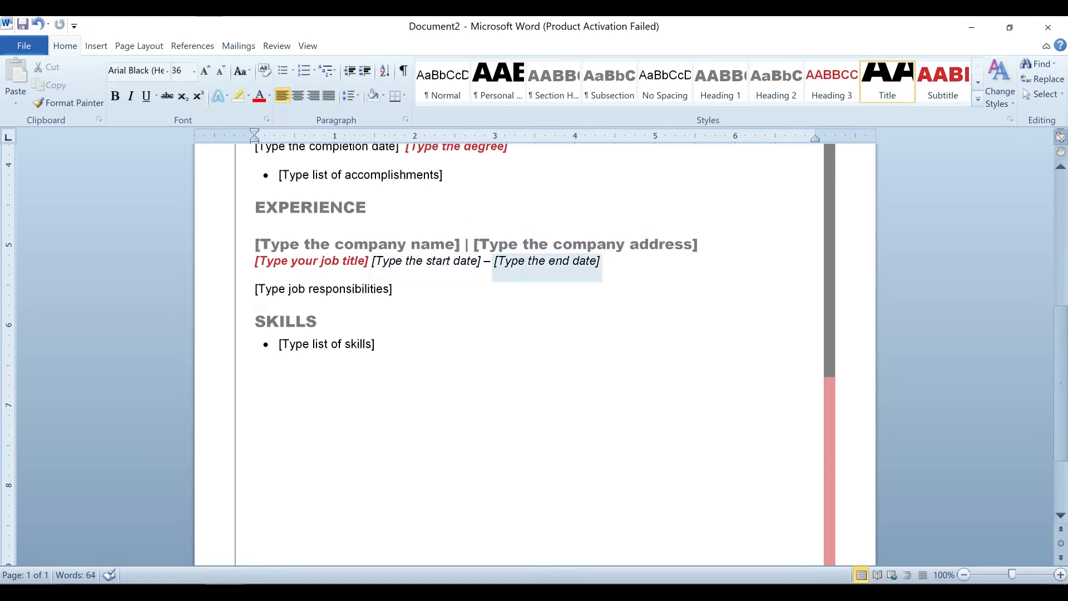
{"action": "key", "text": "alt+Tab"}
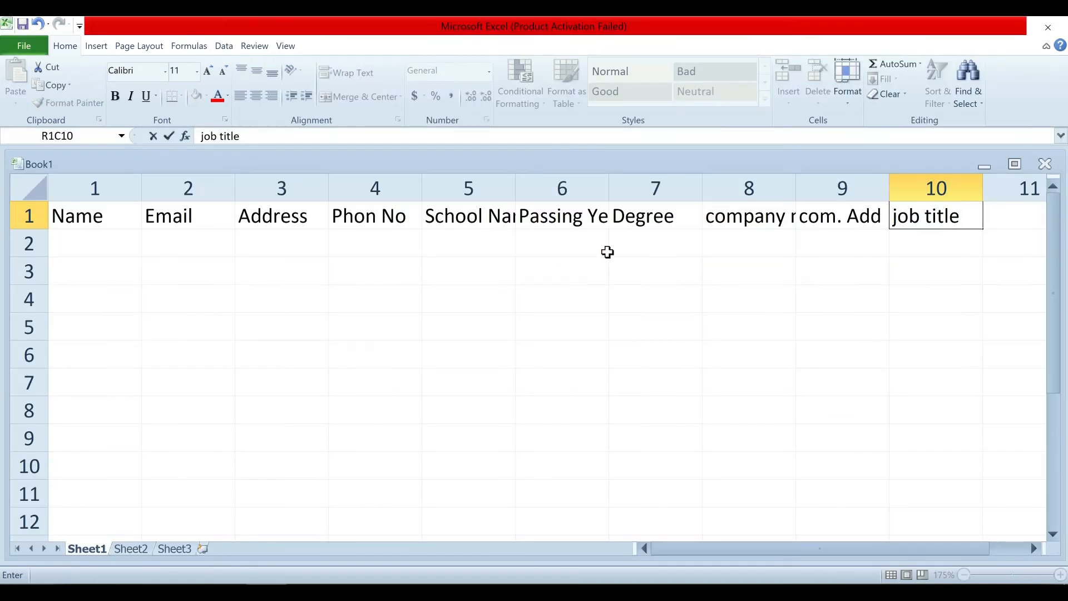
{"action": "key", "text": "Tab"}
{"action": "type", "text": "s"}
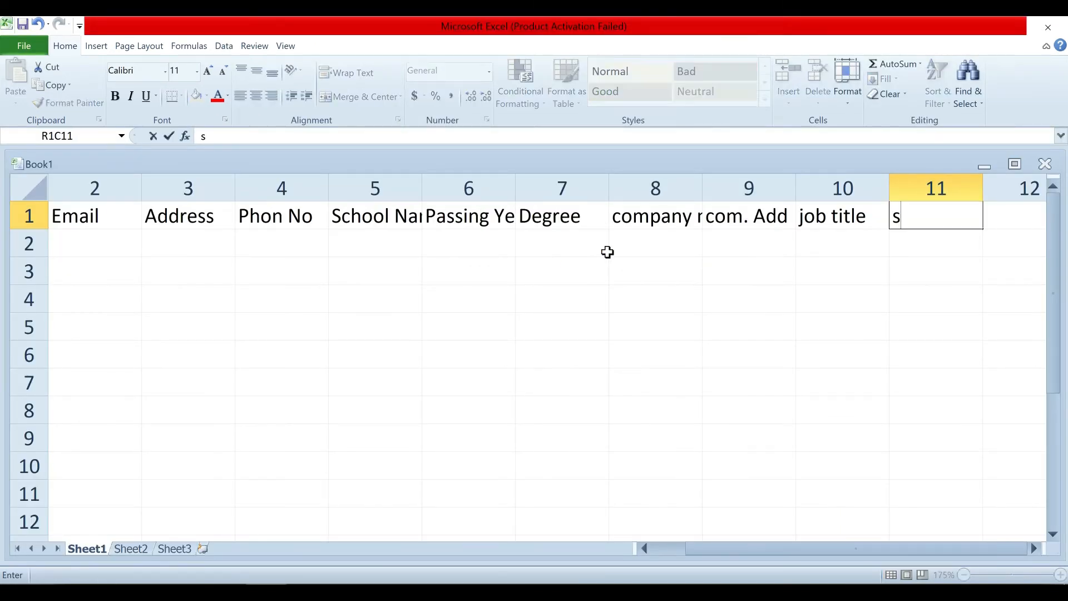
{"action": "type", "text": "tart date"}
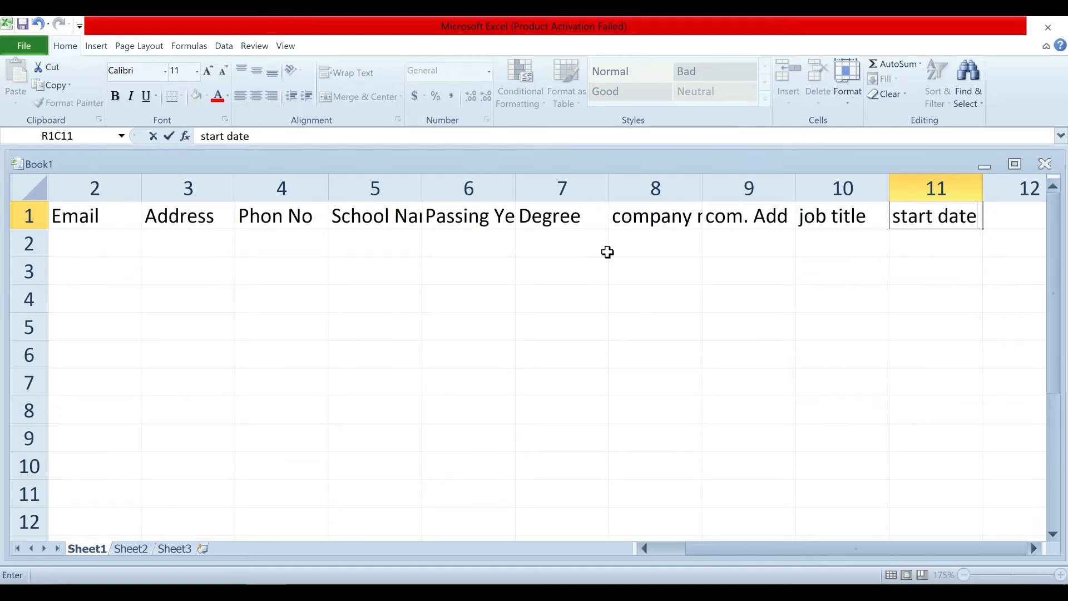
{"action": "key", "text": "Tab"}
{"action": "type", "text": "end"}
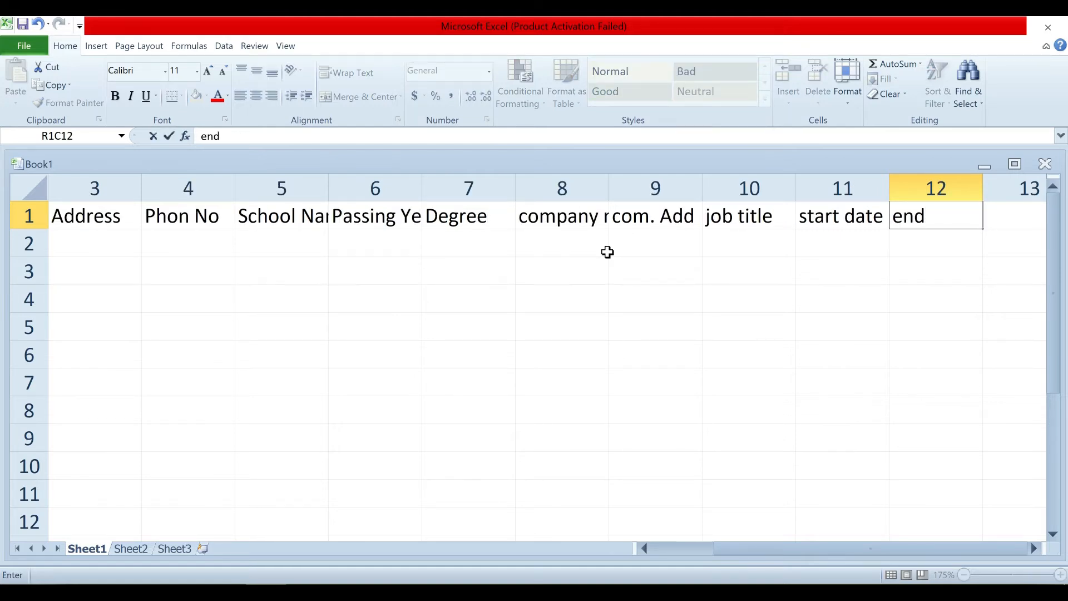
{"action": "type", "text": " date"}
{"action": "key", "text": "alt+Tab"}
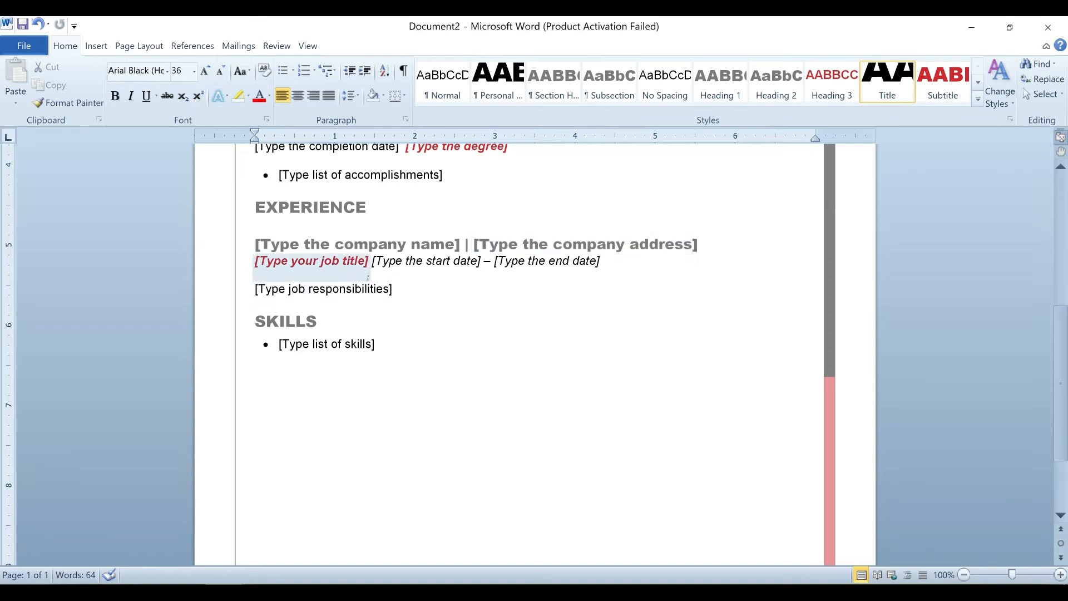
{"action": "key", "text": "alt+Tab"}
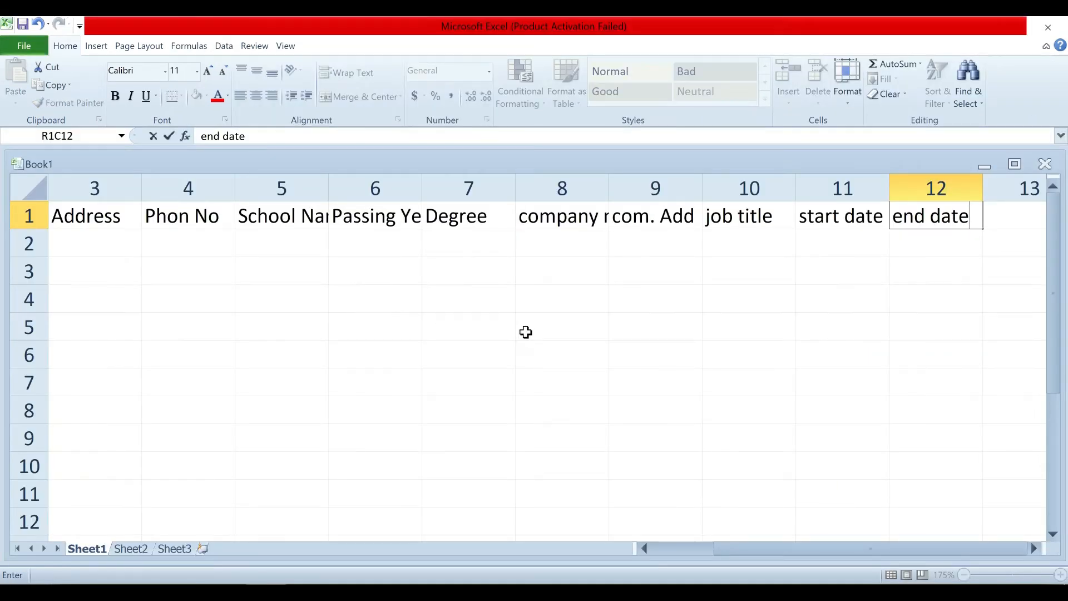
{"action": "key", "text": "Tab"}
Add the 'job responsiblity' and 'skill' headers, ending the header row.
{"action": "type", "text": "job"}
{"action": "type", "text": " respo"}
{"action": "type", "text": "nsiblit"}
{"action": "type", "text": "i"}
{"action": "key", "text": "BackSpace"}
{"action": "type", "text": "y"}
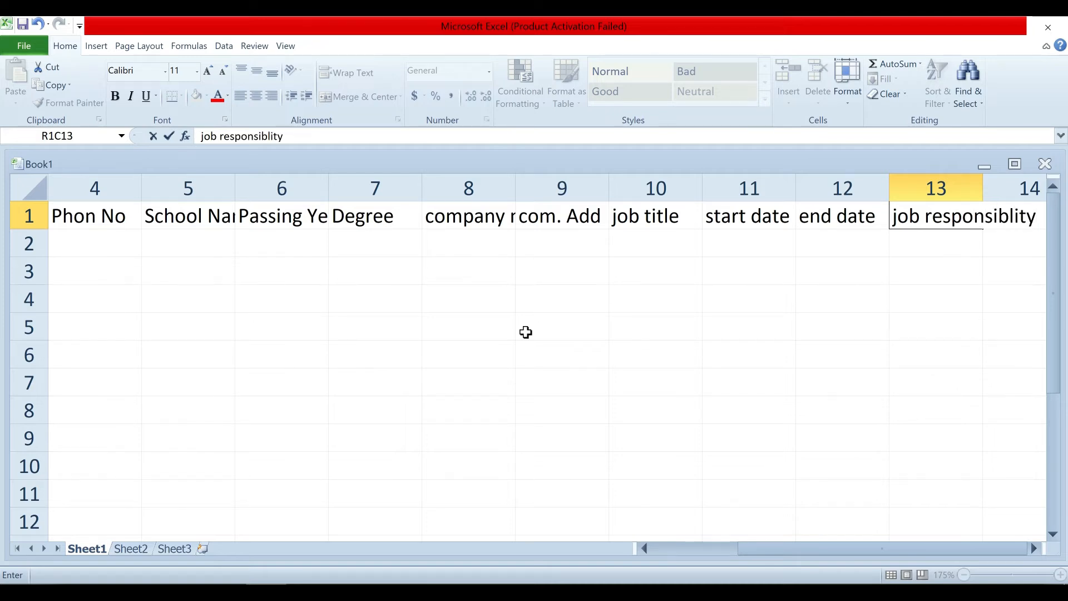
{"action": "left_click", "coordinate": [225, 593]}
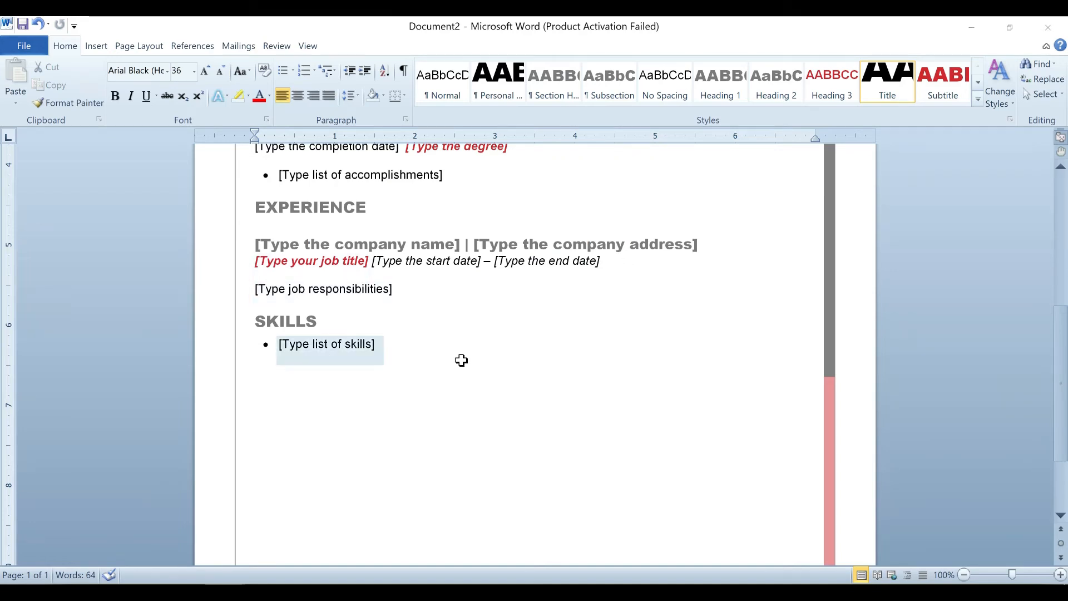
{"action": "key", "text": "alt+Tab"}
{"action": "key", "text": "Tab"}
{"action": "type", "text": "skill"}
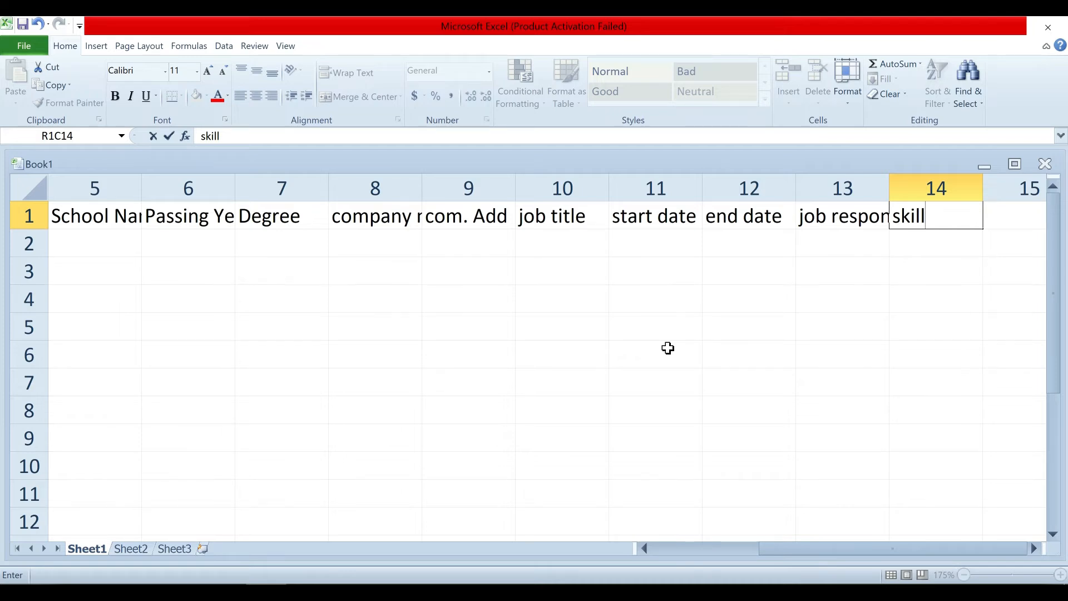
{"action": "key", "text": "Return"}
{"action": "key", "text": "Left"}
{"action": "key", "text": "Left"}
{"action": "key", "text": "Left"}
{"action": "key", "text": "Left"}
{"action": "key", "text": "Left"}
{"action": "key", "text": "Left"}
{"action": "key", "text": "Left"}
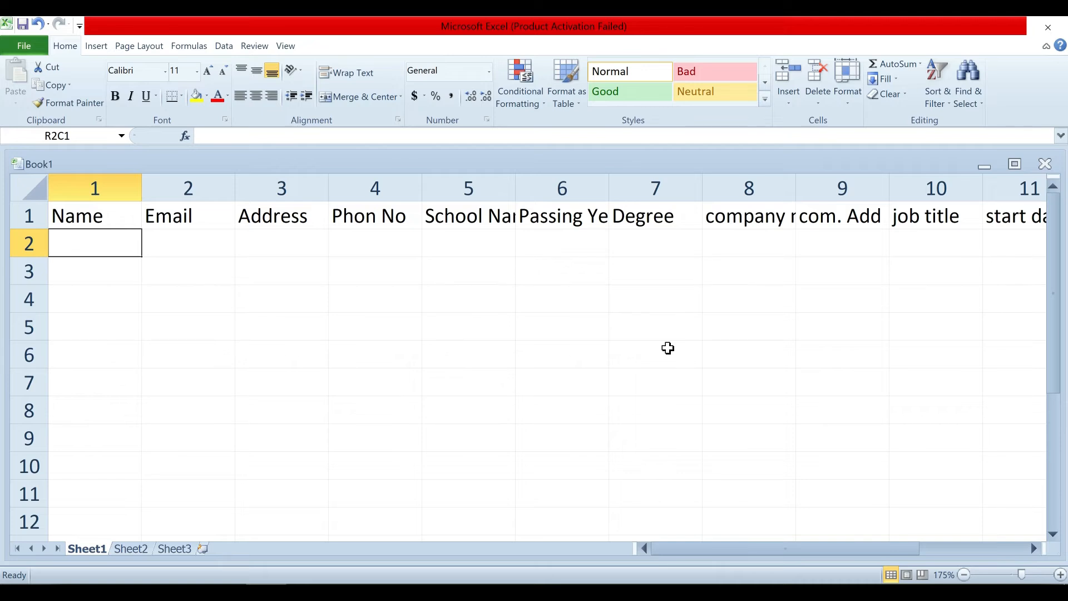
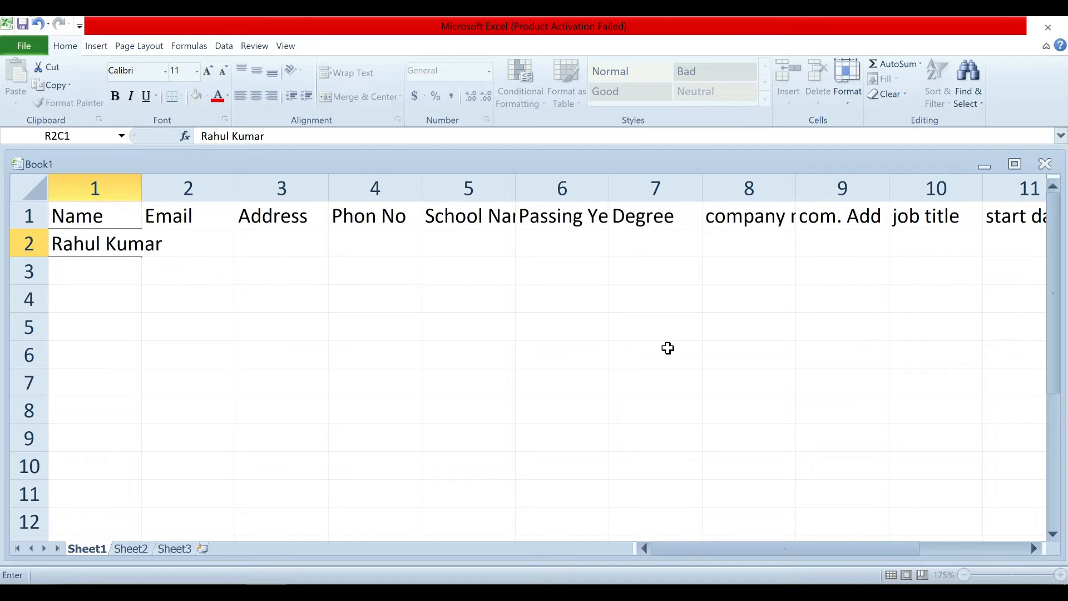
Enter the applicant's name, e-mail address, home address and phone number in row 2.
{"action": "key", "text": "Tab"}
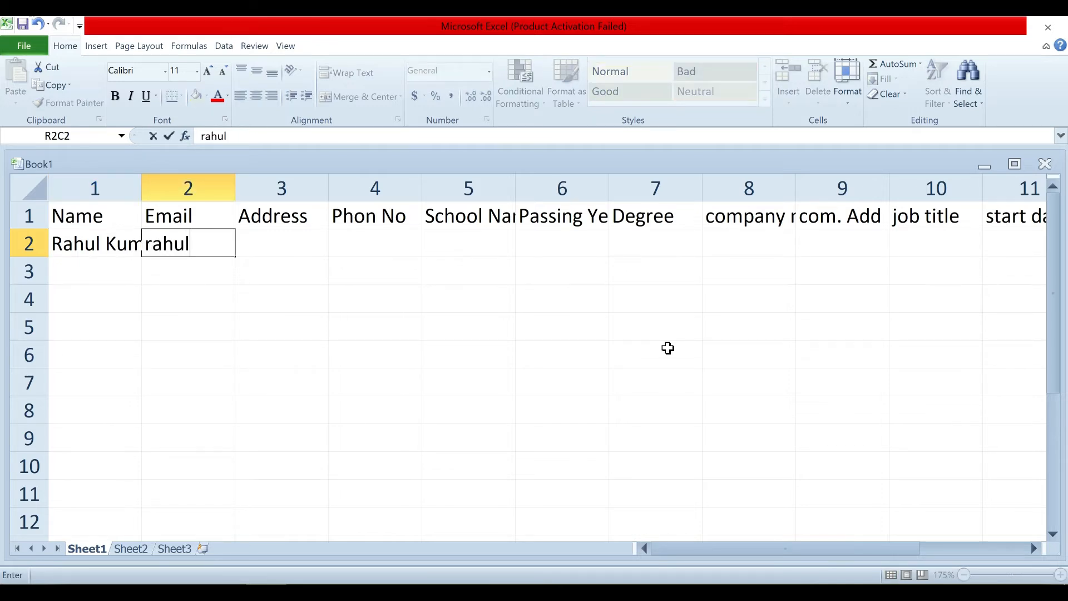
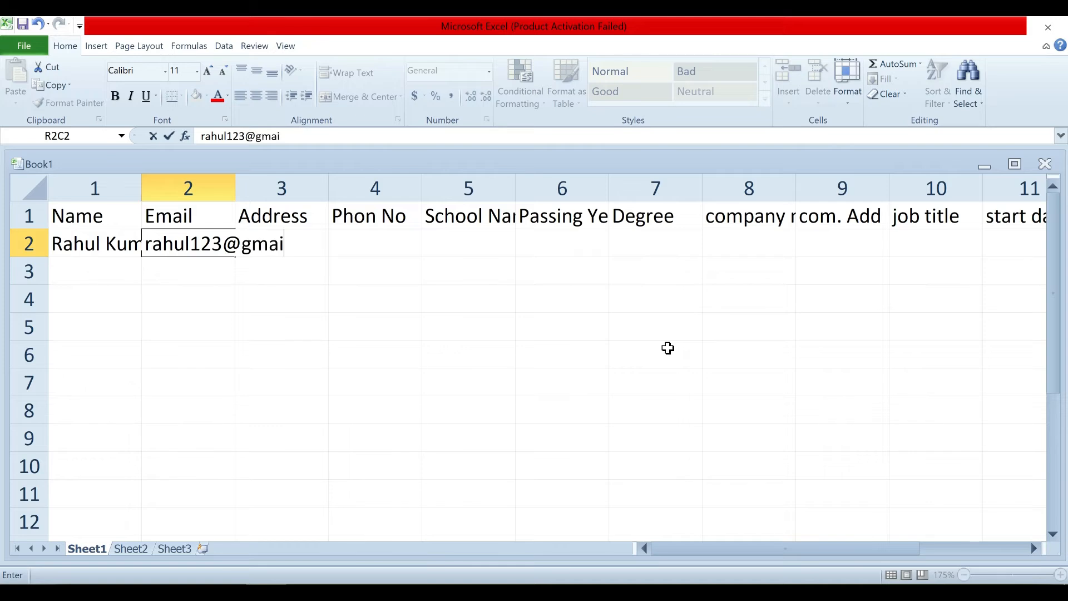
{"action": "key", "text": "Tab"}
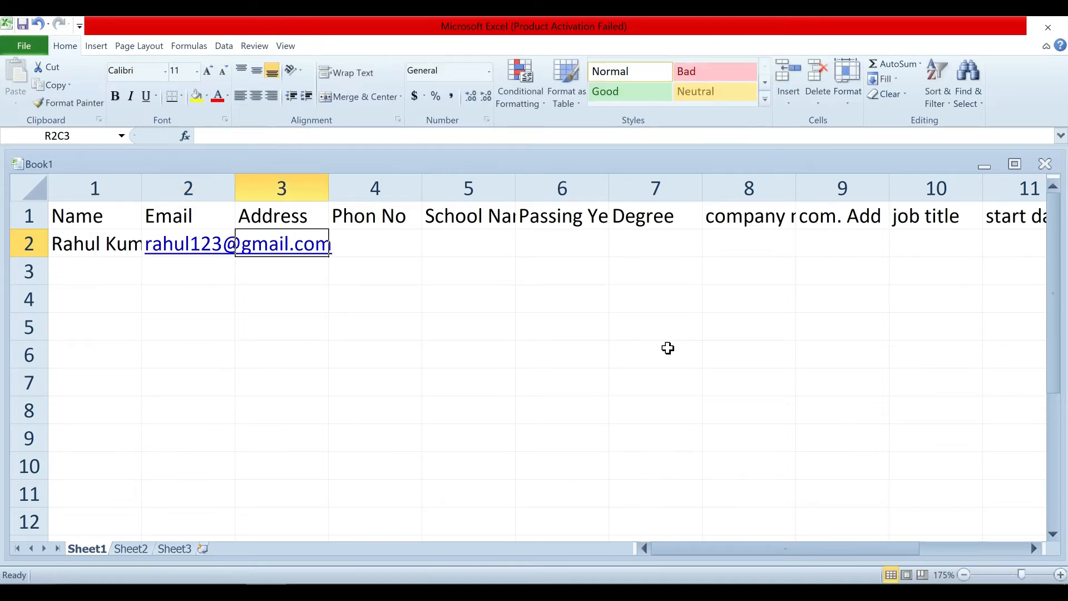
{"action": "type", "text": "Nai"}
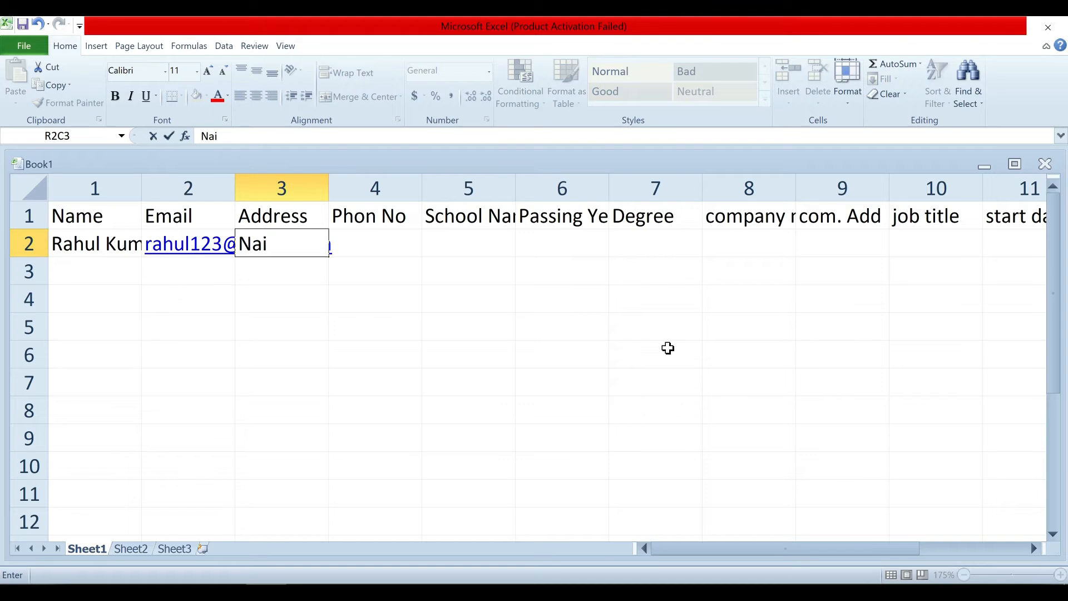
{"action": "type", "text": " Bazar Chapra"}
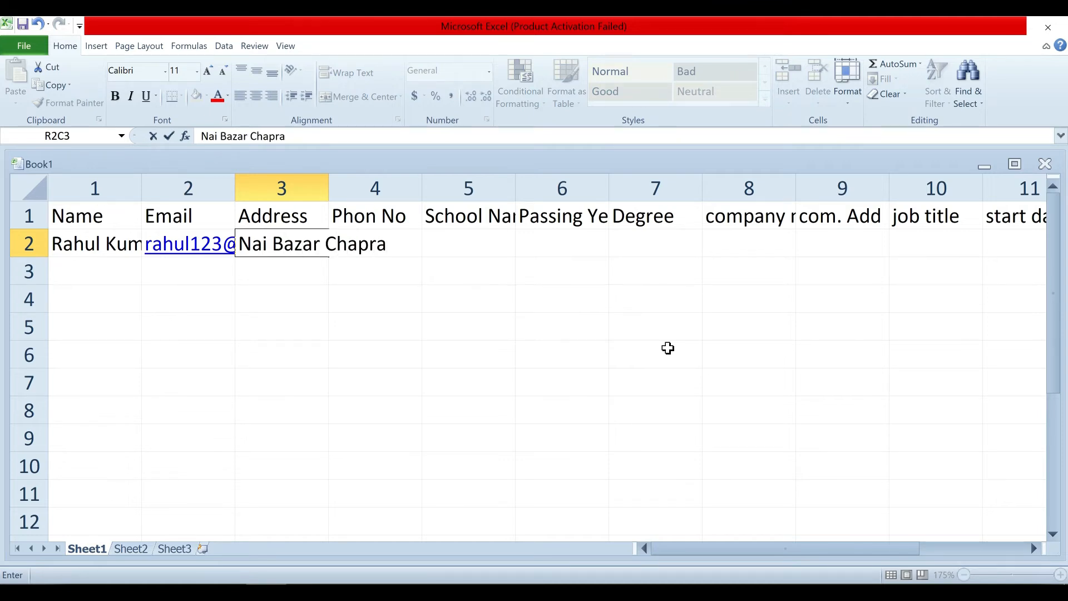
{"action": "key", "text": "Tab"}
{"action": "key", "text": "Tab"}
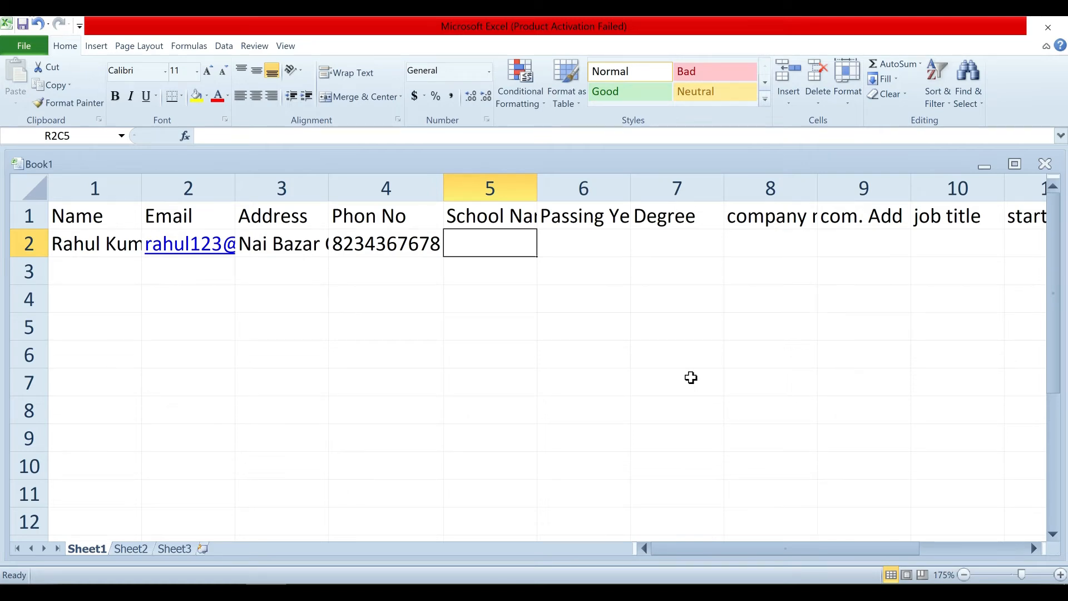
Enter the school name Jila High School in the next cell.
{"action": "type", "text": "jill"}
{"action": "key", "text": "BackSpace"}
{"action": "key", "text": "BackSpace"}
{"action": "key", "text": "BackSpace"}
{"action": "key", "text": "BackSpace"}
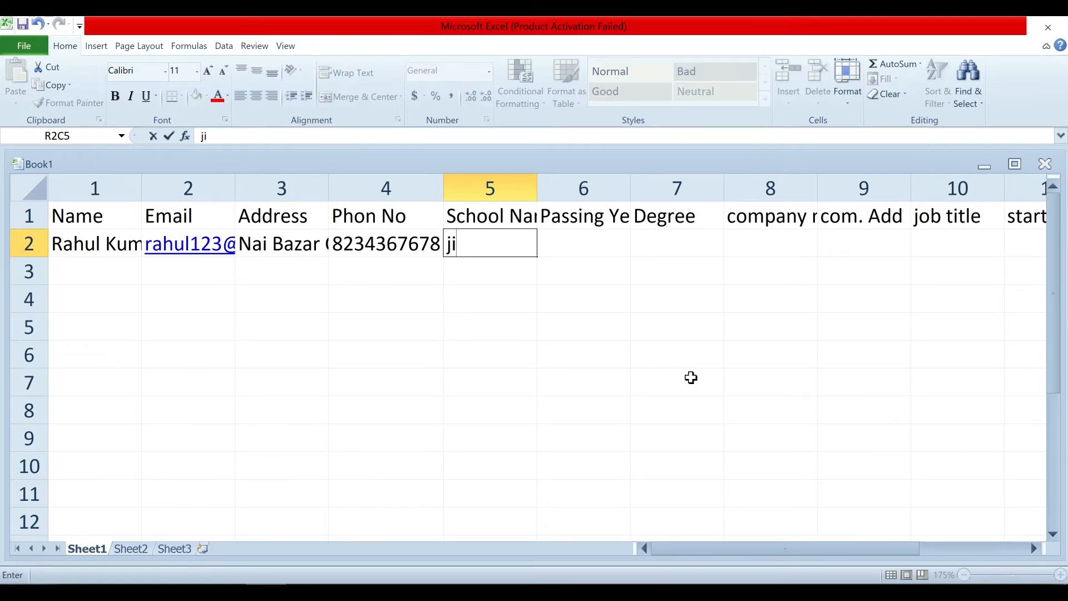
{"action": "type", "text": "H"}
{"action": "key", "text": "BackSpace"}
{"action": "type", "text": "Jila High School"}
{"action": "key", "text": "Tab"}
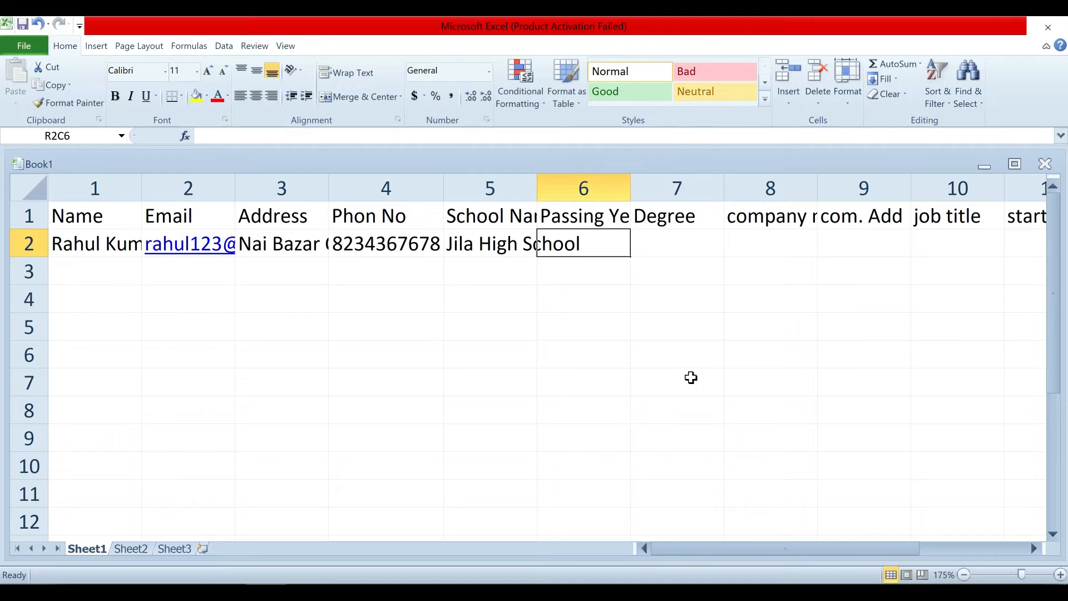
Enter passing year 2017 and degree I.Sc.
{"action": "type", "text": "201"}
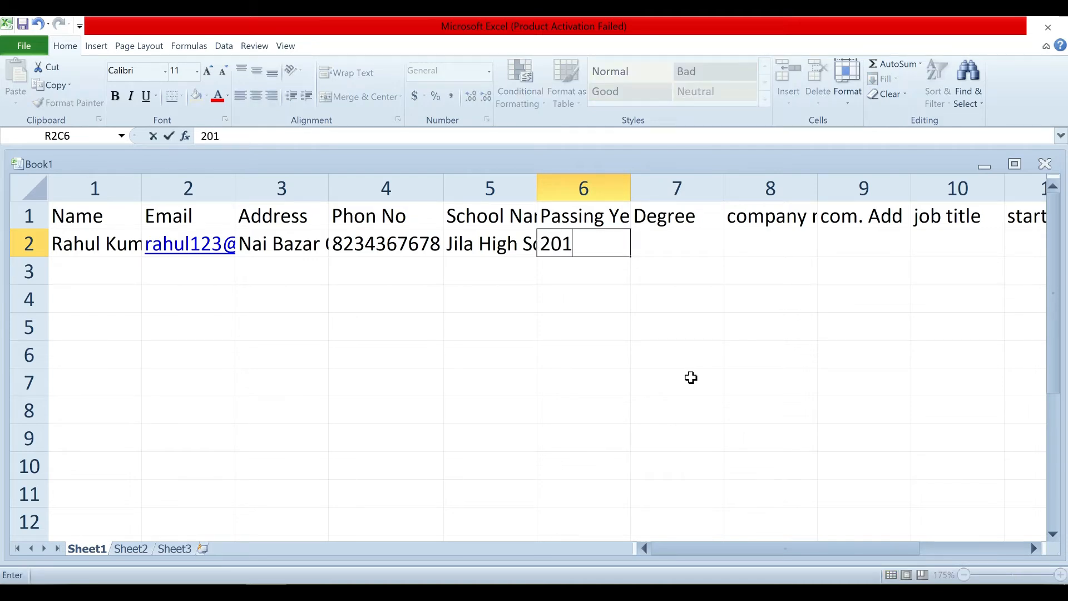
{"action": "type", "text": "7"}
{"action": "key", "text": "Tab"}
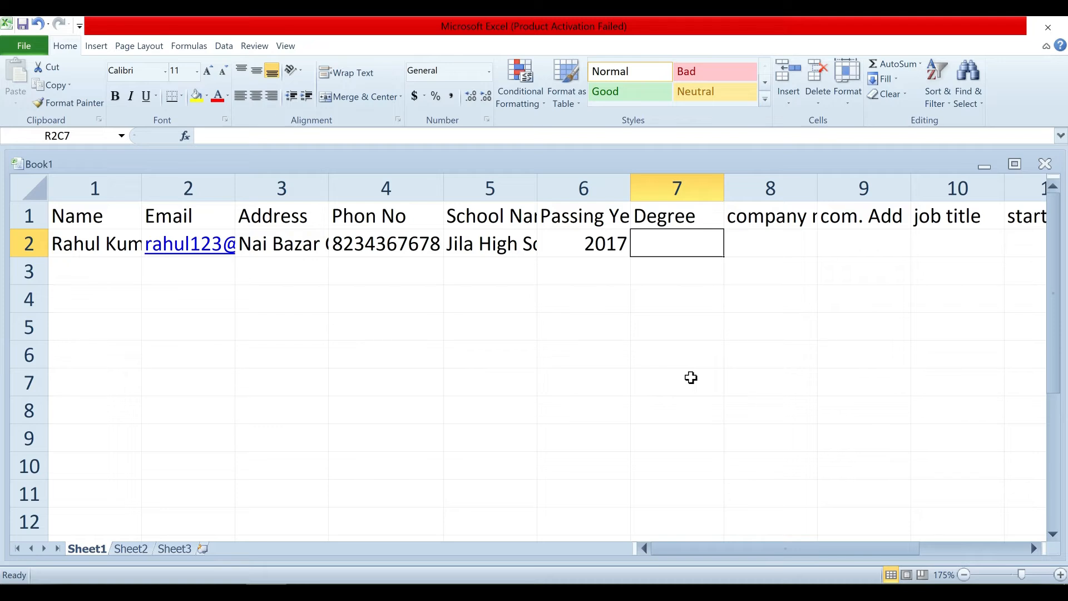
{"action": "type", "text": "IX"}
{"action": "key", "text": "BackSpace"}
{"action": "type", "text": "Sc"}
{"action": "key", "text": "BackSpace"}
{"action": "key", "text": "BackSpace"}
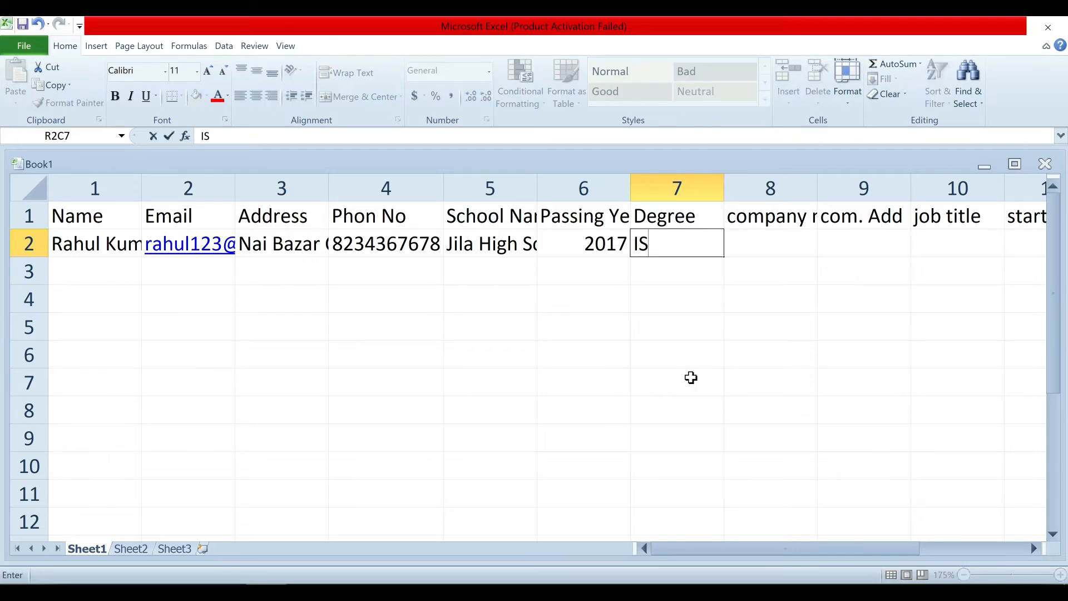
{"action": "type", "text": ".I"}
{"action": "key", "text": "BackSpace"}
{"action": "type", "text": "Sc"}
{"action": "key", "text": "Tab"}
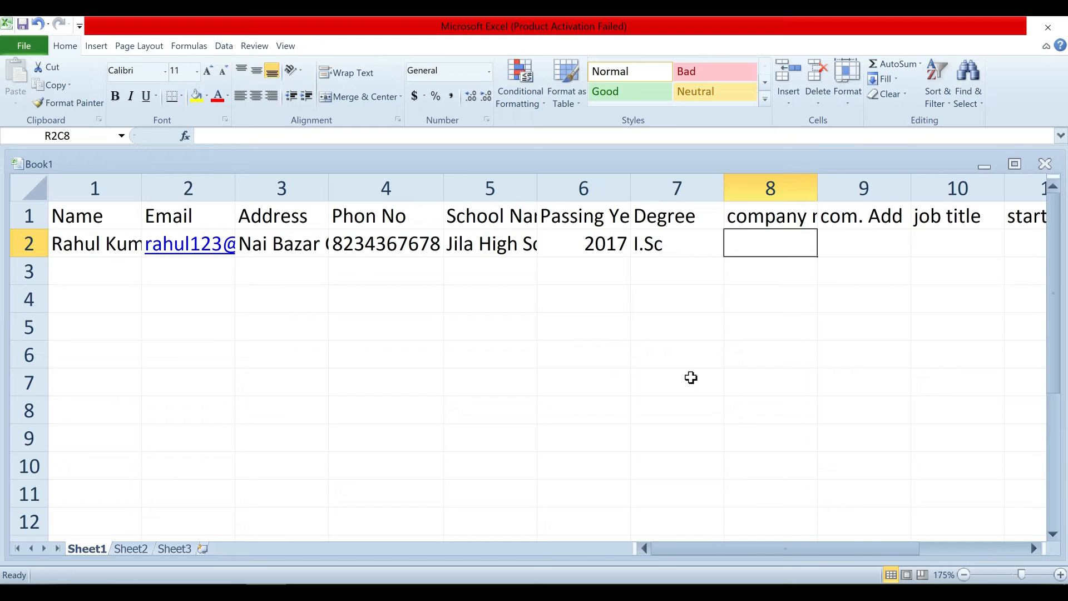
Enter company Tata pvt ltd, location Jamshedpur and job title Manager.
{"action": "type", "text": "Tata"}
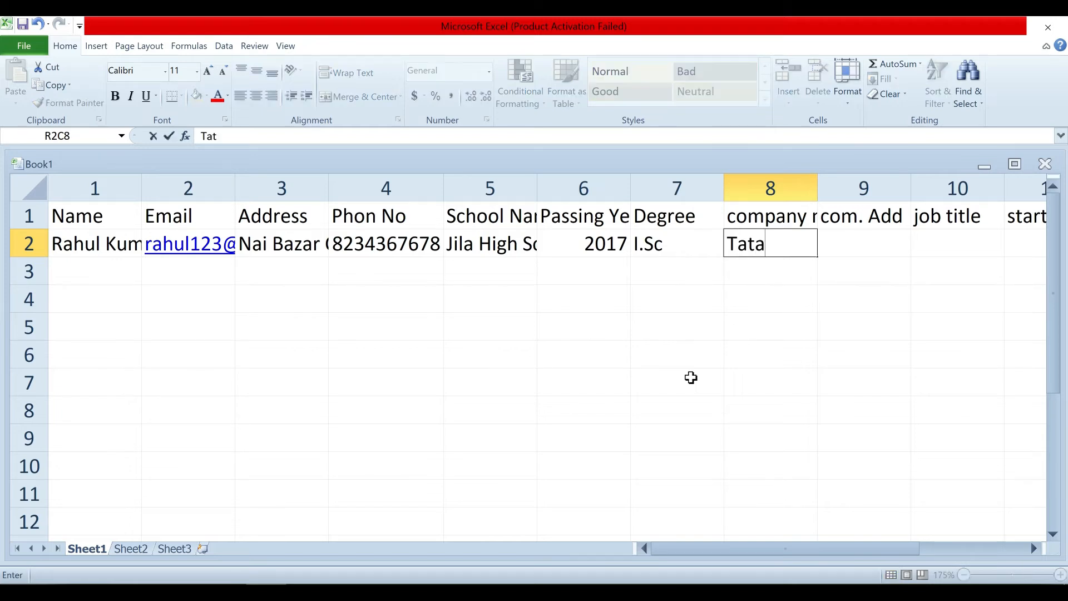
{"action": "type", "text": " pvt ltd"}
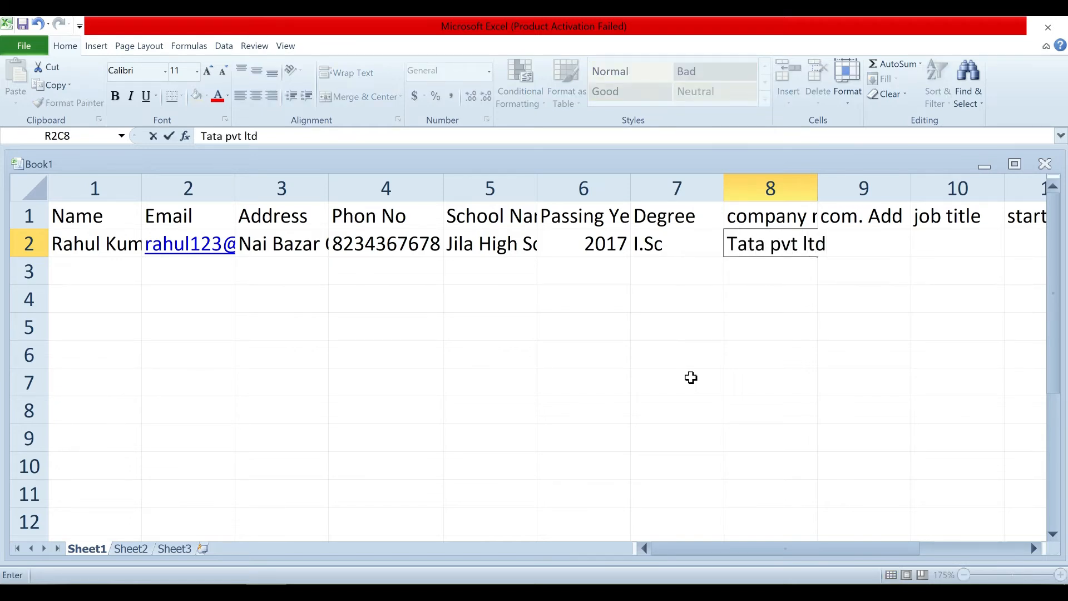
{"action": "key", "text": "Tab"}
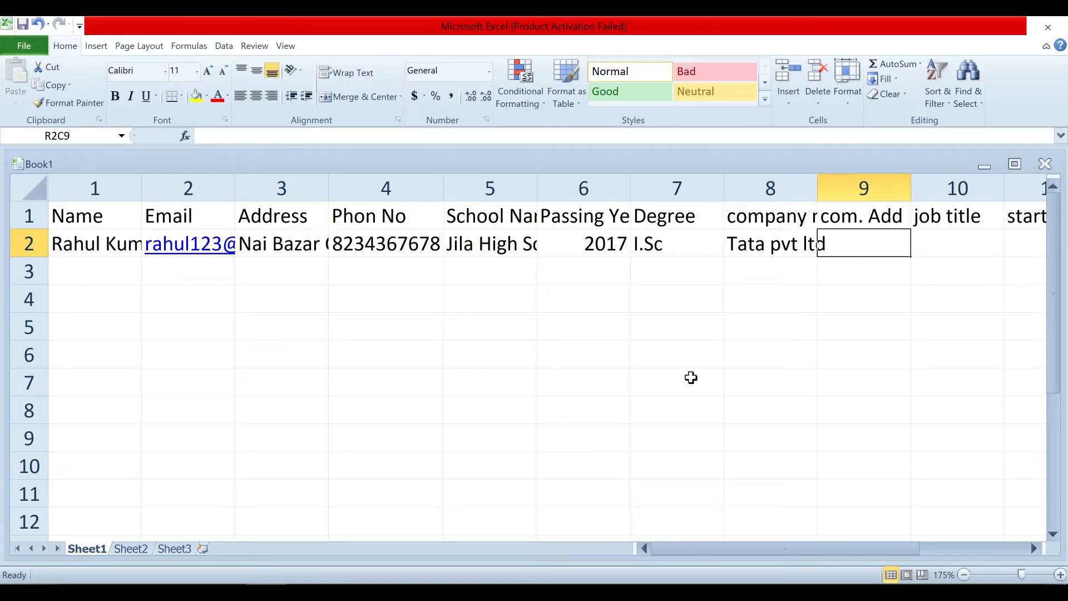
{"action": "type", "text": "J"}
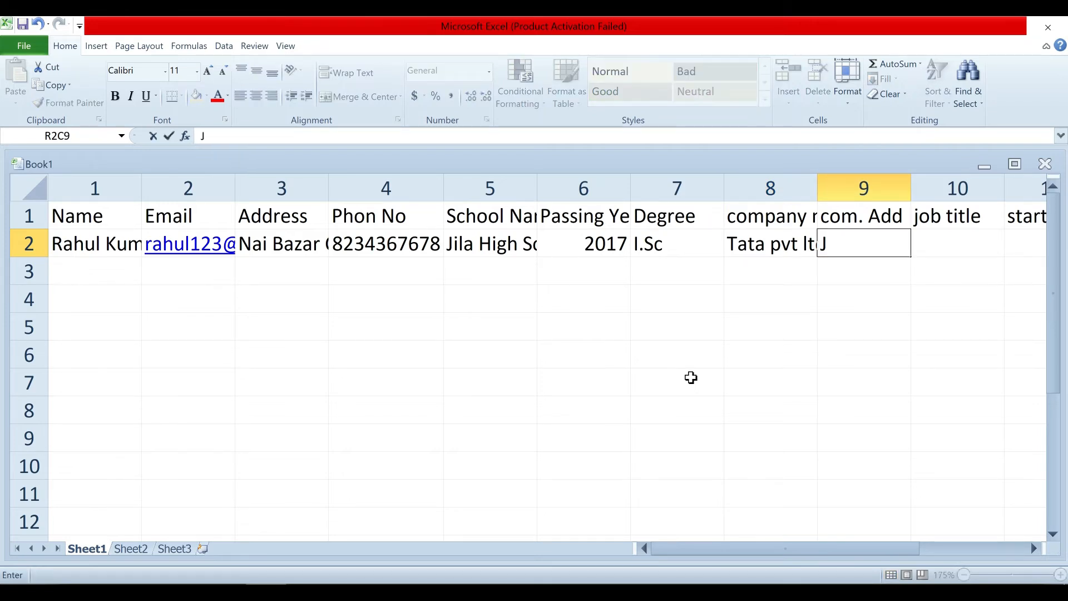
{"action": "type", "text": "amshedput"}
{"action": "key", "text": "BackSpace"}
{"action": "type", "text": "r"}
{"action": "key", "text": "Tab"}
{"action": "type", "text": "Manag"}
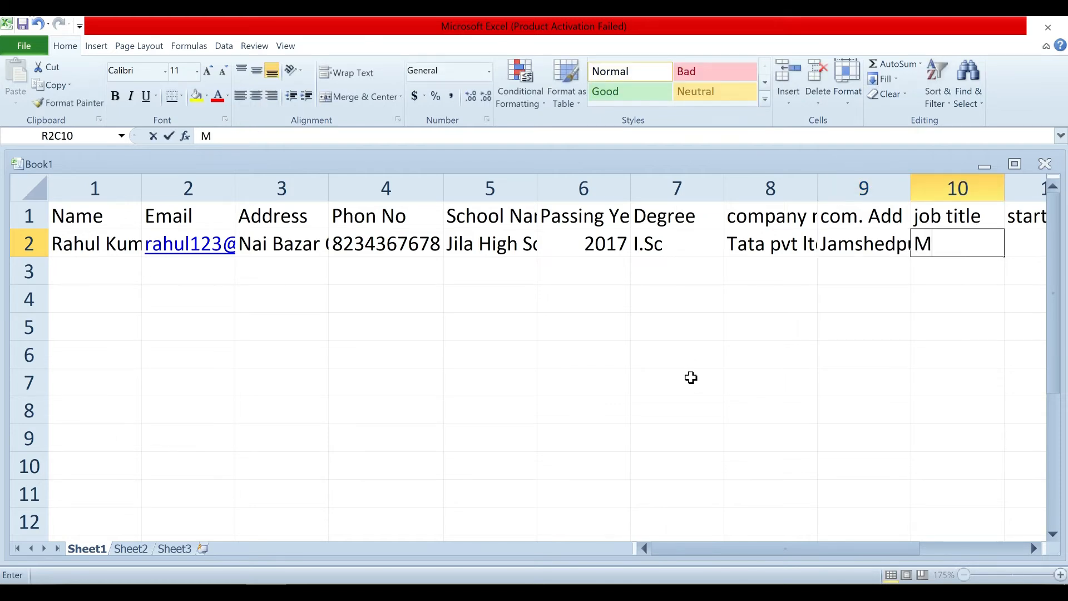
{"action": "key", "text": "Tab"}
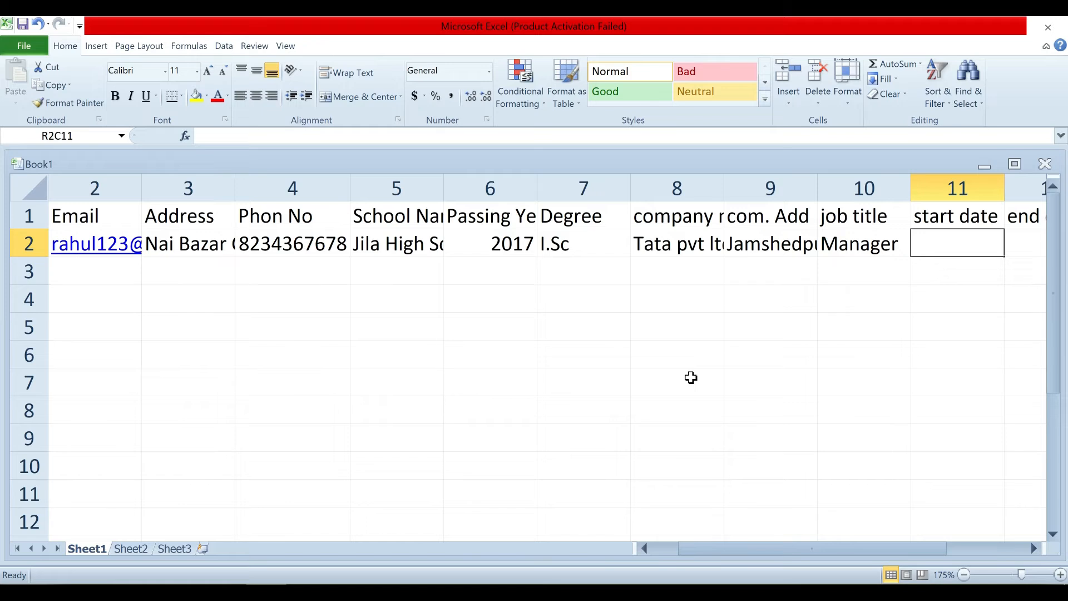
Enter start date 1/1/2019, end date 1/1/2022 and responsibility Managing Task.
{"action": "type", "text": "1/"}
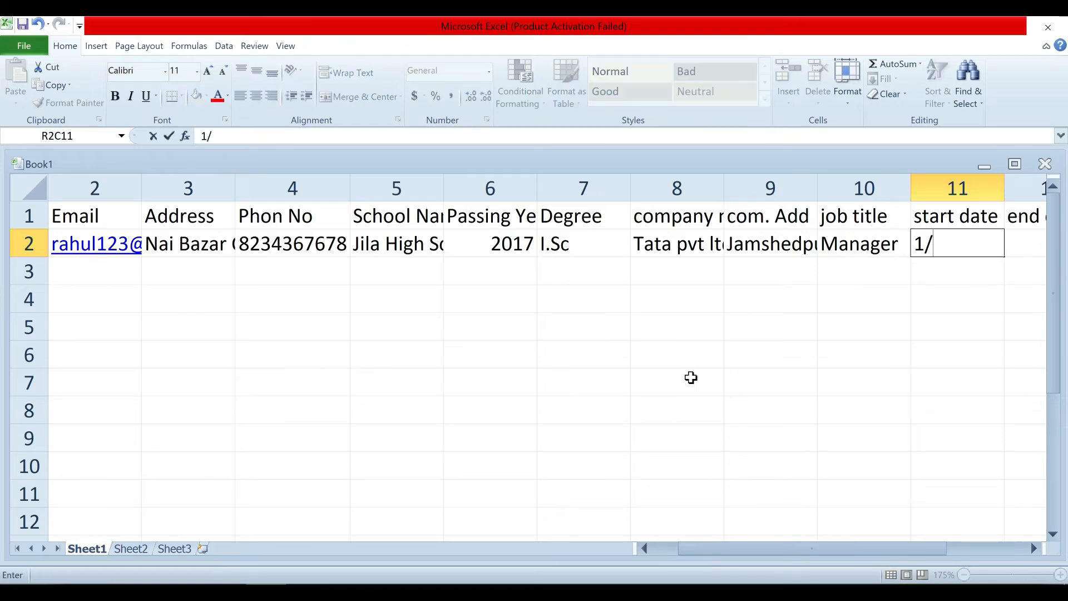
{"action": "type", "text": "1/2019"}
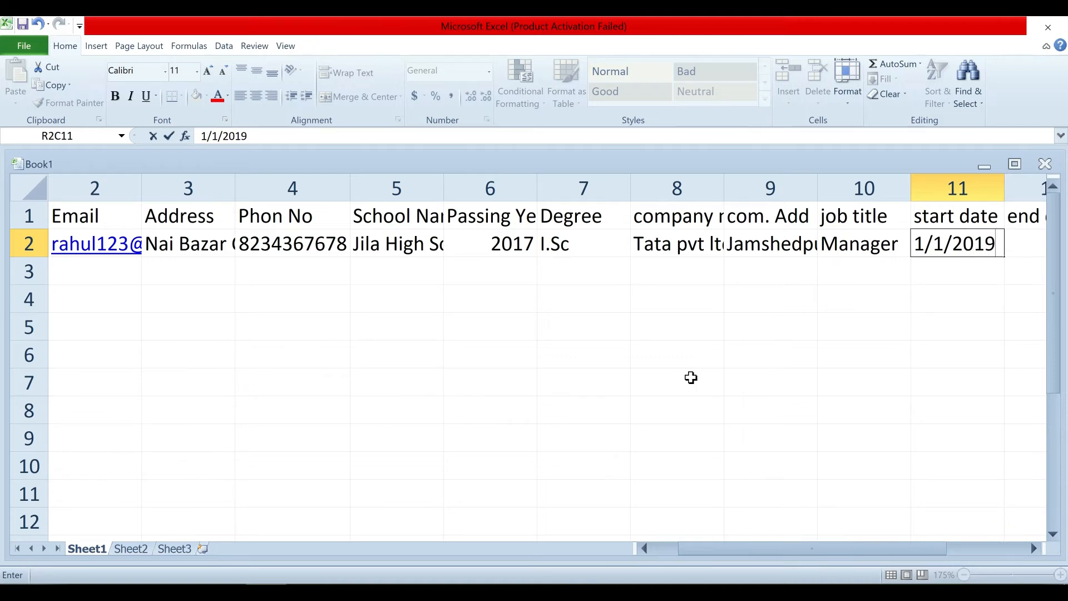
{"action": "key", "text": "Tab"}
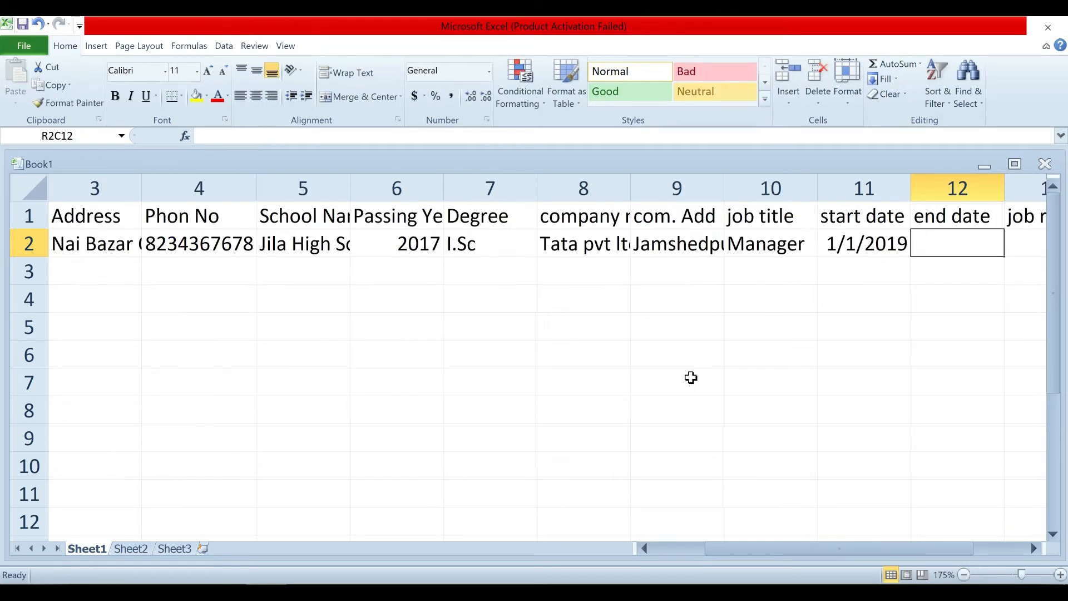
{"action": "type", "text": "1/1/"}
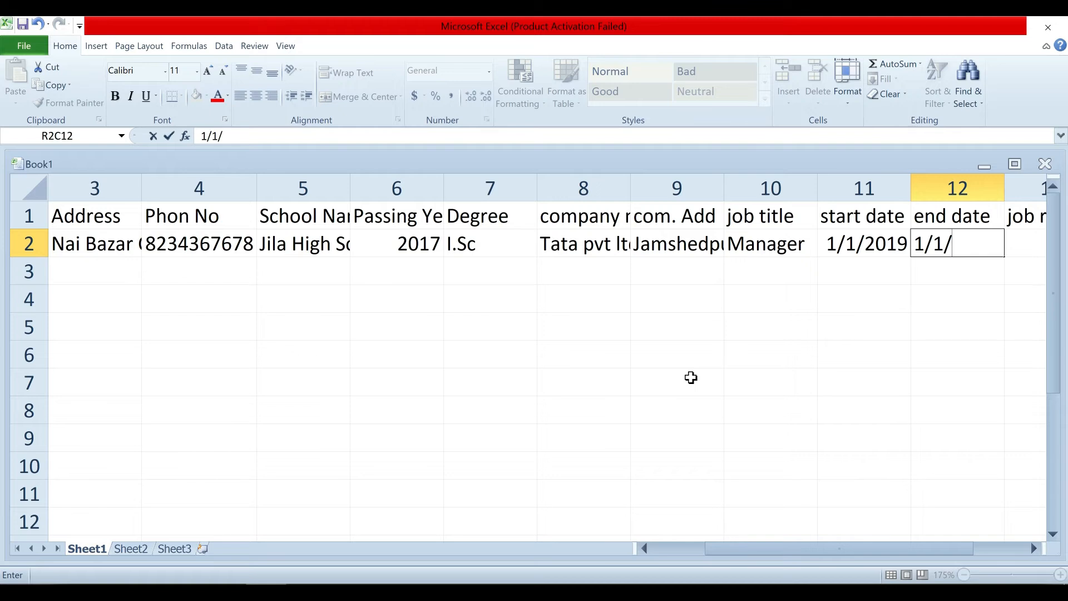
{"action": "type", "text": "2022"}
{"action": "key", "text": "Tab"}
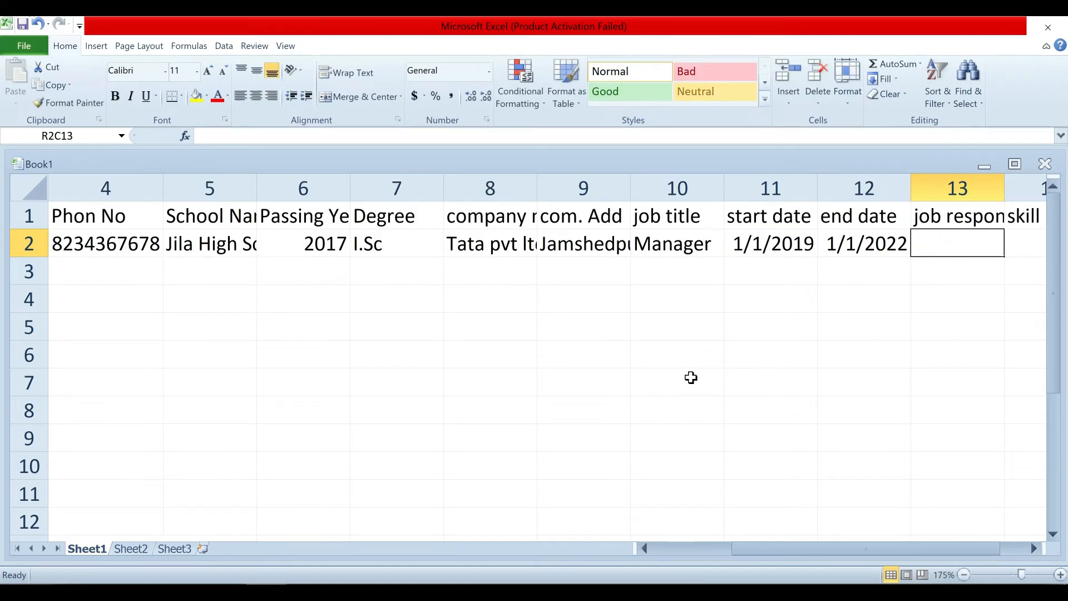
{"action": "type", "text": "Managin"}
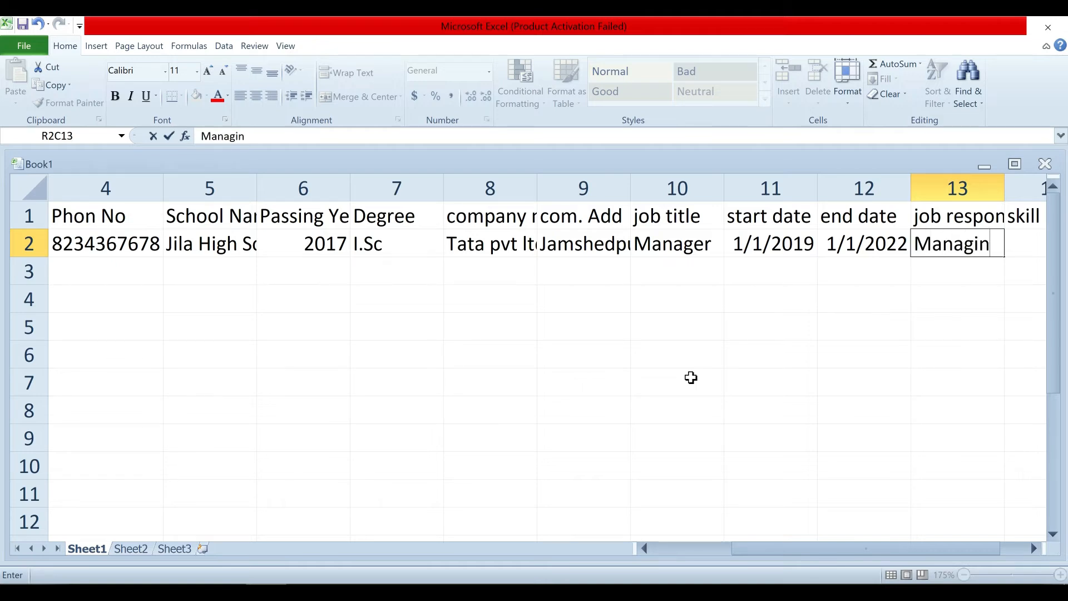
{"action": "type", "text": "g Task"}
{"action": "key", "text": "Tab"}
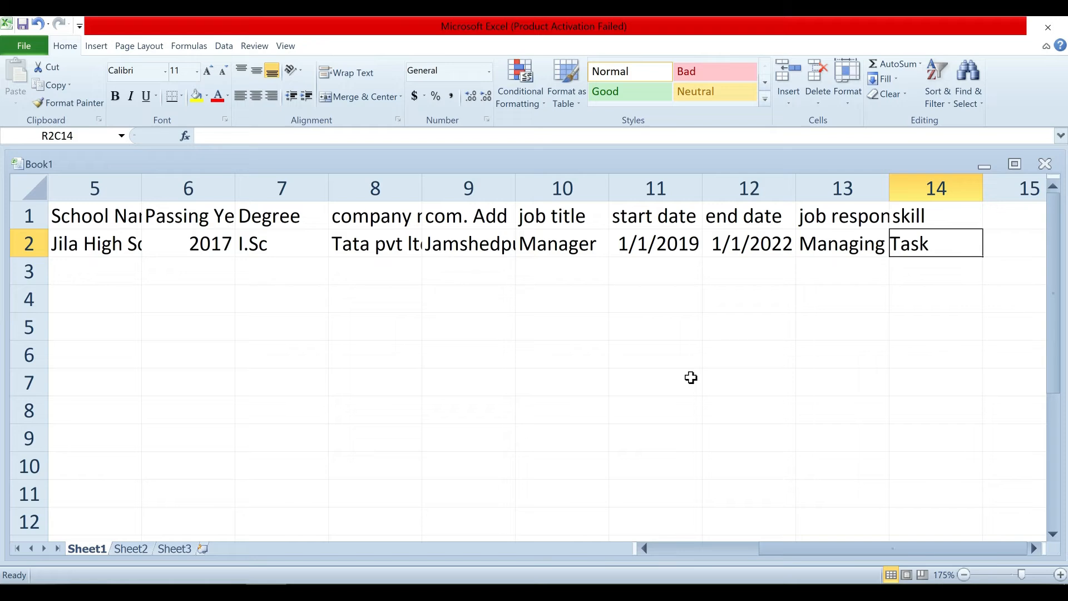
Enter the skill Computer Operator to finish the first record.
{"action": "type", "text": "P"}
{"action": "key", "text": "BackSpace"}
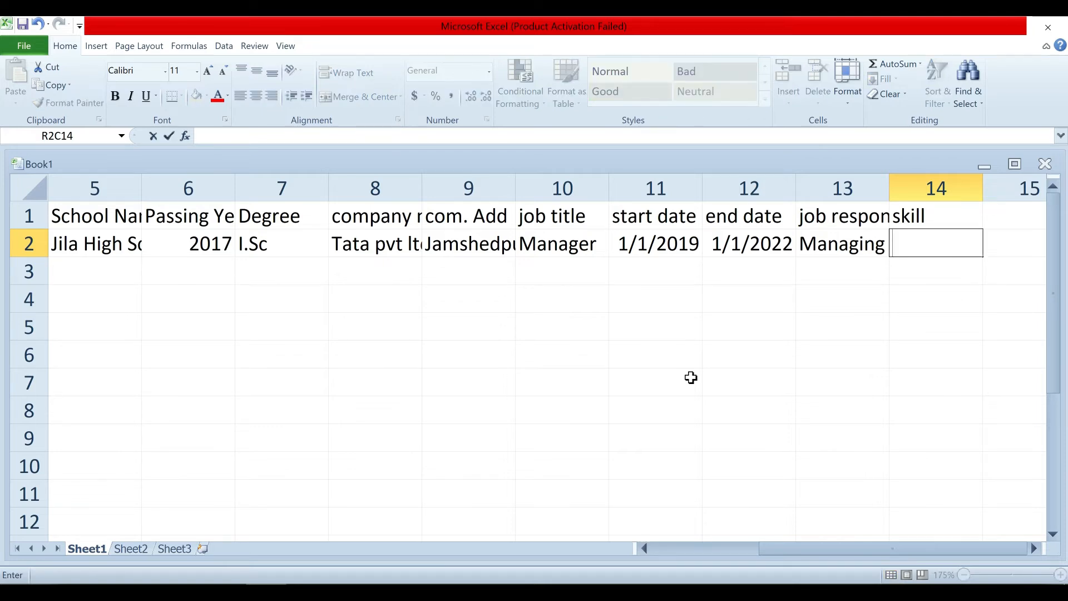
{"action": "type", "text": "Comput"}
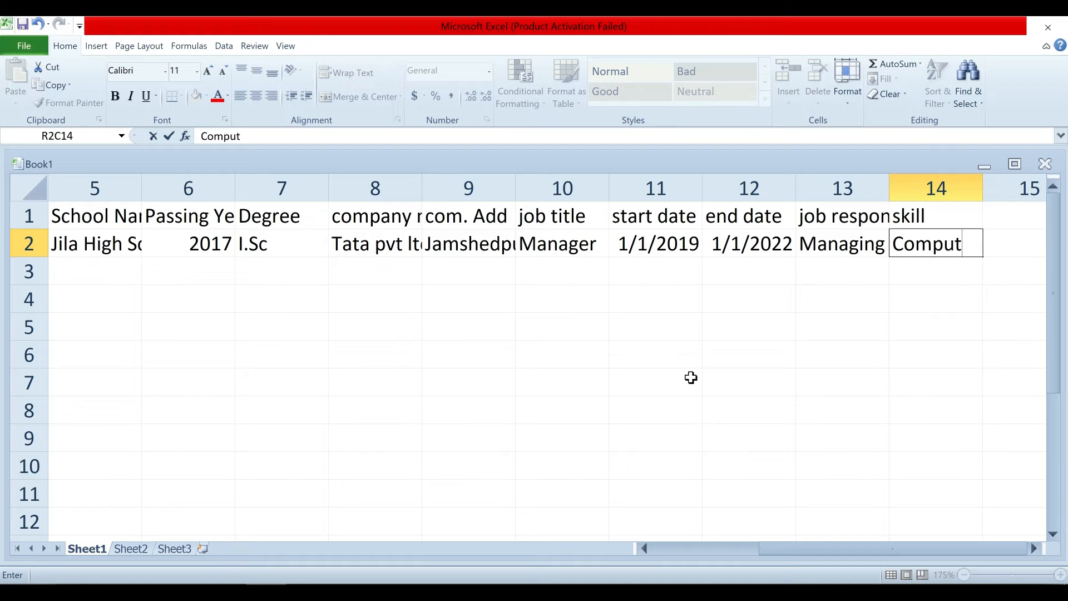
{"action": "type", "text": "er Operator"}
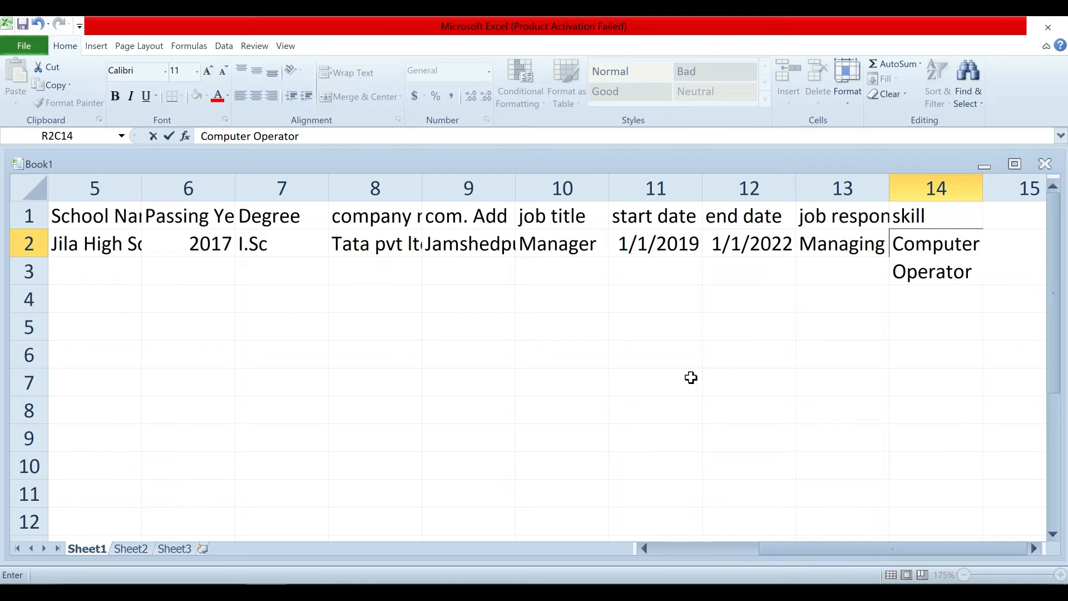
{"action": "key", "text": "Return"}
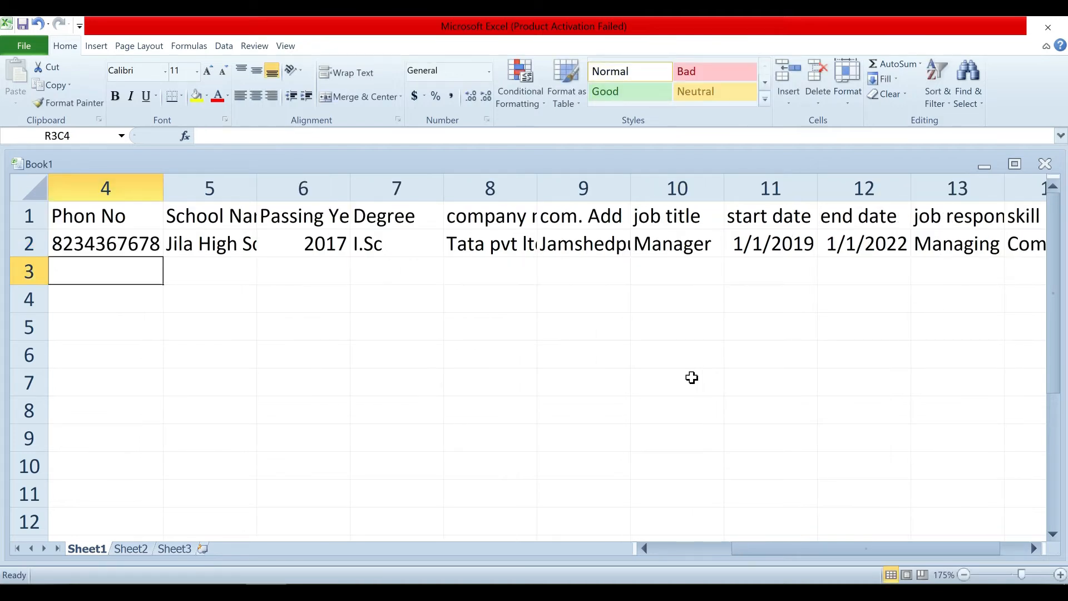
{"action": "key", "text": "Left"}
{"action": "key", "text": "Left"}
{"action": "key", "text": "Left"}
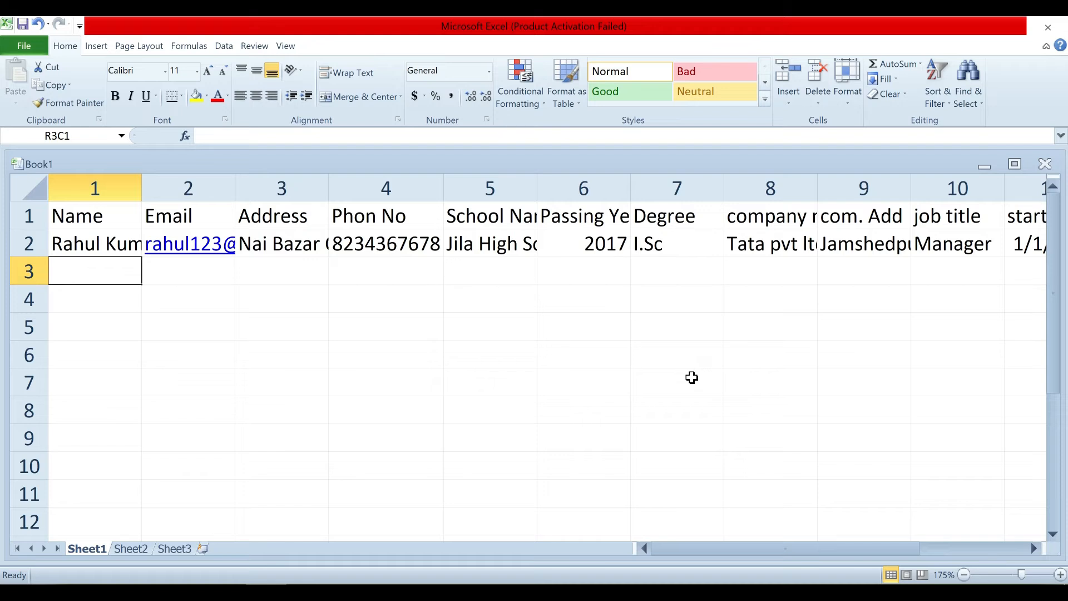
Select and copy the first record's cells across columns 1–14 of row 2.
{"action": "key", "text": "Up"}
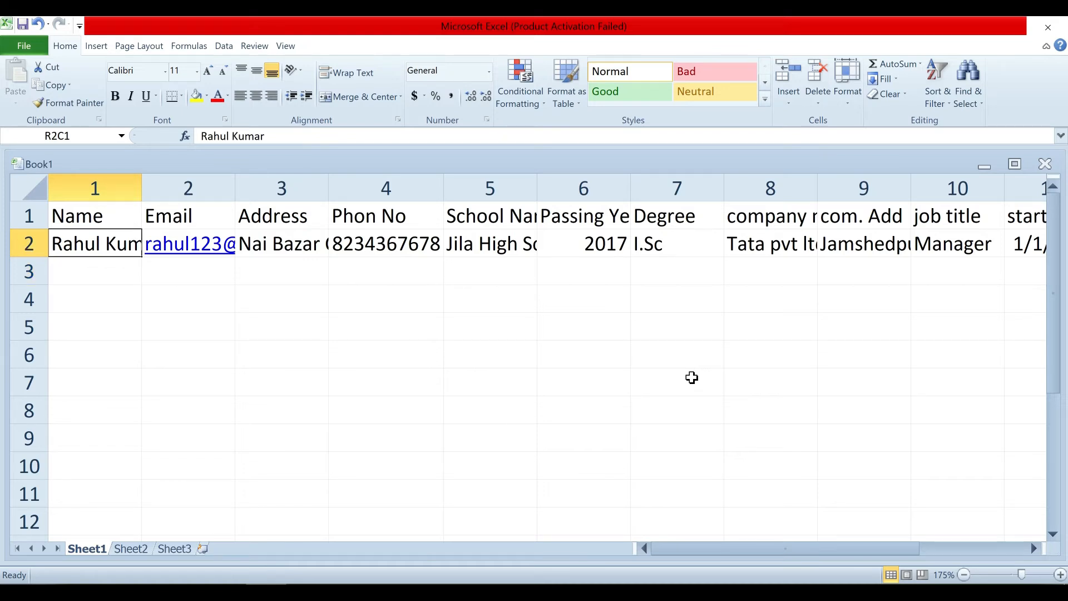
{"action": "key", "text": "shift+Right"}
{"action": "key", "text": "shift+Right"}
{"action": "key", "text": "shift+Right"}
{"action": "key", "text": "shift+Right"}
{"action": "key", "text": "shift+Right"}
{"action": "key", "text": "shift+Right"}
{"action": "key", "text": "shift+Right"}
{"action": "key", "text": "shift+Right"}
{"action": "key", "text": "shift+Right"}
{"action": "key", "text": "shift+Right"}
{"action": "key", "text": "shift+Right"}
{"action": "key", "text": "shift+Right"}
{"action": "key", "text": "shift+Right"}
{"action": "key", "text": "shift+Right"}
{"action": "key", "text": "shift+Right"}
{"action": "key", "text": "shift+Right"}
{"action": "key", "text": "shift+Right"}
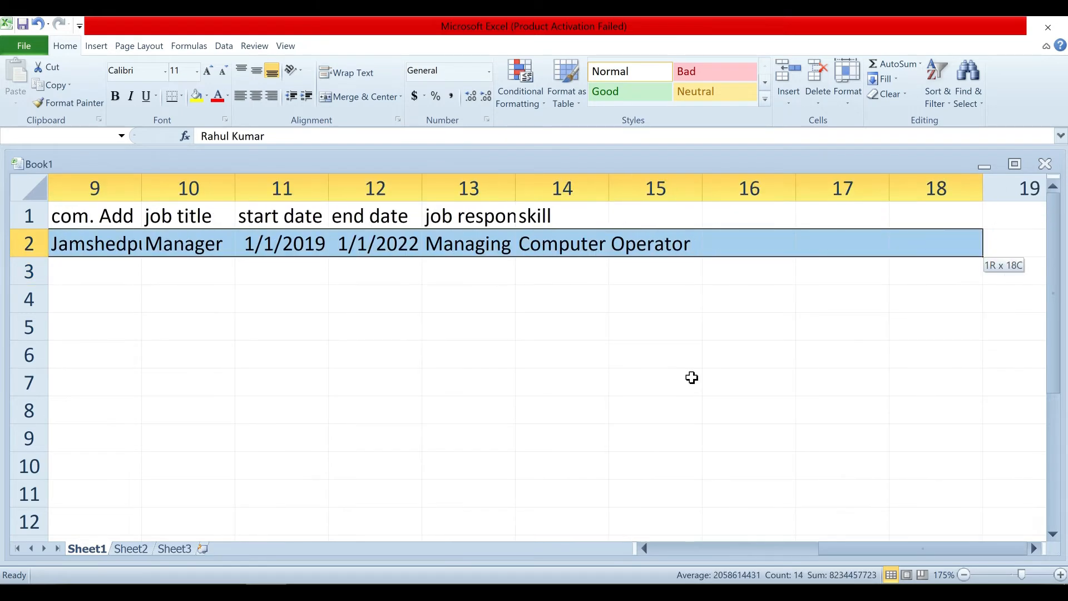
{"action": "key", "text": "shift+Left"}
{"action": "key", "text": "shift+Left"}
{"action": "key", "text": "shift+Left"}
{"action": "key", "text": "shift+Left"}
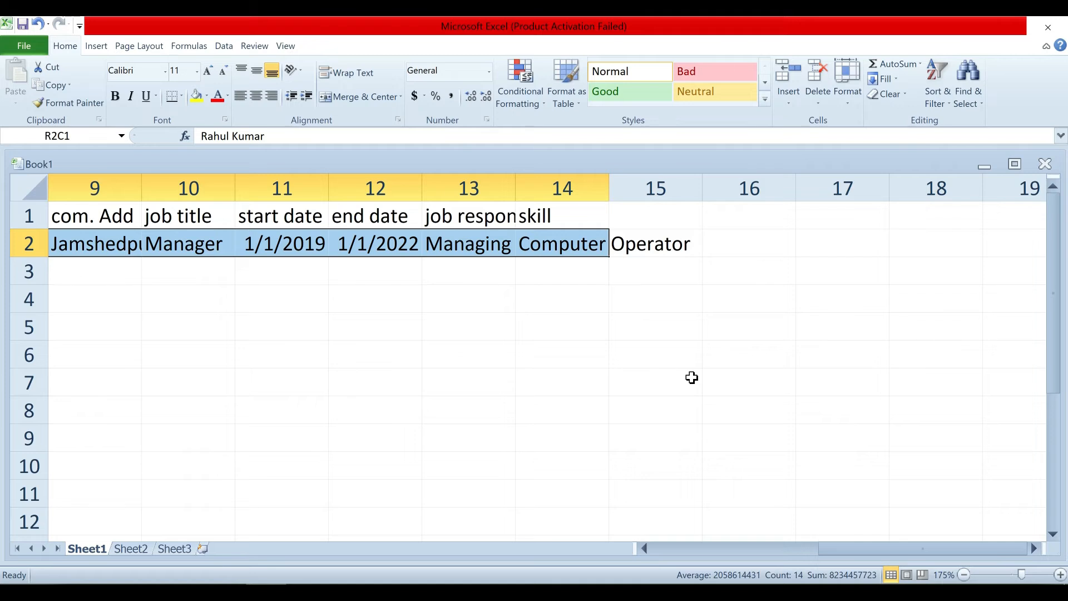
{"action": "key", "text": "ctrl+c"}
Paste the copied record into rows 3, 4, 5 and 6.
{"action": "key", "text": "Down"}
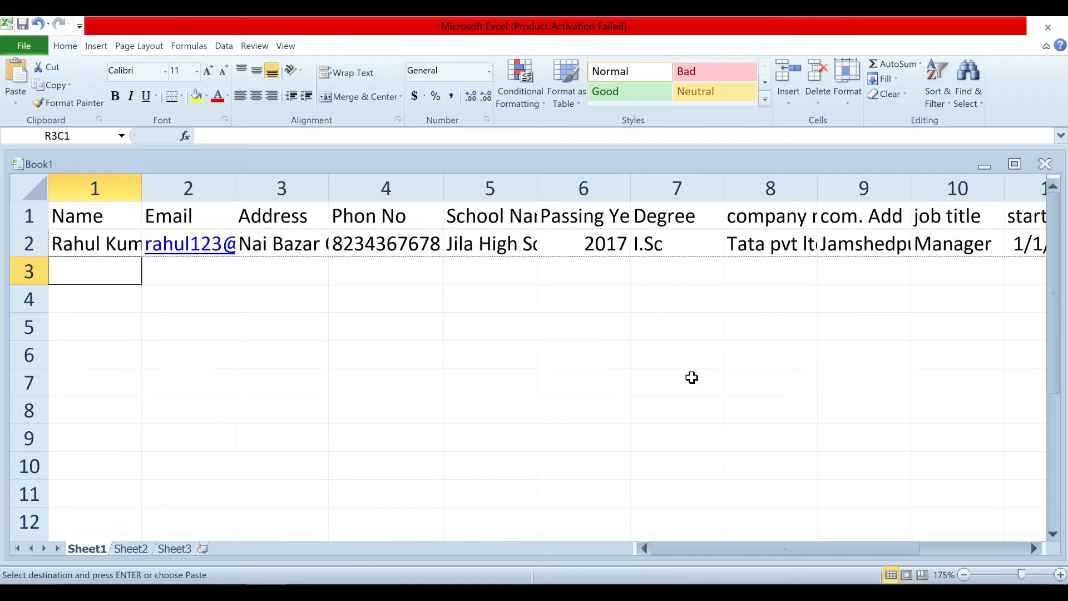
{"action": "key", "text": "ctrl+v"}
{"action": "key", "text": "Down"}
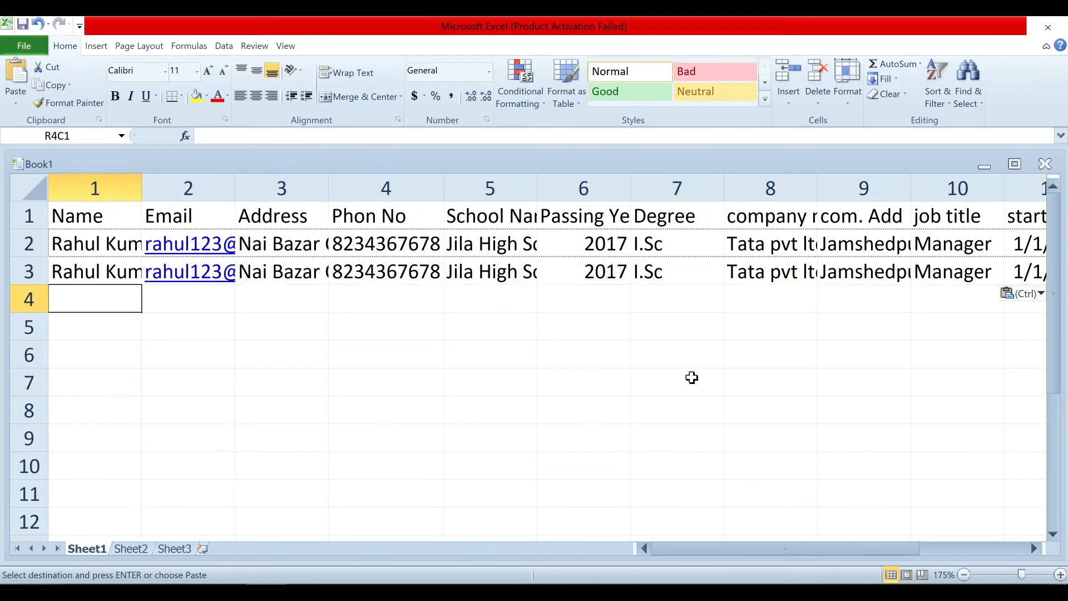
{"action": "key", "text": "ctrl+v"}
{"action": "key", "text": "Down"}
{"action": "key", "text": "ctrl+v"}
{"action": "key", "text": "Down"}
{"action": "key", "text": "ctrl+v"}
{"action": "key", "text": "Up"}
{"action": "key", "text": "Up"}
{"action": "key", "text": "Up"}
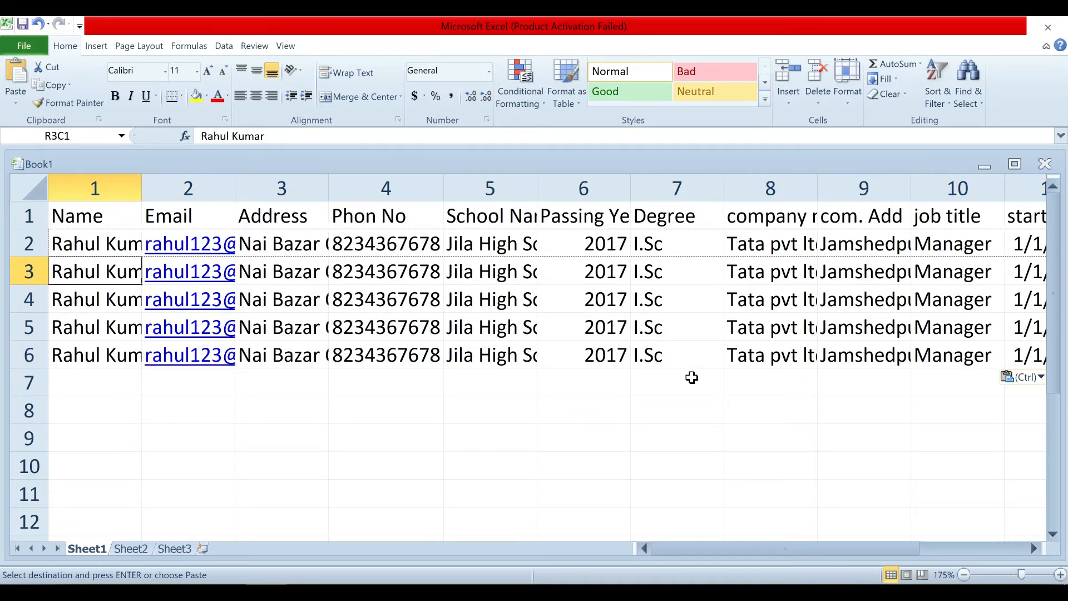
Replace row 3's copied name, e-mail and address with a different person's details.
{"action": "type", "text": "Deepak"}
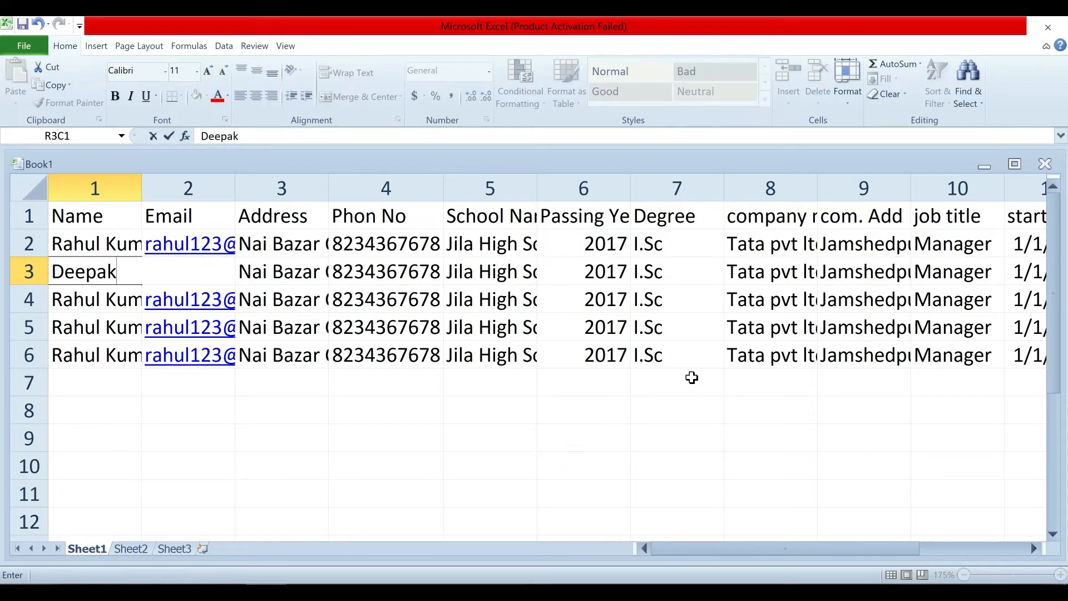
{"action": "key", "text": "Tab"}
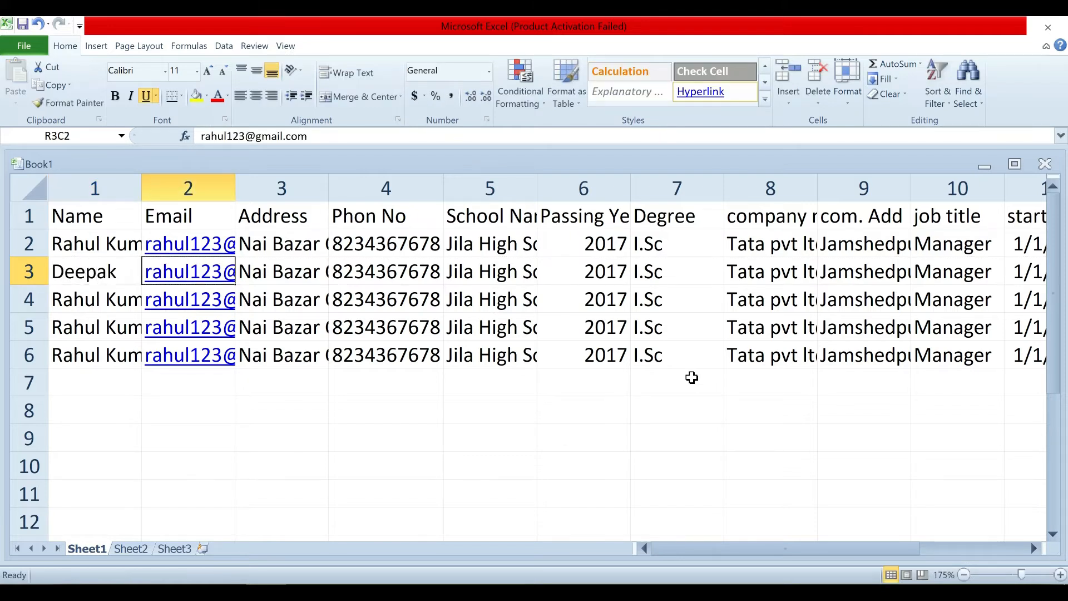
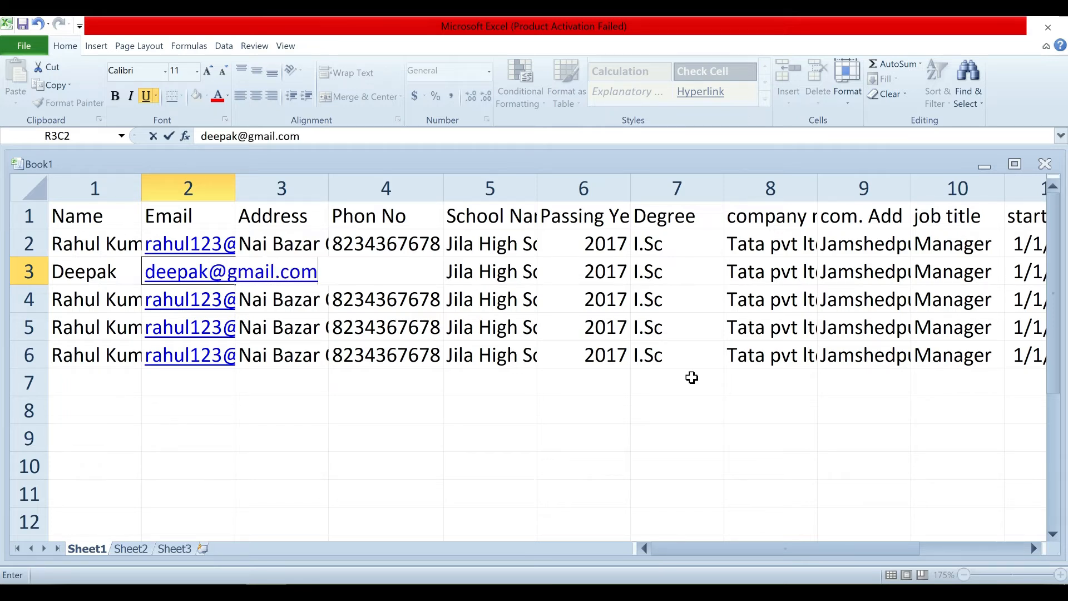
{"action": "key", "text": "Tab"}
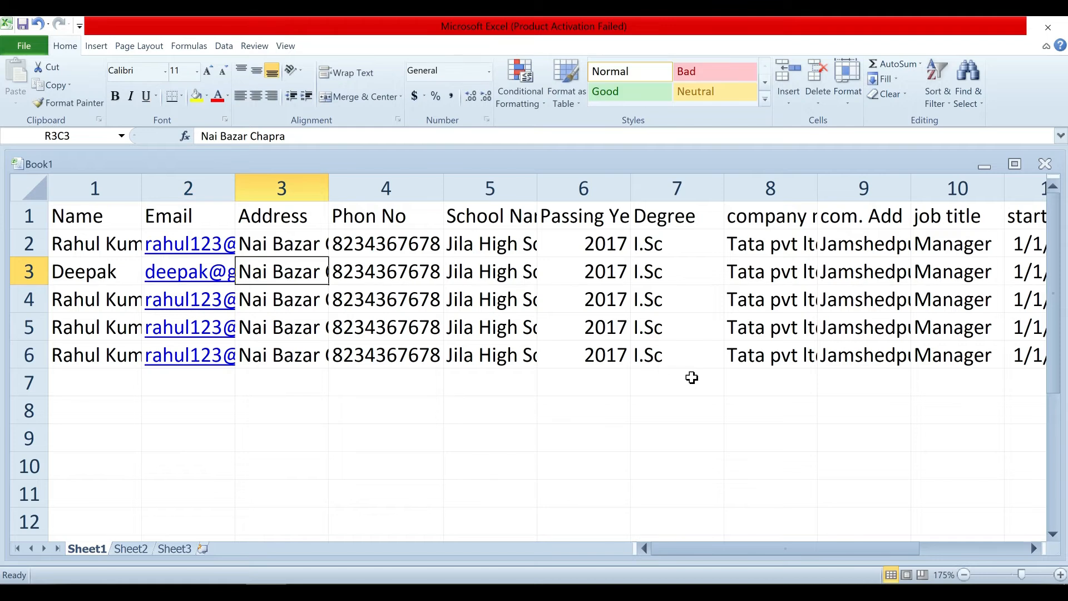
{"action": "type", "text": "Gudari"}
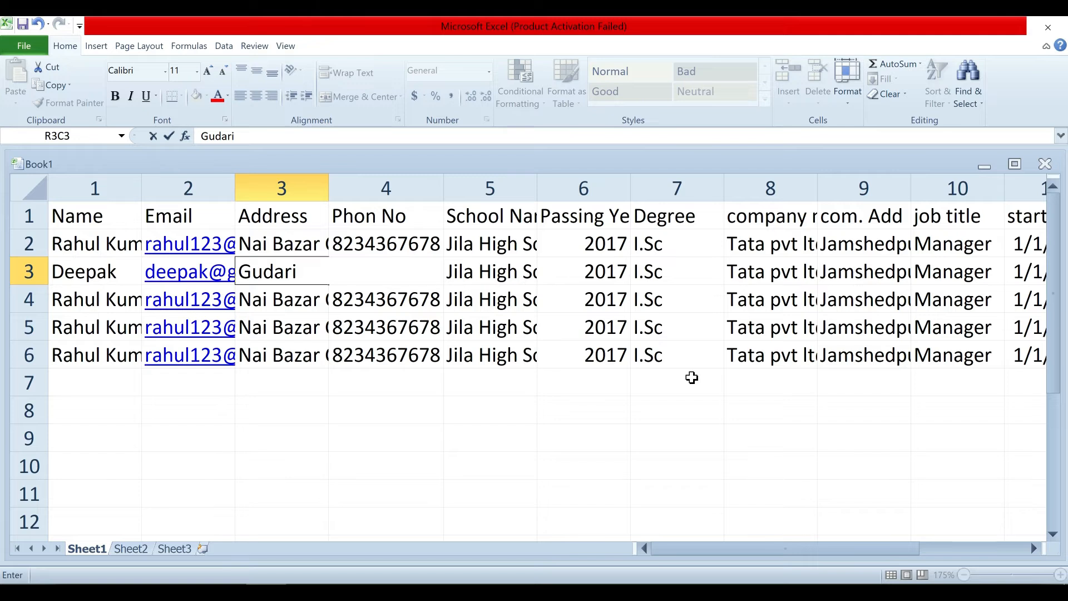
{"action": "key", "text": "Return"}
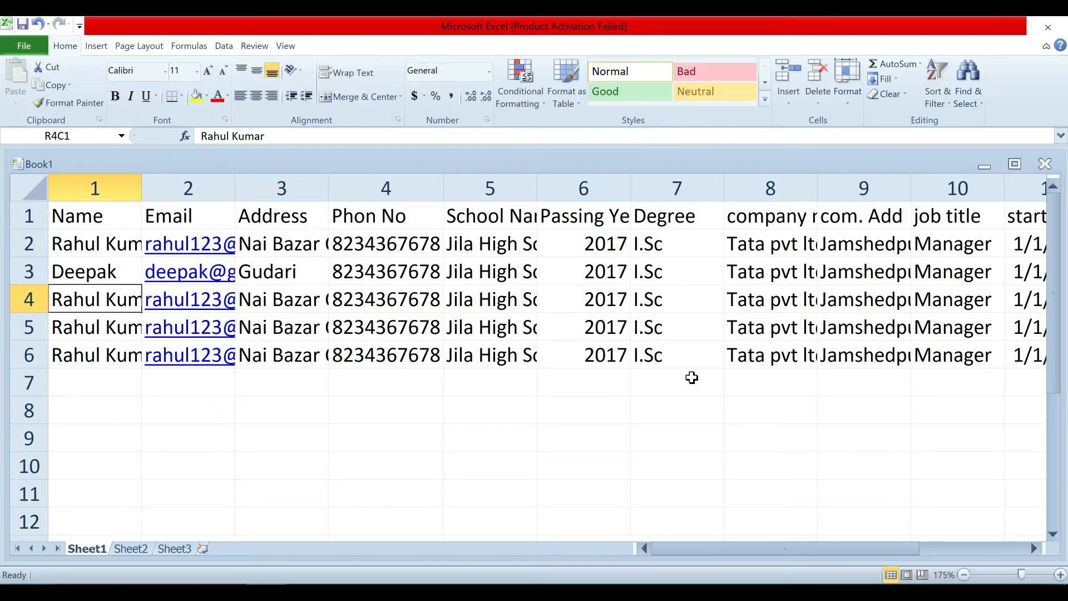
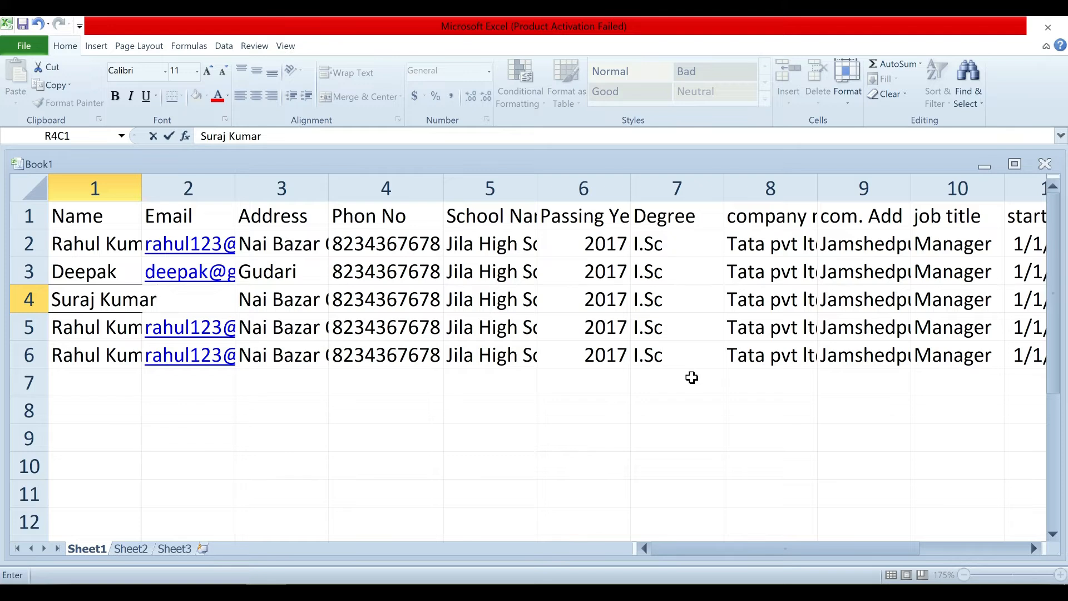
Give row 4 a different person's name, e-mail address and home address.
{"action": "key", "text": "Tab"}
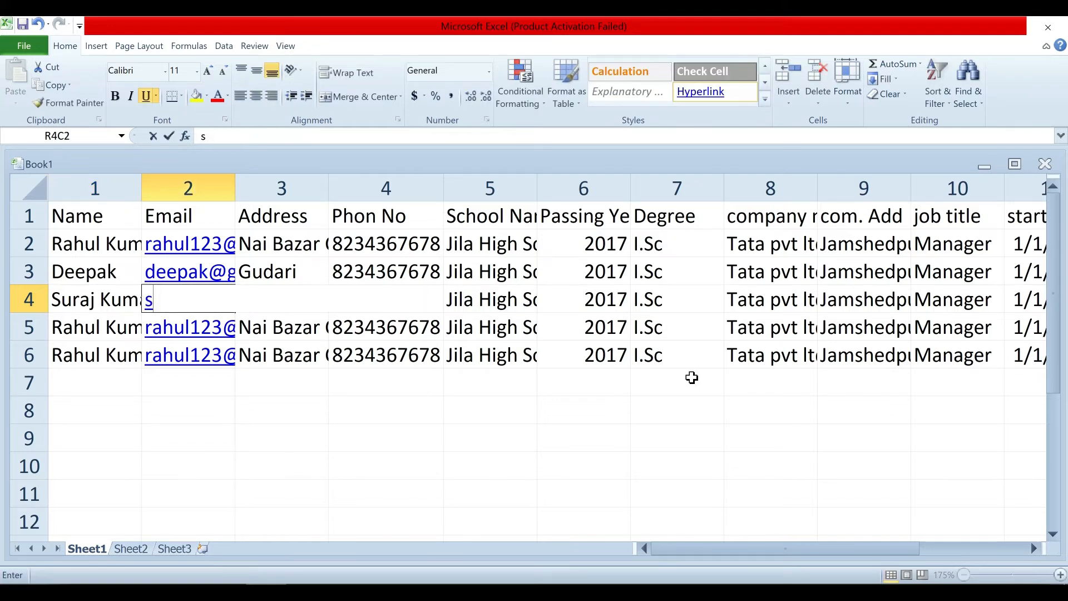
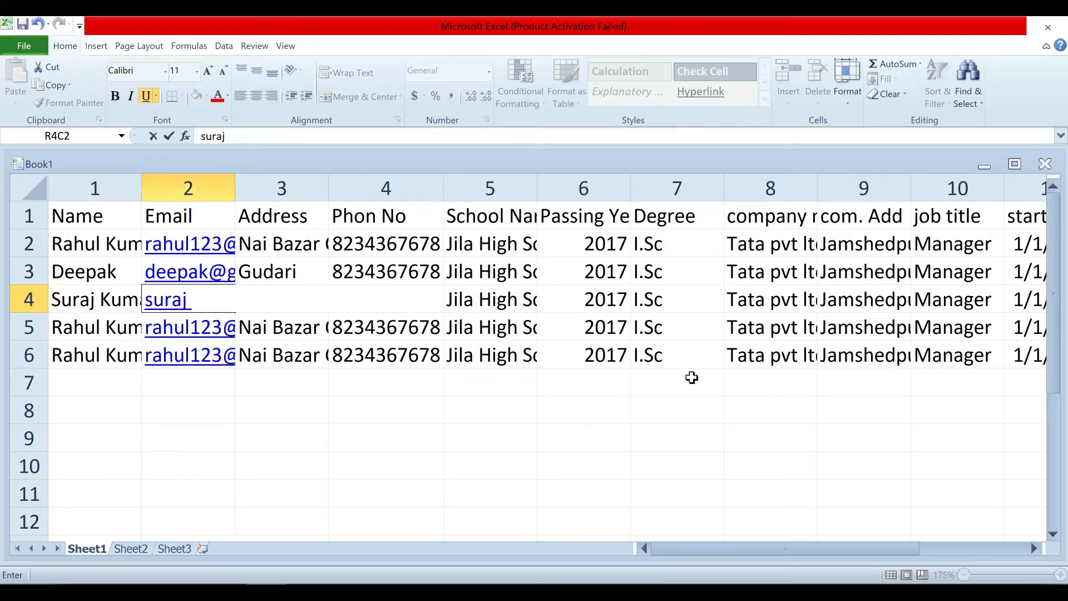
{"action": "key", "text": "Tab"}
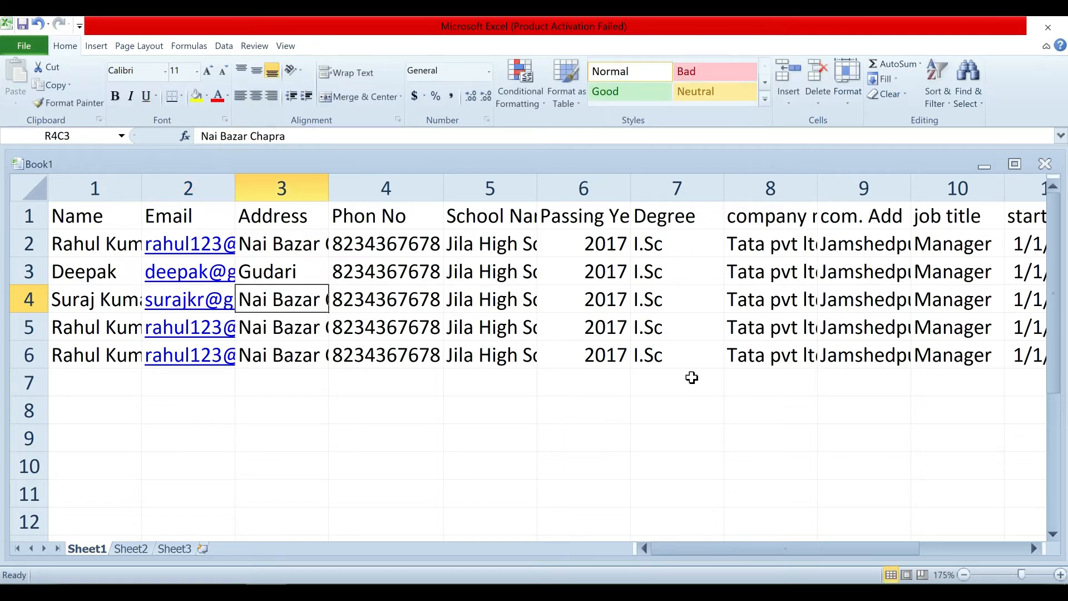
{"action": "type", "text": "Sal"}
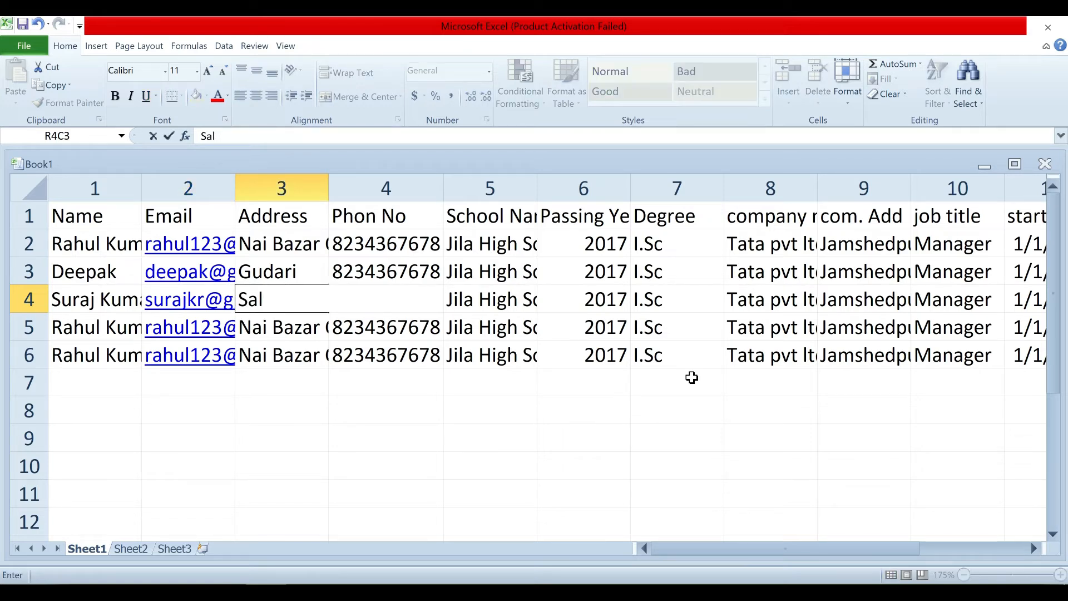
{"action": "type", "text": "empur"}
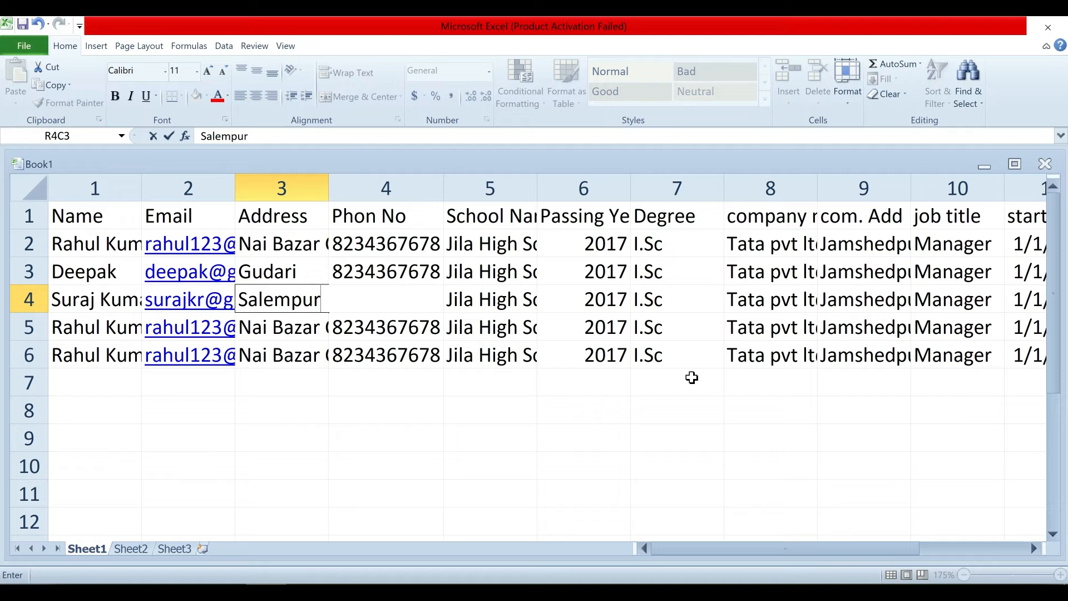
{"action": "key", "text": "Return"}
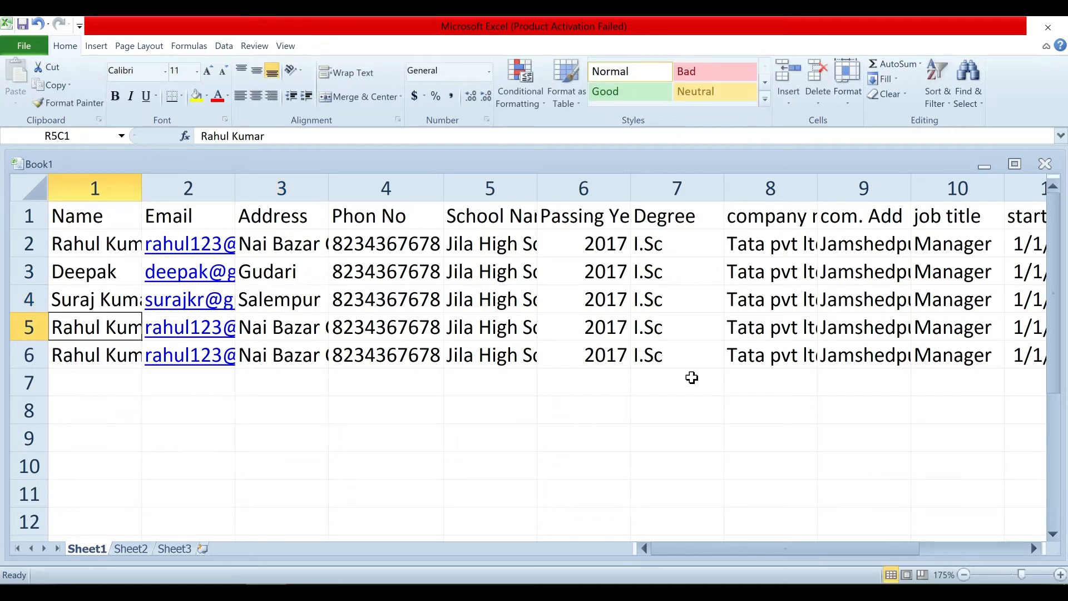
Put new person names in rows 5 and 6 and check the row 3–4 addresses.
{"action": "type", "text": "Mohan"}
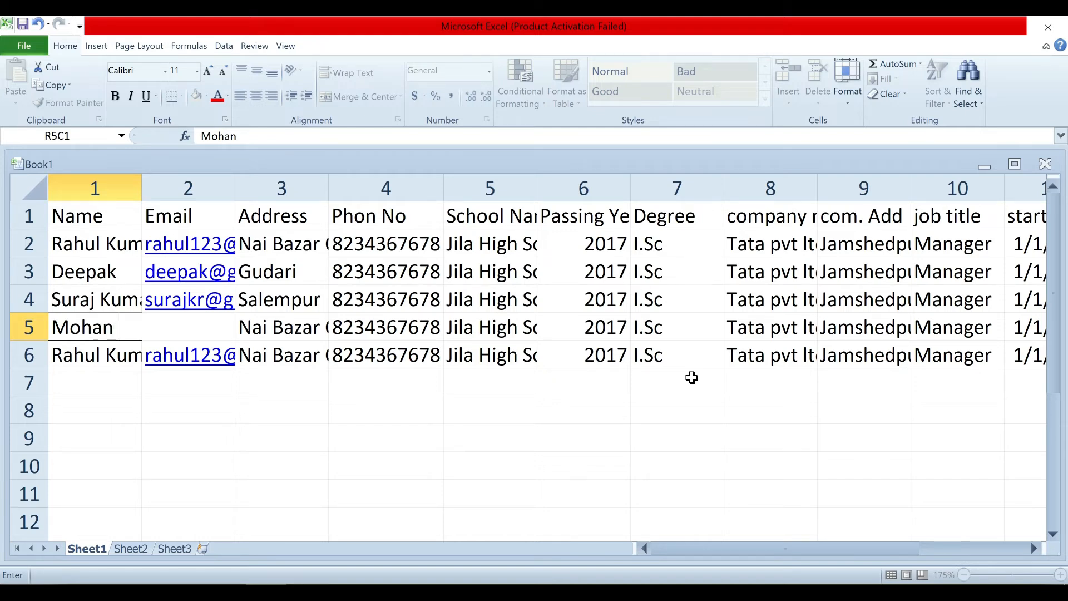
{"action": "key", "text": "Return"}
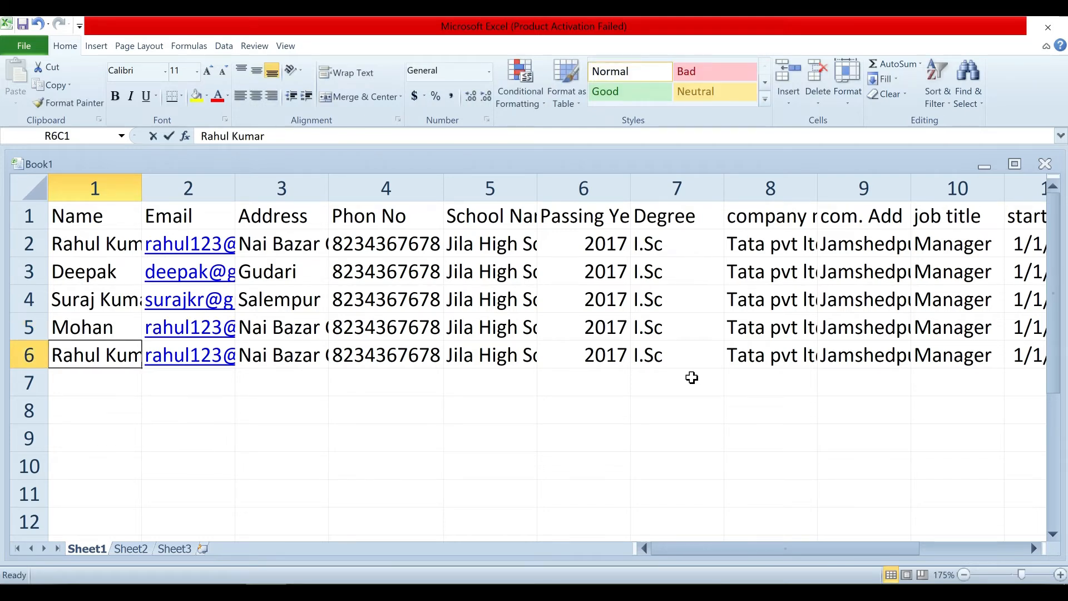
{"action": "type", "text": "Aakash"}
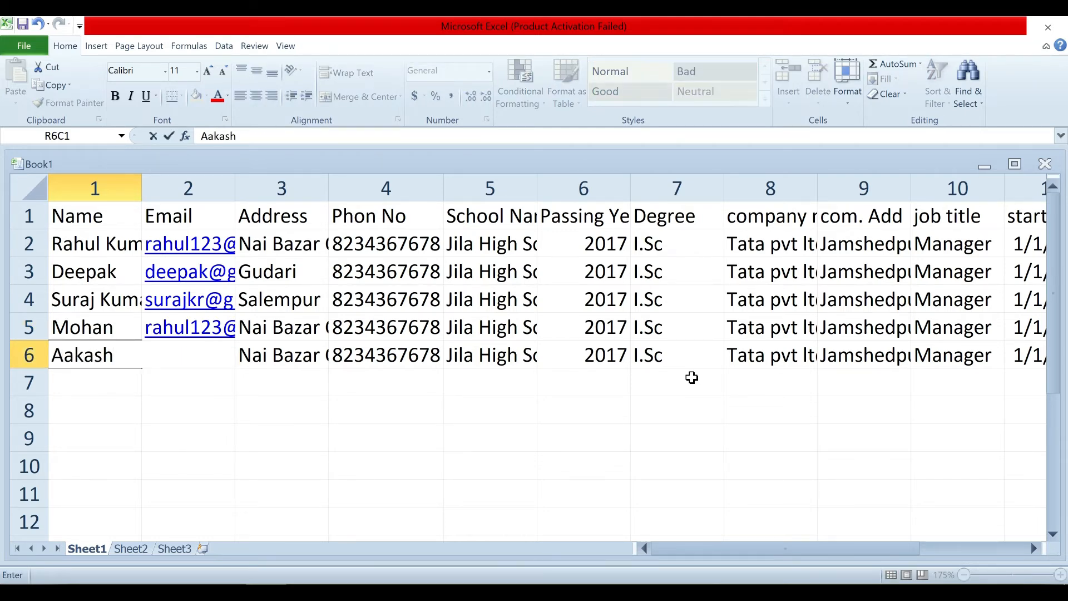
{"action": "left_click", "coordinate": [428, 383]}
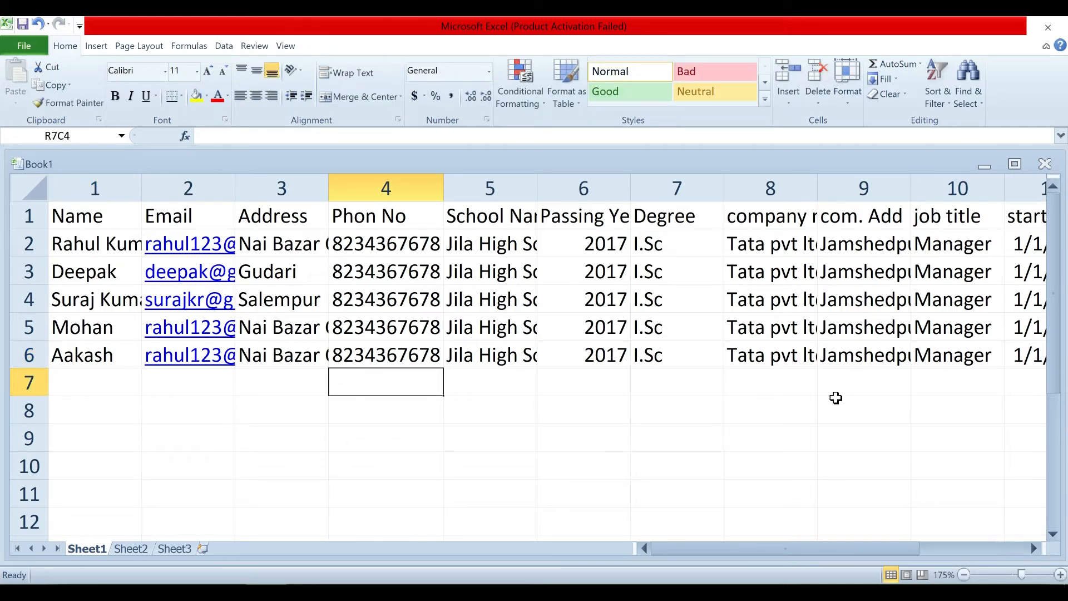
{"action": "left_click", "coordinate": [270, 273]}
{"action": "left_click", "coordinate": [295, 306]}
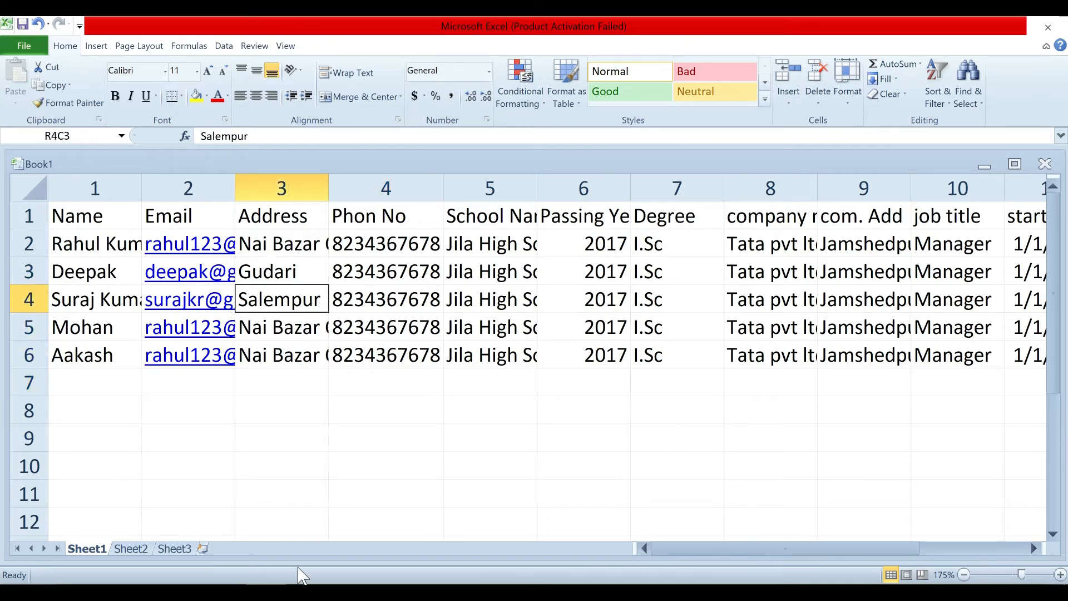
{"action": "left_click", "coordinate": [294, 591]}
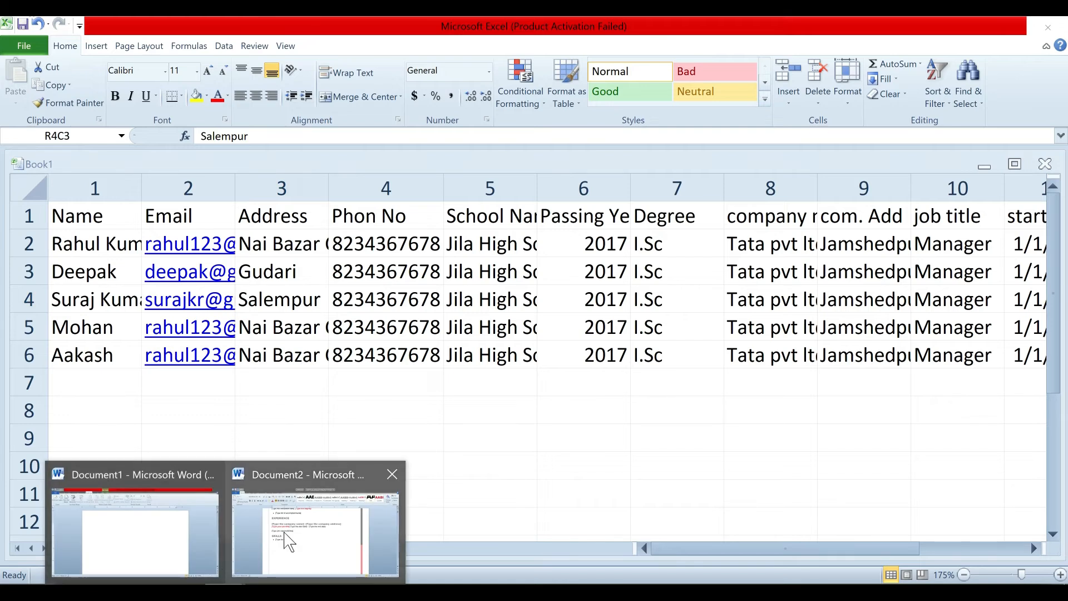
Bring the Word resume forward and browse the sample templates under File > New.
{"action": "left_click", "coordinate": [287, 535]}
{"action": "scroll", "coordinate": [127, 219], "scroll_direction": "up", "scroll_amount": 10}
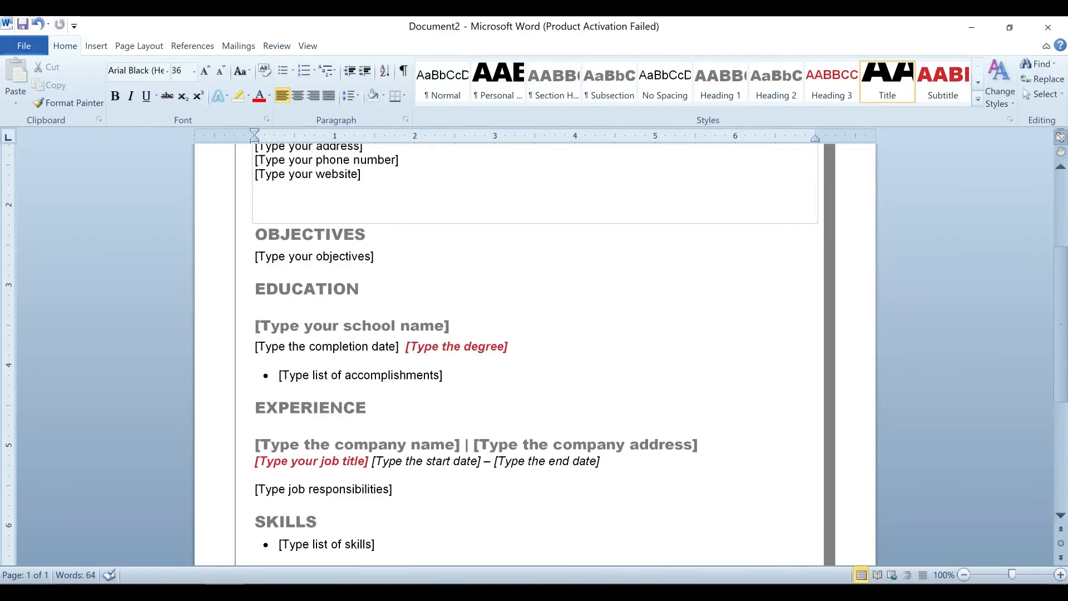
{"action": "left_click", "coordinate": [24, 46]}
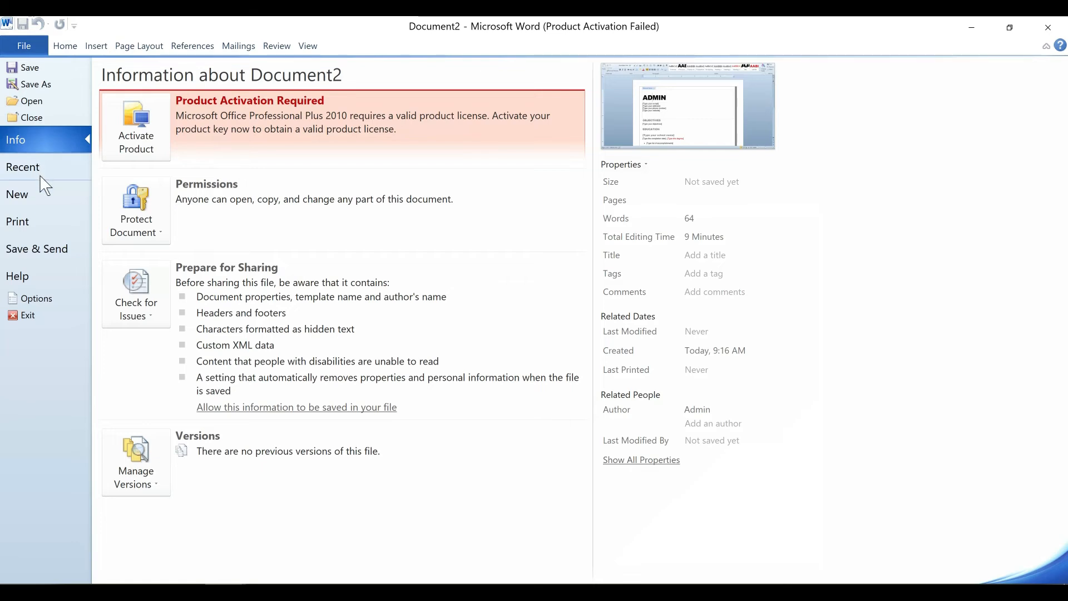
{"action": "left_click", "coordinate": [35, 201]}
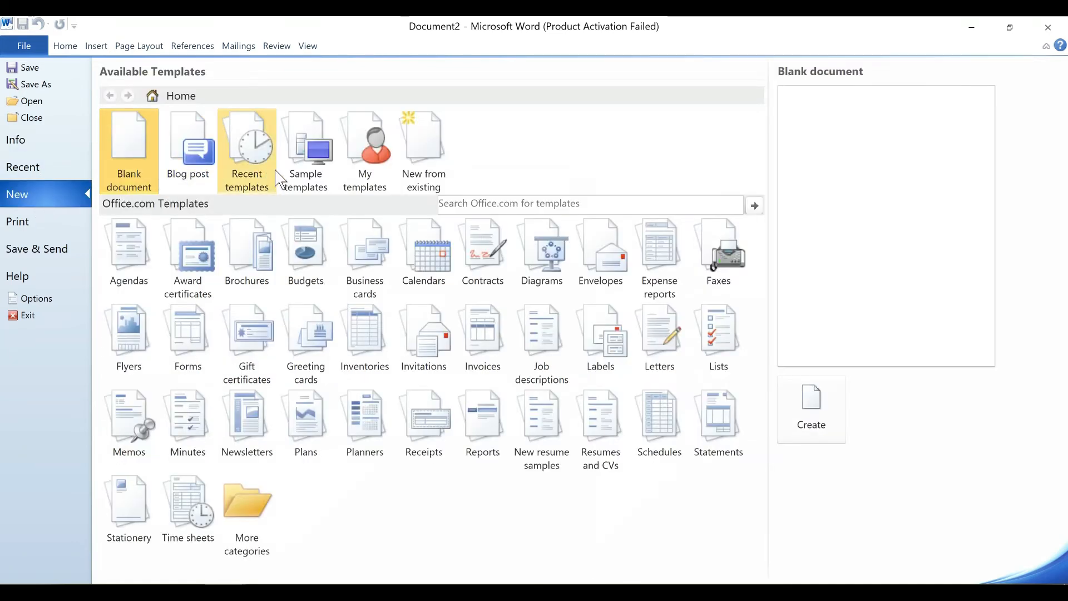
{"action": "left_click", "coordinate": [300, 179]}
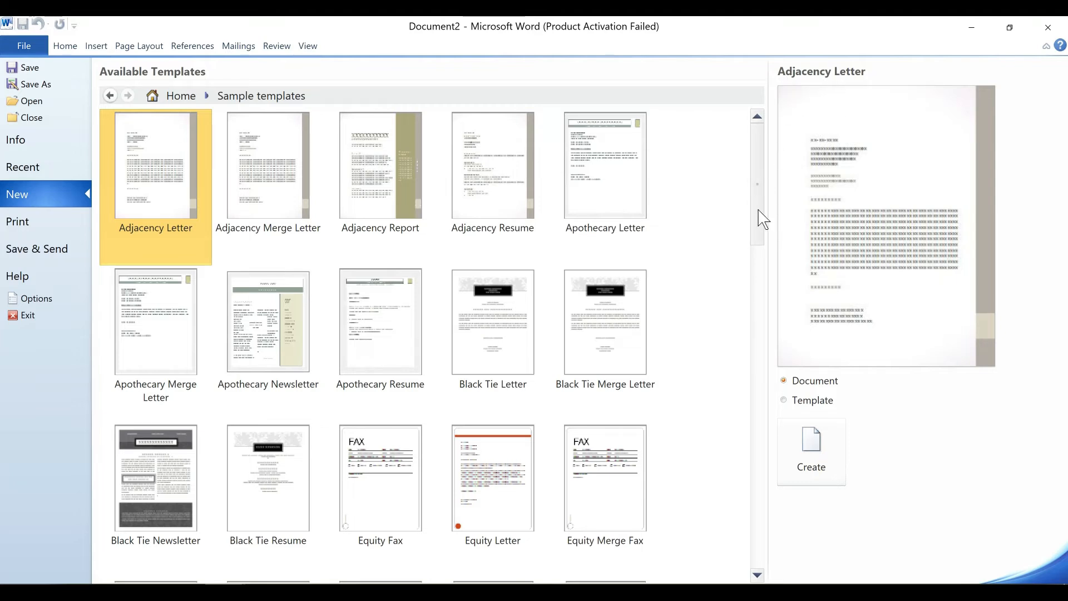
Preview the Adjacency Report, Resume and Letter templates and pick Adjacency Resume.
{"action": "left_click_drag", "start_coordinate": [759, 217], "coordinate": [760, 255]}
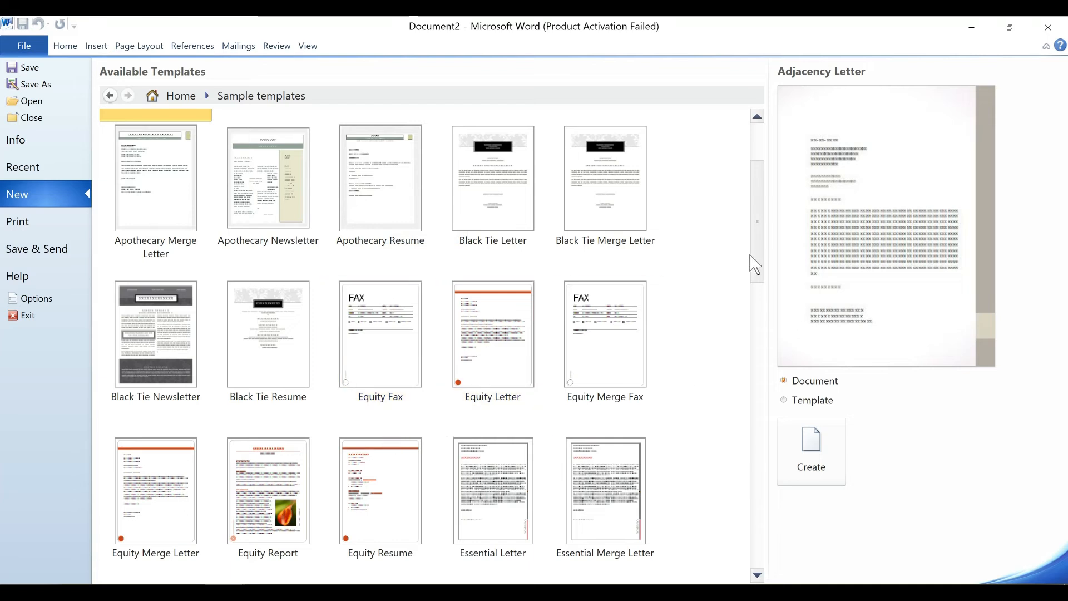
{"action": "left_click_drag", "start_coordinate": [758, 255], "coordinate": [624, 207]}
{"action": "left_click", "coordinate": [385, 202]}
{"action": "left_click", "coordinate": [451, 201]}
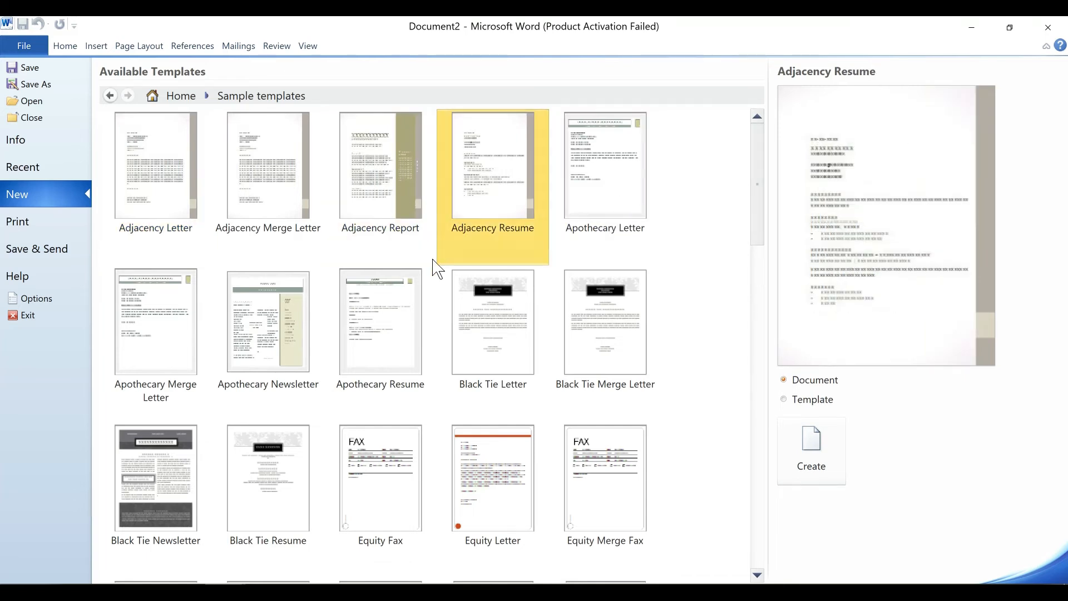
{"action": "left_click", "coordinate": [329, 171]}
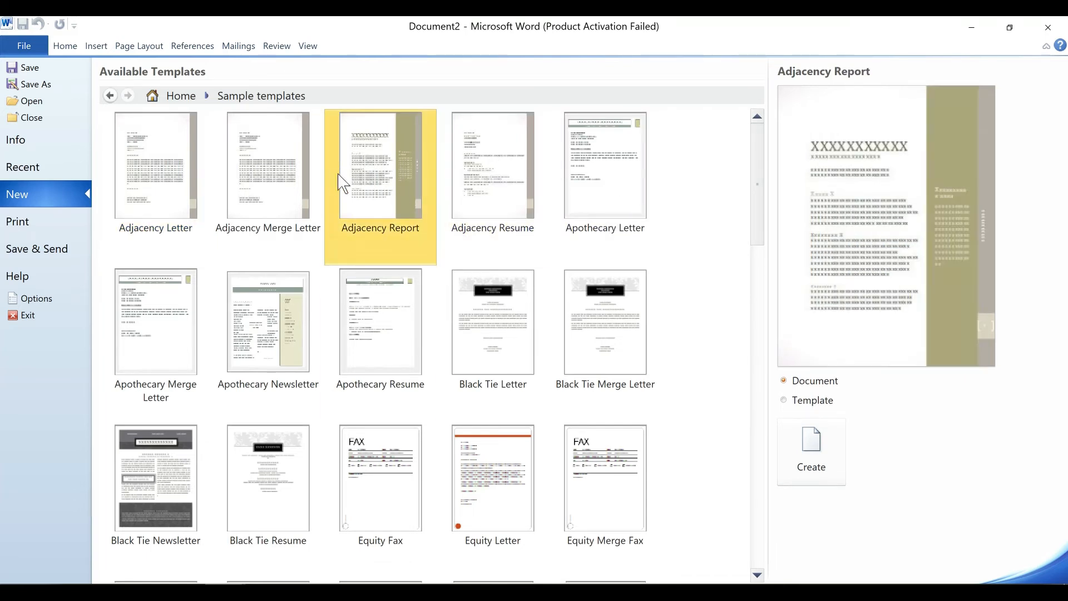
{"action": "left_click", "coordinate": [167, 177]}
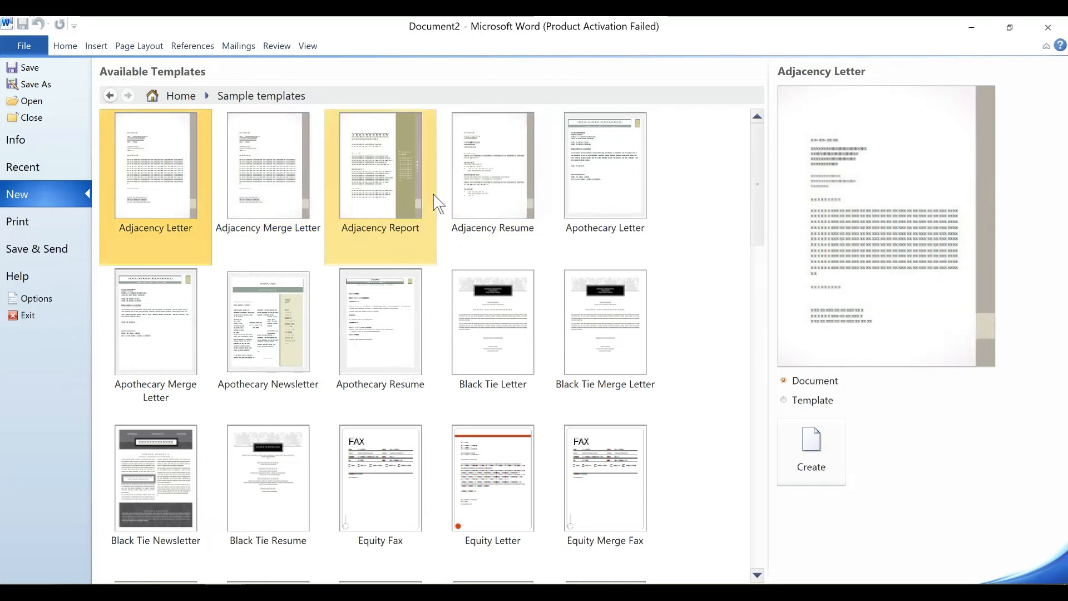
{"action": "left_click", "coordinate": [488, 196]}
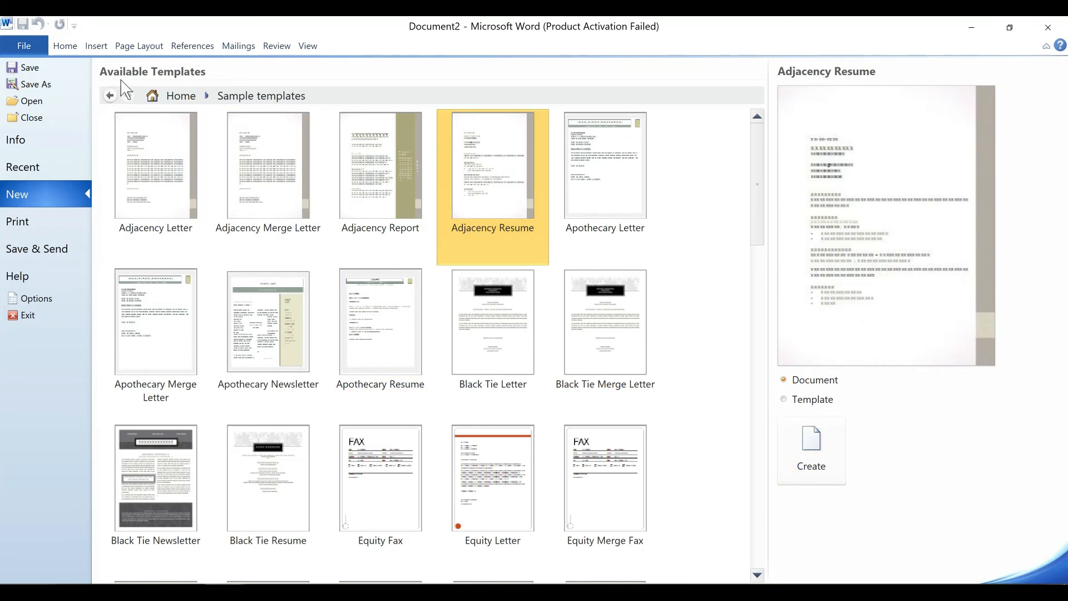
Return from the file view to the resume, then switch to the applicant workbook.
{"action": "left_click", "coordinate": [65, 46]}
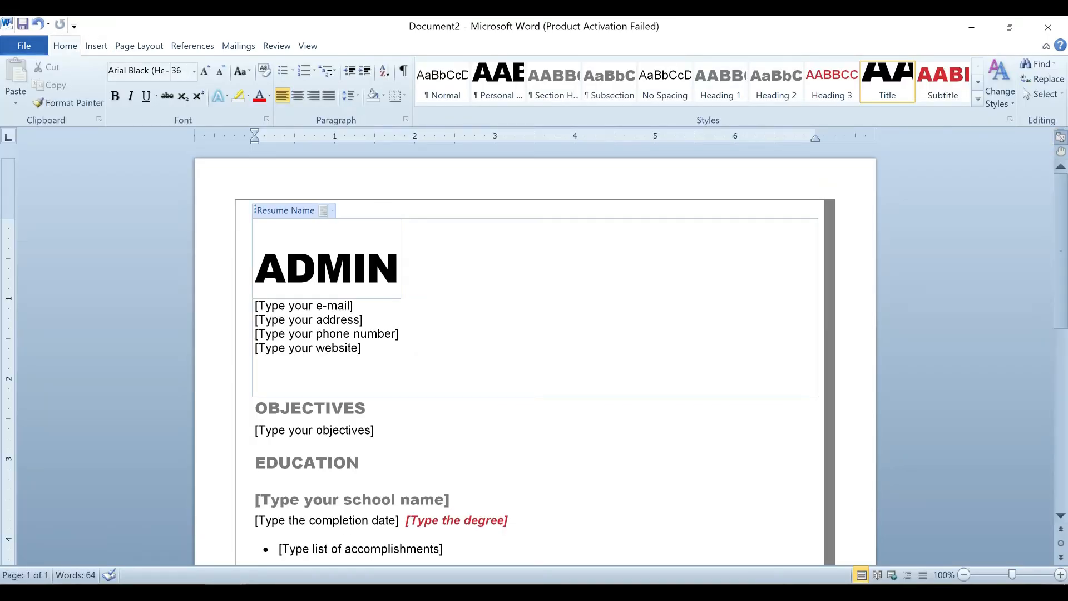
{"action": "scroll", "coordinate": [361, 423], "scroll_direction": "down", "scroll_amount": 3}
{"action": "scroll", "coordinate": [361, 428], "scroll_direction": "up", "scroll_amount": 3}
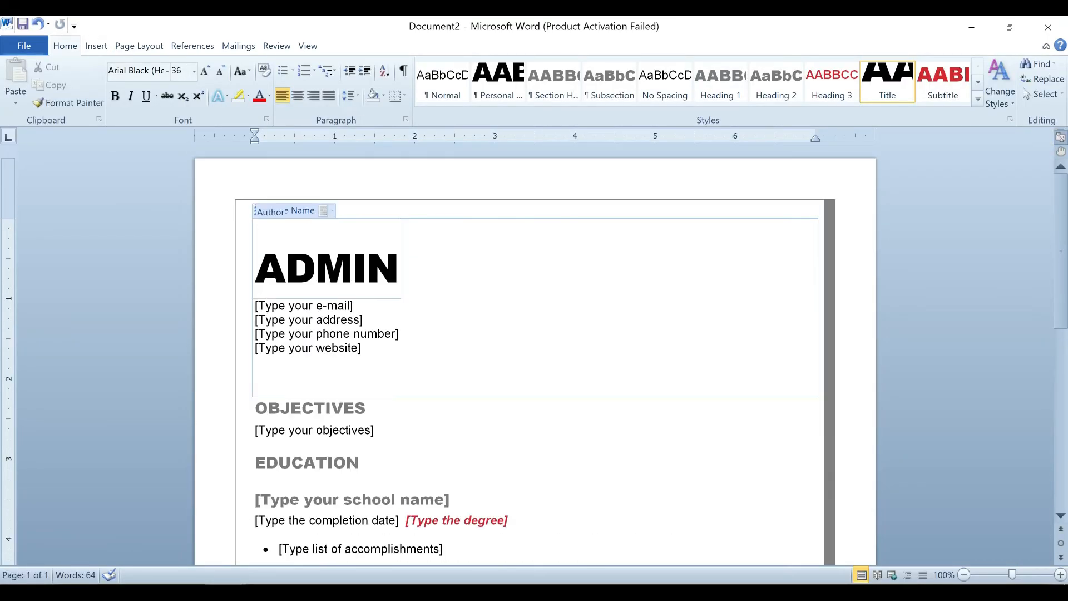
{"action": "left_click", "coordinate": [224, 584]}
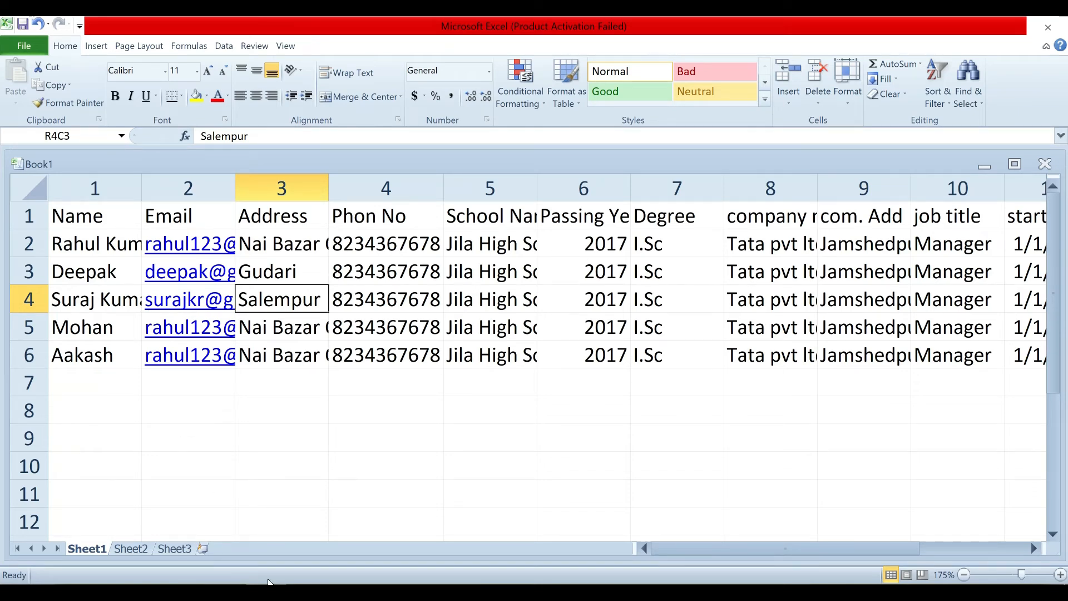
Bring the resume back and select the ADMIN name and e-mail placeholders in the header.
{"action": "mouse_move", "coordinate": [201, 581]}
{"action": "left_click", "coordinate": [312, 534]}
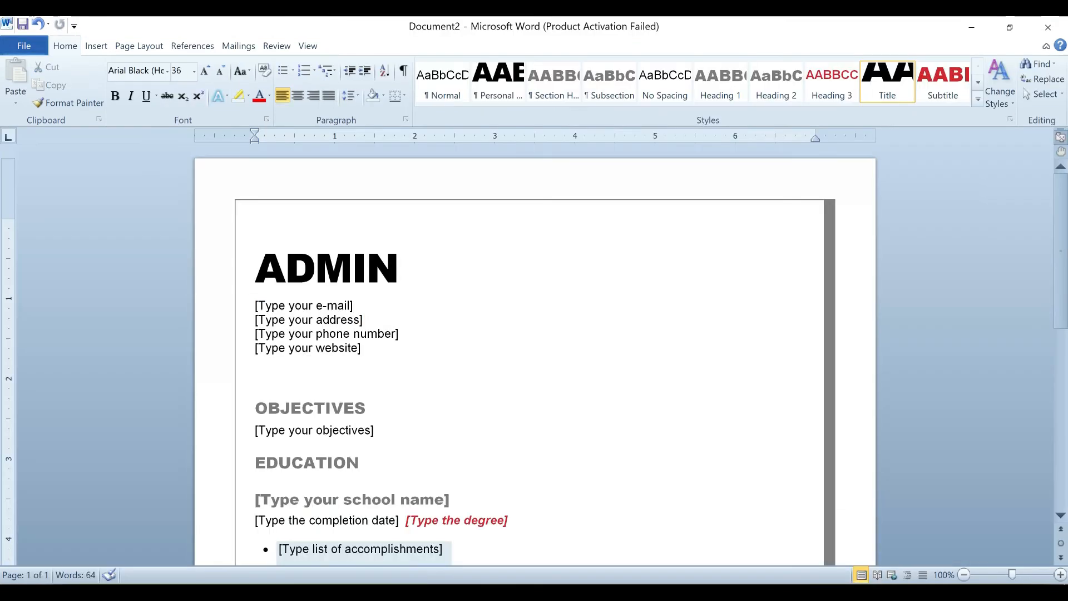
{"action": "left_click_drag", "start_coordinate": [315, 267], "coordinate": [388, 295]}
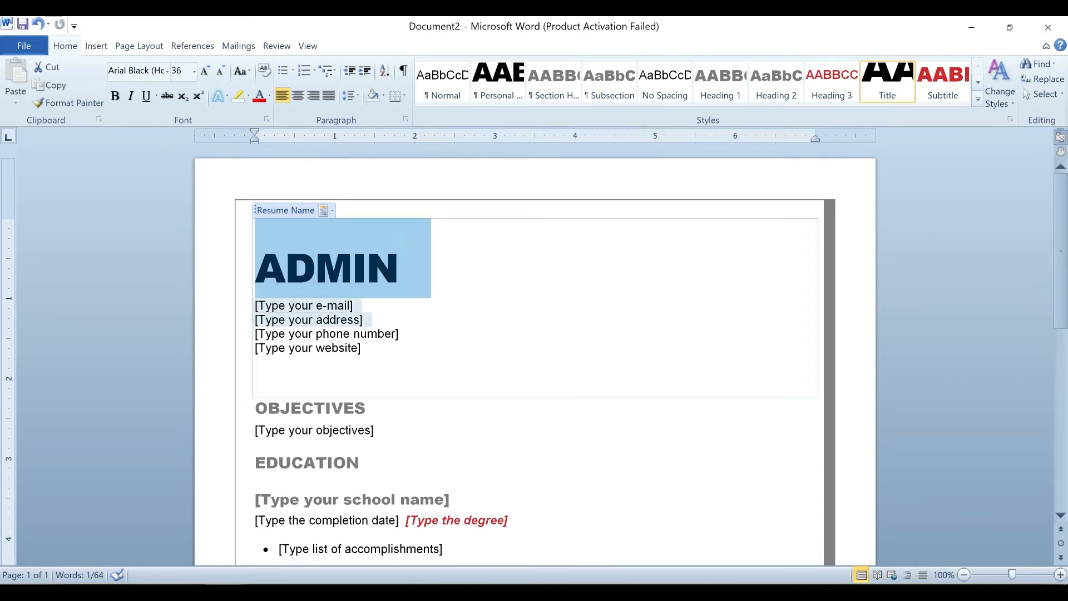
{"action": "left_click", "coordinate": [333, 306]}
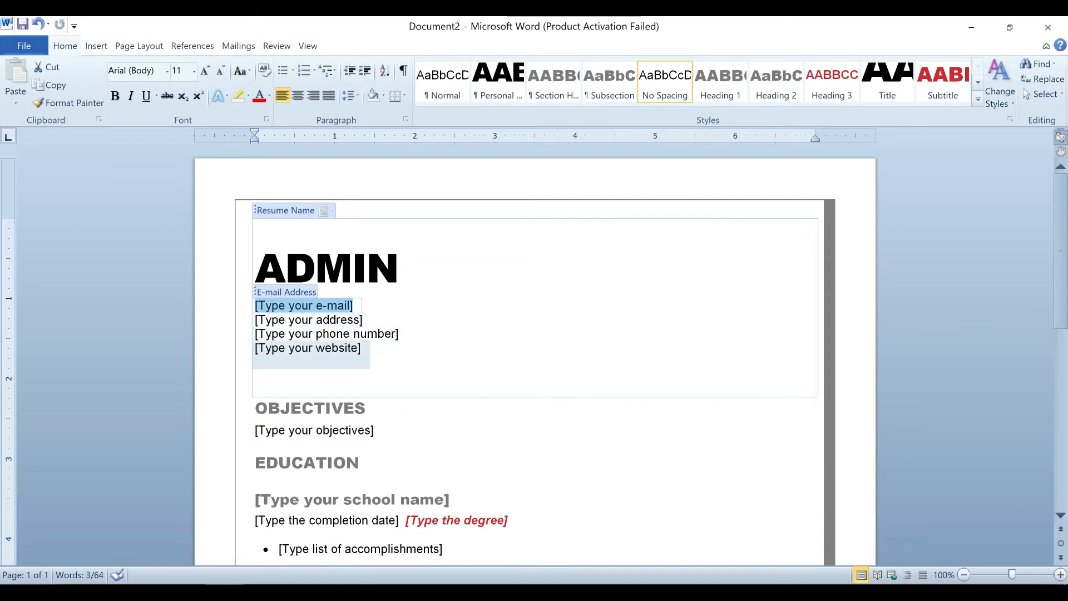
Delete the website placeholder line and replace the objectives text with 'For Job Purpose'.
{"action": "scroll", "coordinate": [312, 356], "scroll_direction": "down", "scroll_amount": 2}
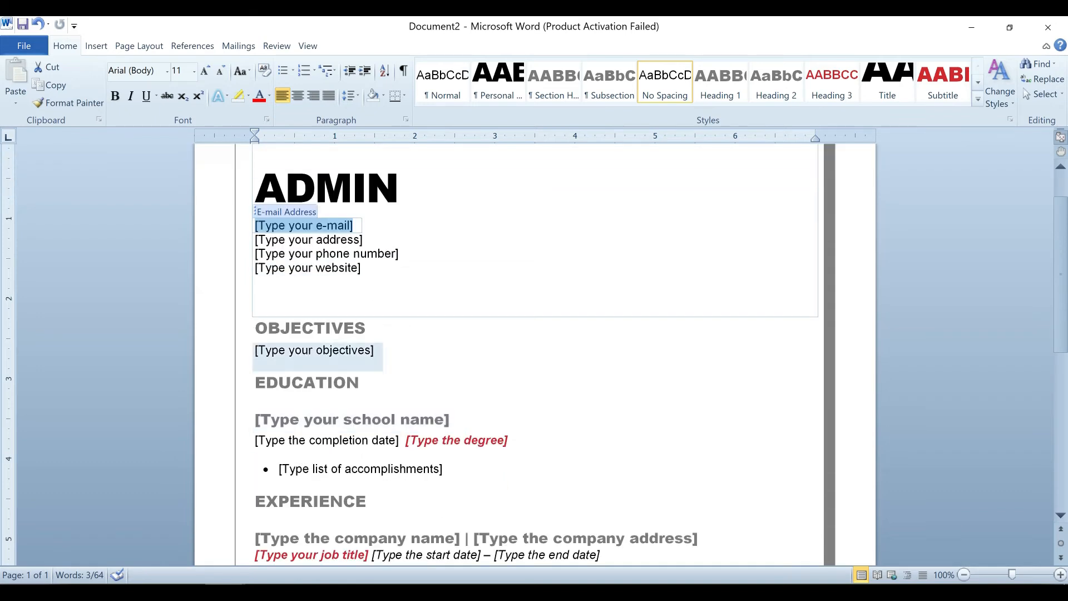
{"action": "left_click", "coordinate": [311, 272]}
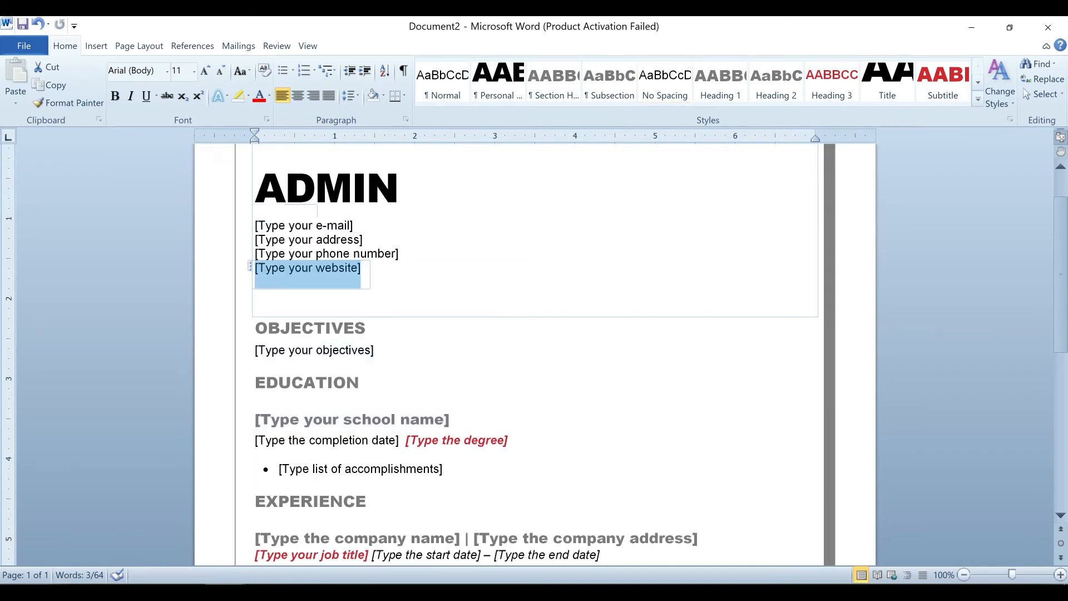
{"action": "key", "text": "Delete"}
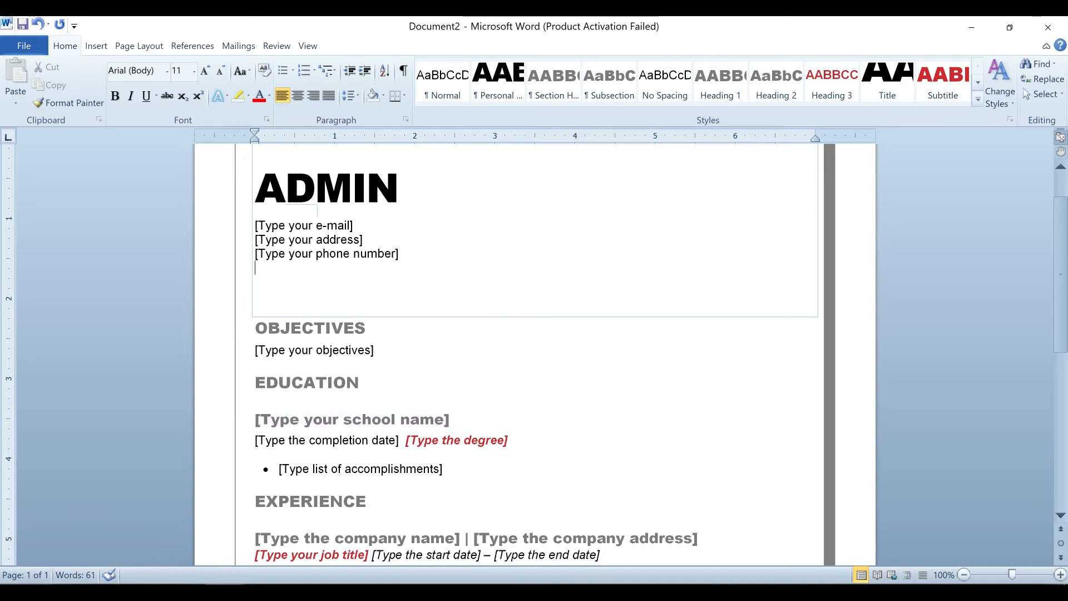
{"action": "left_click", "coordinate": [314, 351]}
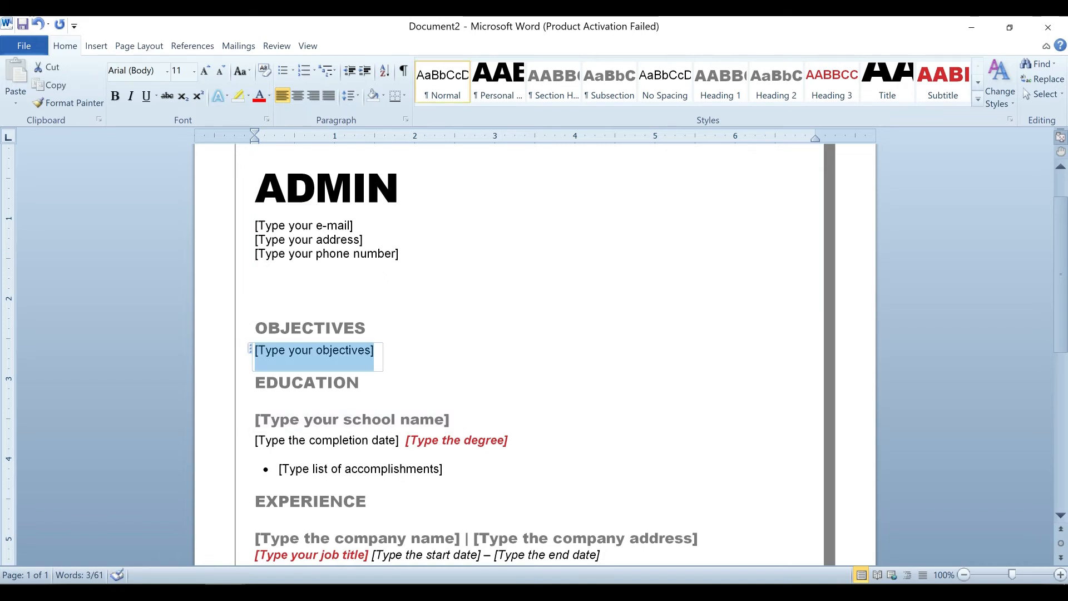
{"action": "type", "text": "For Jo"}
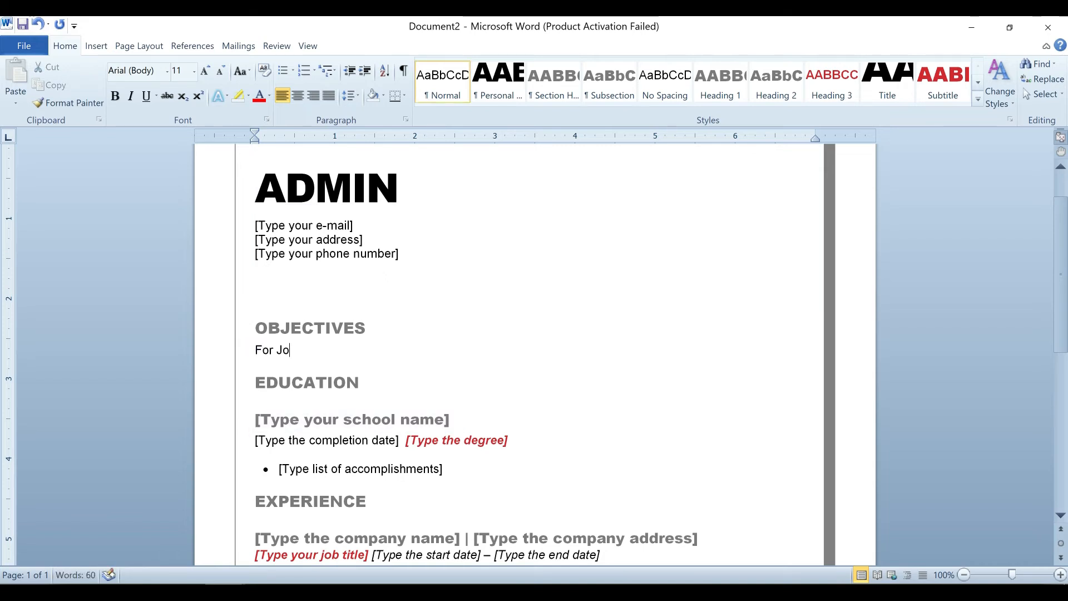
{"action": "type", "text": " b Purpose"}
{"action": "scroll", "coordinate": [529, 356], "scroll_direction": "down", "scroll_amount": 1}
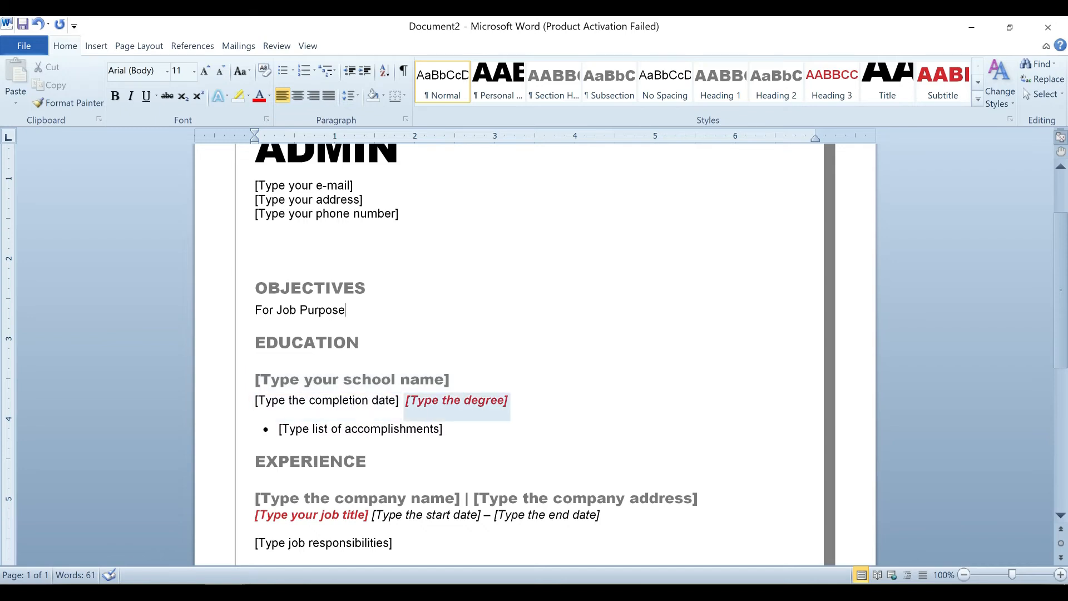
Remove the accomplishments placeholder and its bullet from the Education section.
{"action": "left_click", "coordinate": [360, 428]}
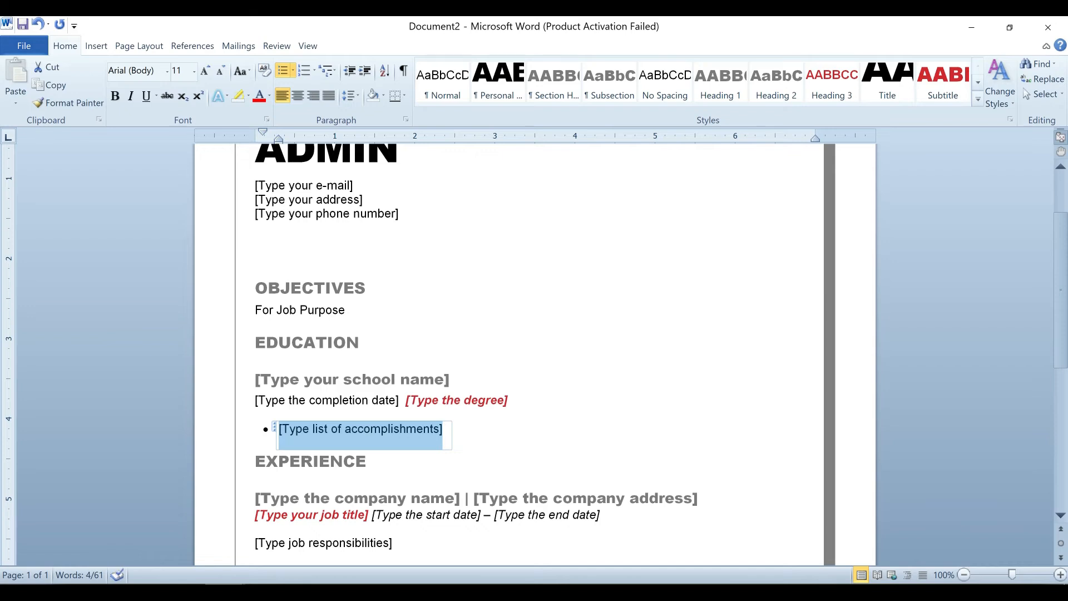
{"action": "key", "text": "BackSpace"}
{"action": "key", "text": "BackSpace"}
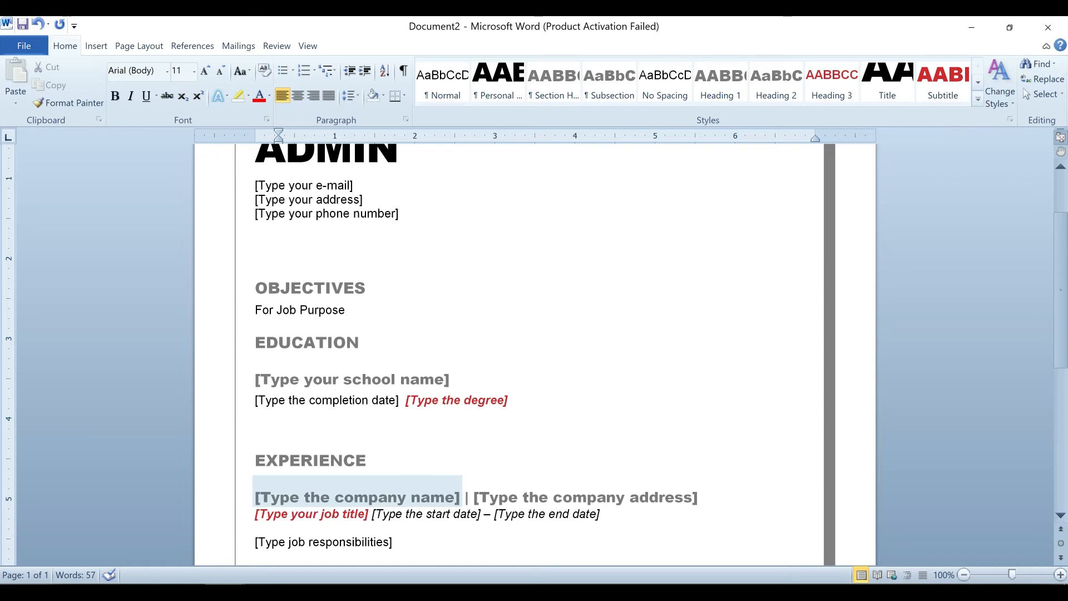
{"action": "scroll", "coordinate": [391, 309], "scroll_direction": "down", "scroll_amount": 5}
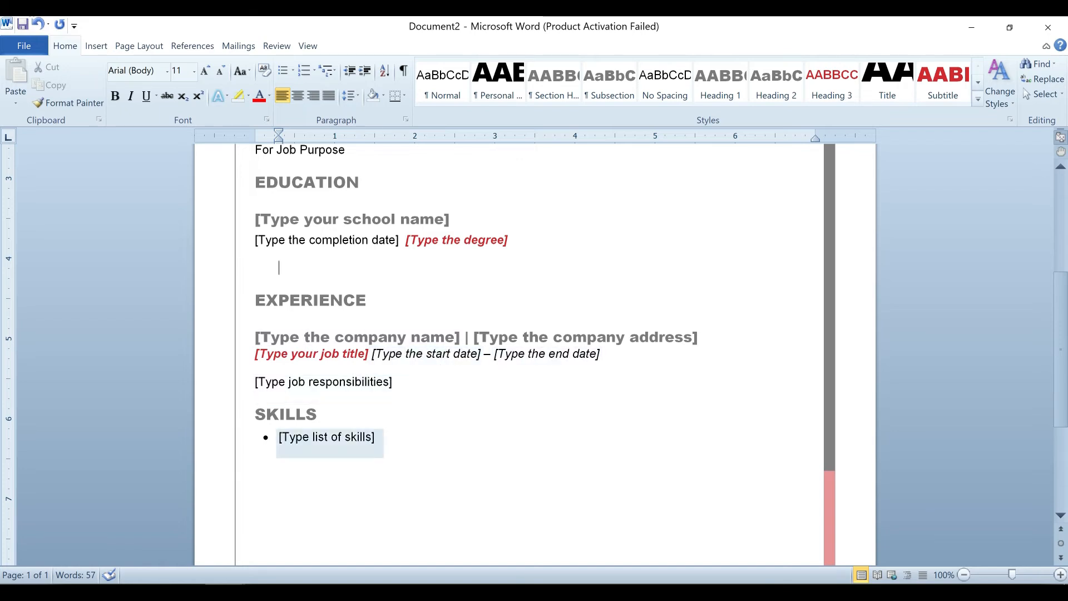
{"action": "scroll", "coordinate": [279, 490], "scroll_direction": "up", "scroll_amount": 9}
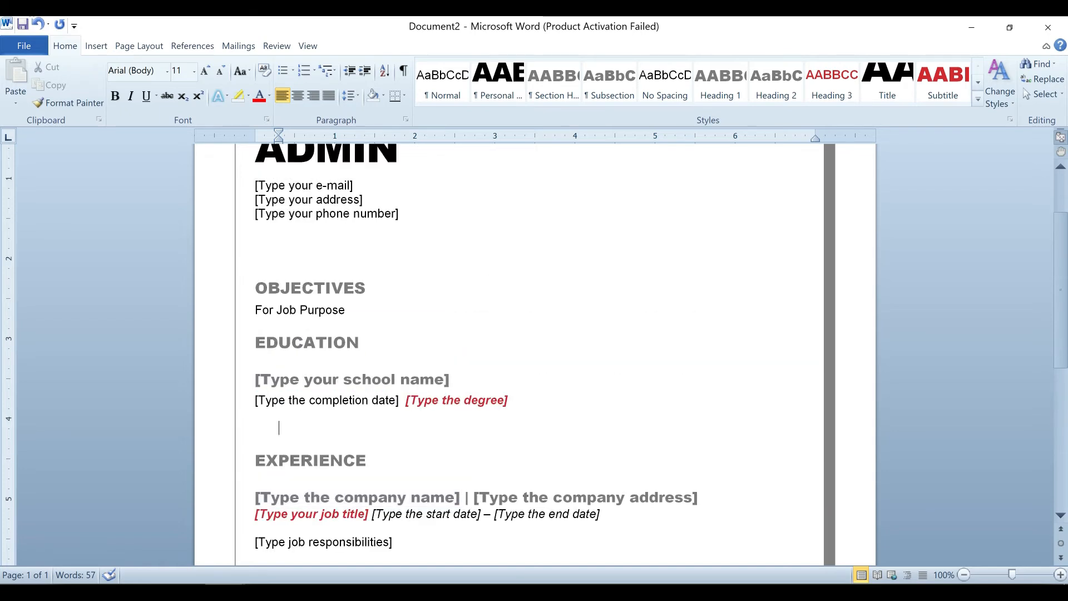
{"action": "scroll", "coordinate": [279, 490], "scroll_direction": "down", "scroll_amount": 4}
{"action": "scroll", "coordinate": [279, 489], "scroll_direction": "down", "scroll_amount": 5}
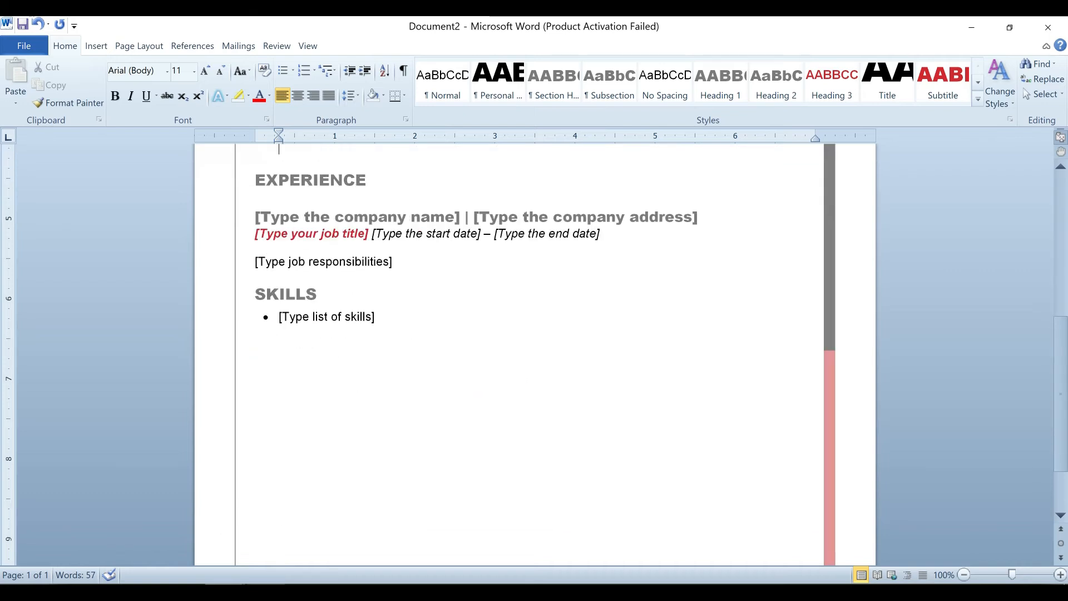
Switch to the Excel applicant workbook and clear the header-row selection.
{"action": "left_click", "coordinate": [267, 592]}
{"action": "left_click_drag", "start_coordinate": [287, 216], "coordinate": [1062, 218]}
{"action": "left_click", "coordinate": [340, 481]}
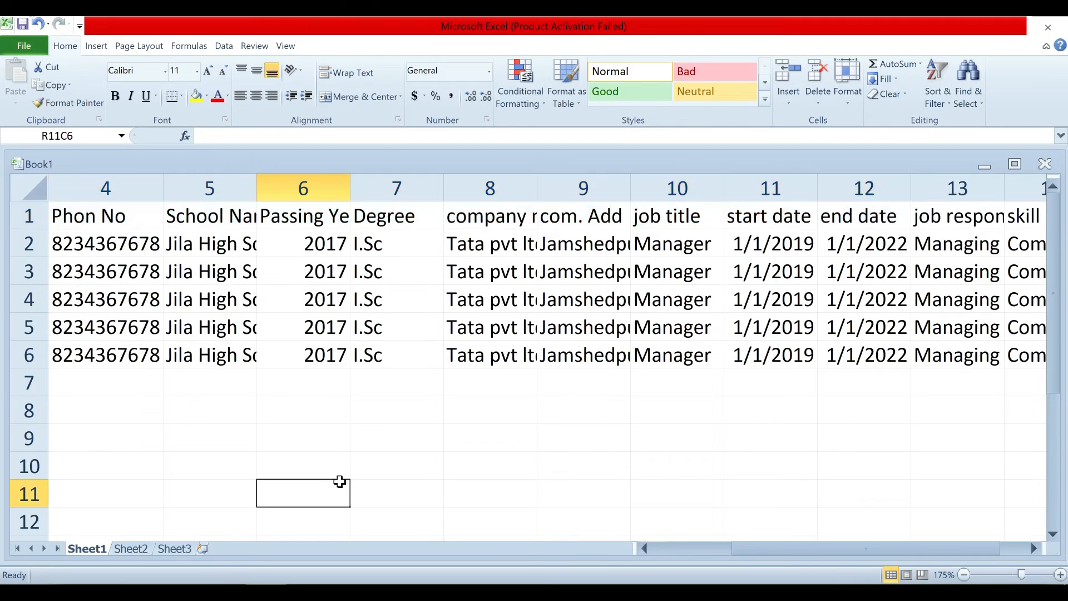
Scroll the sheet back to the first column and bring up Save As with Ctrl+S.
{"action": "left_click_drag", "start_coordinate": [762, 548], "coordinate": [653, 546]}
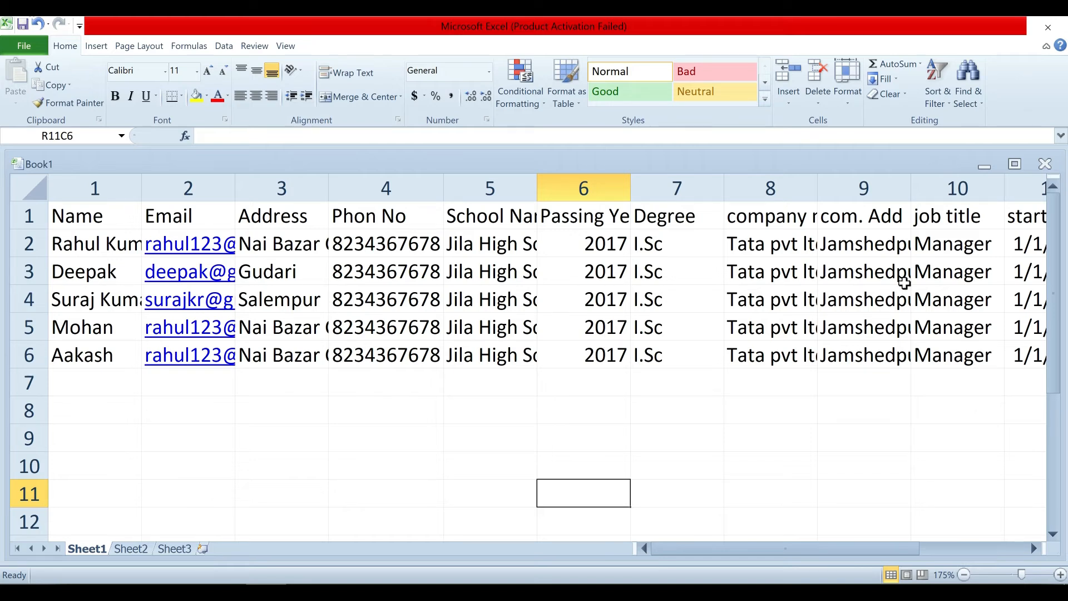
{"action": "key", "text": "ctrl+s"}
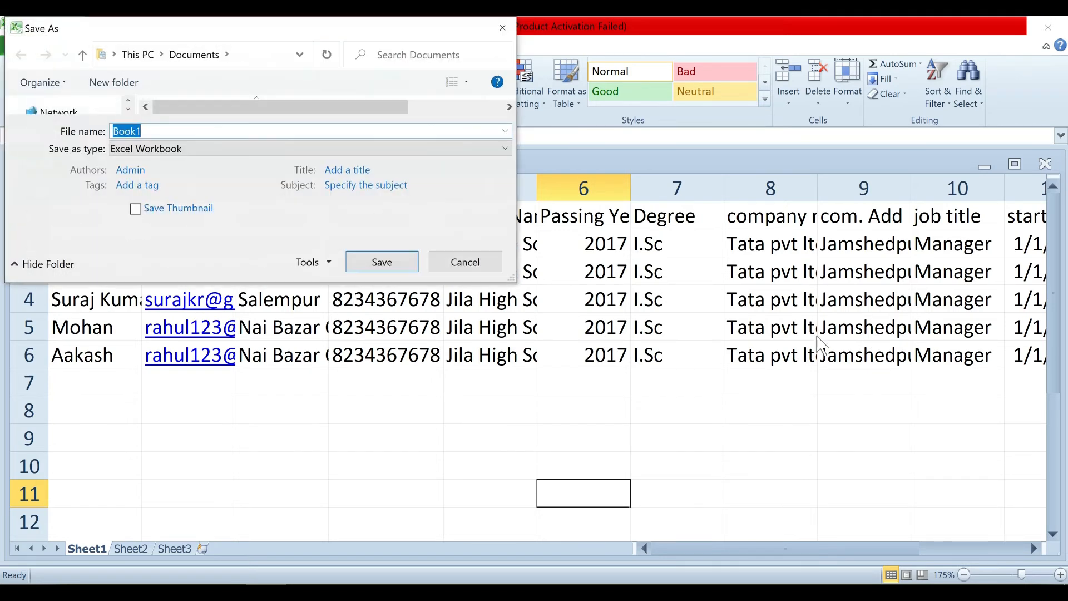
Save the workbook to the Desktop under the name datalist.
{"action": "left_click_drag", "start_coordinate": [549, 300], "coordinate": [643, 410]}
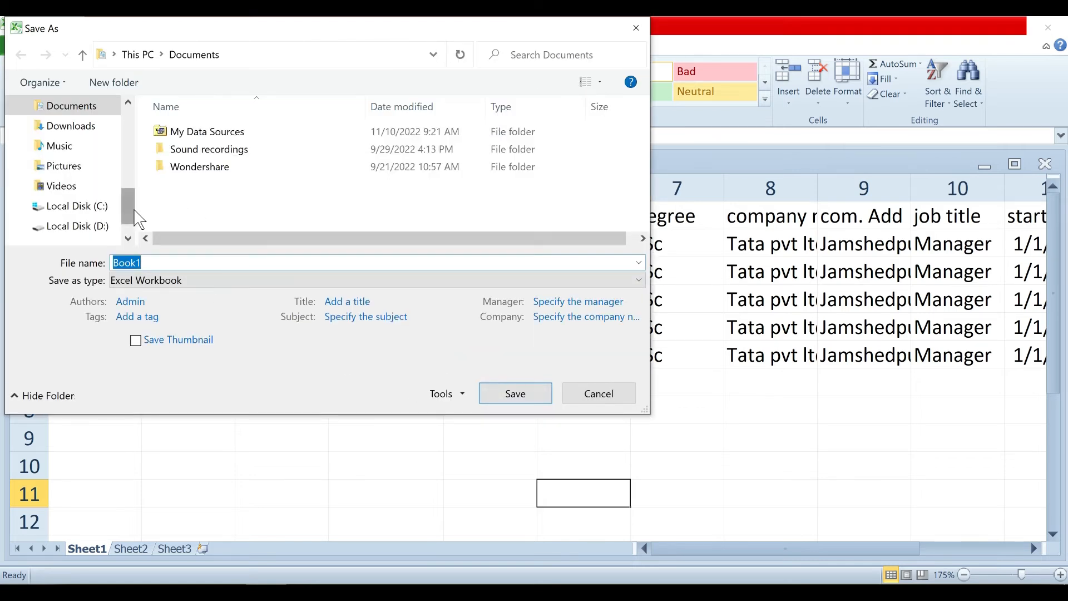
{"action": "left_click_drag", "start_coordinate": [131, 207], "coordinate": [146, 107]}
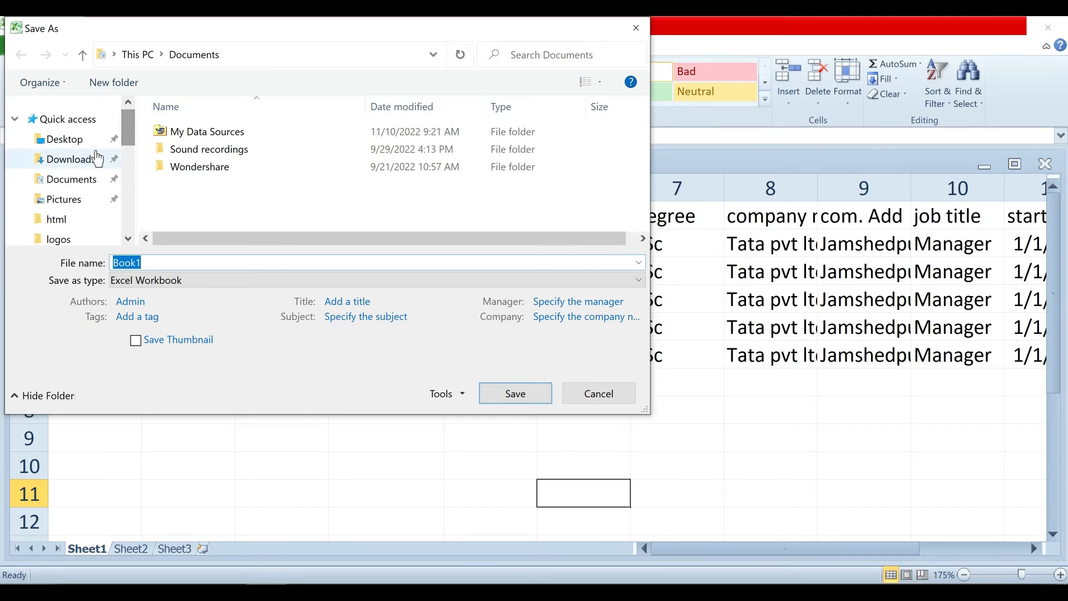
{"action": "left_click", "coordinate": [83, 140]}
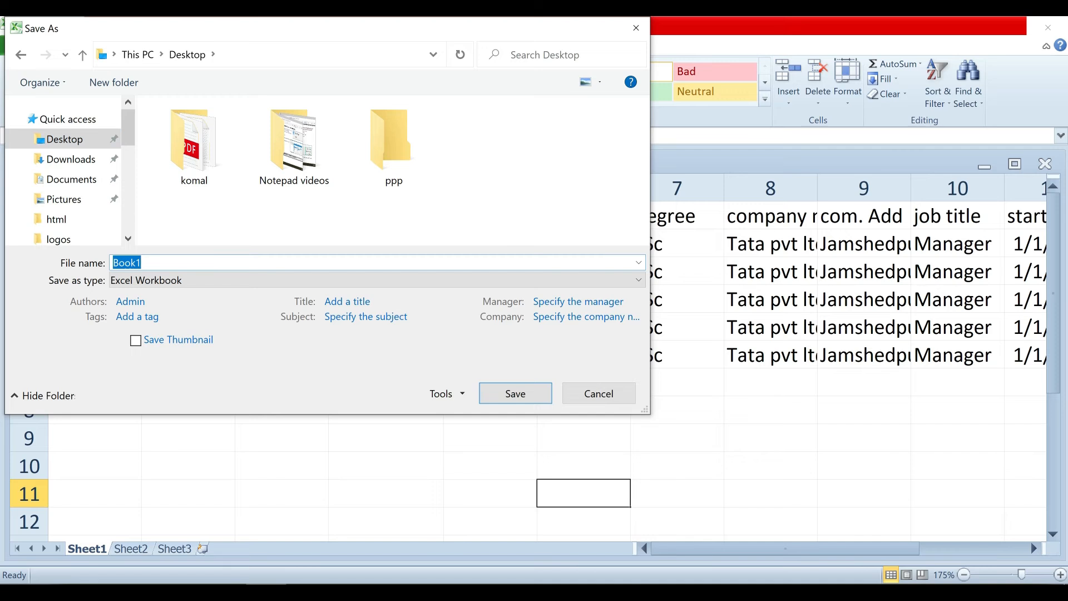
{"action": "type", "text": "datalist"}
{"action": "left_click", "coordinate": [528, 395]}
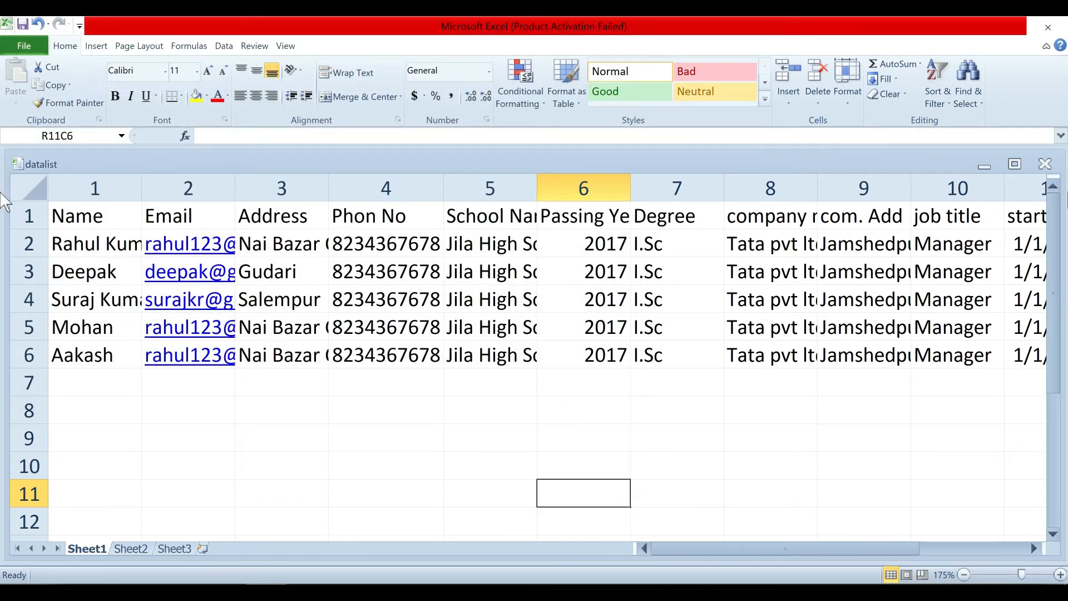
Close Excel and select the name ADMIN at the top of the resume template.
{"action": "left_click", "coordinate": [1053, 31]}
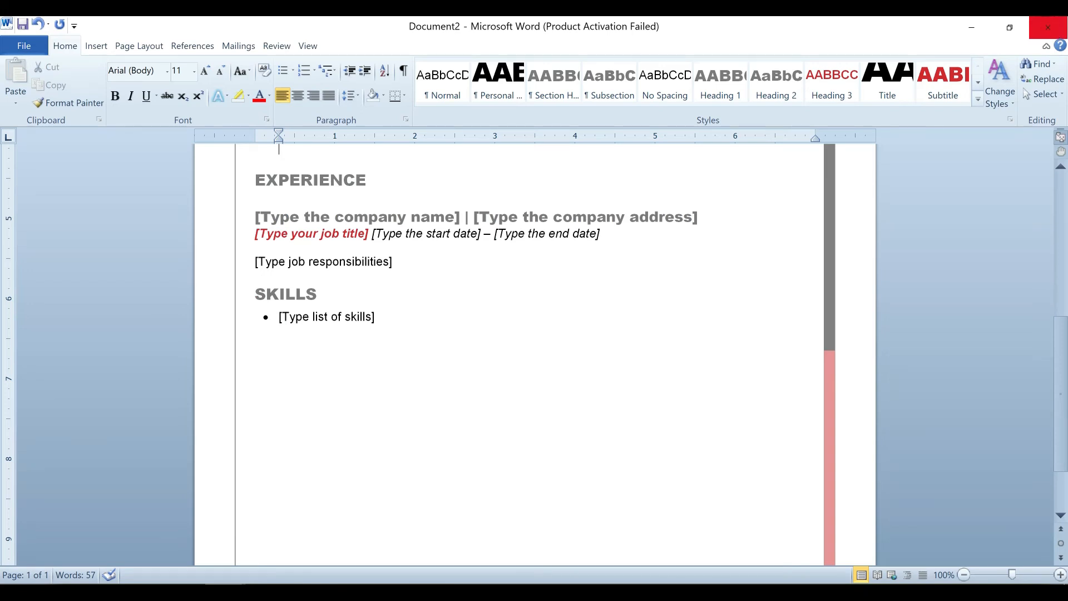
{"action": "scroll", "coordinate": [892, 160], "scroll_direction": "up", "scroll_amount": 6}
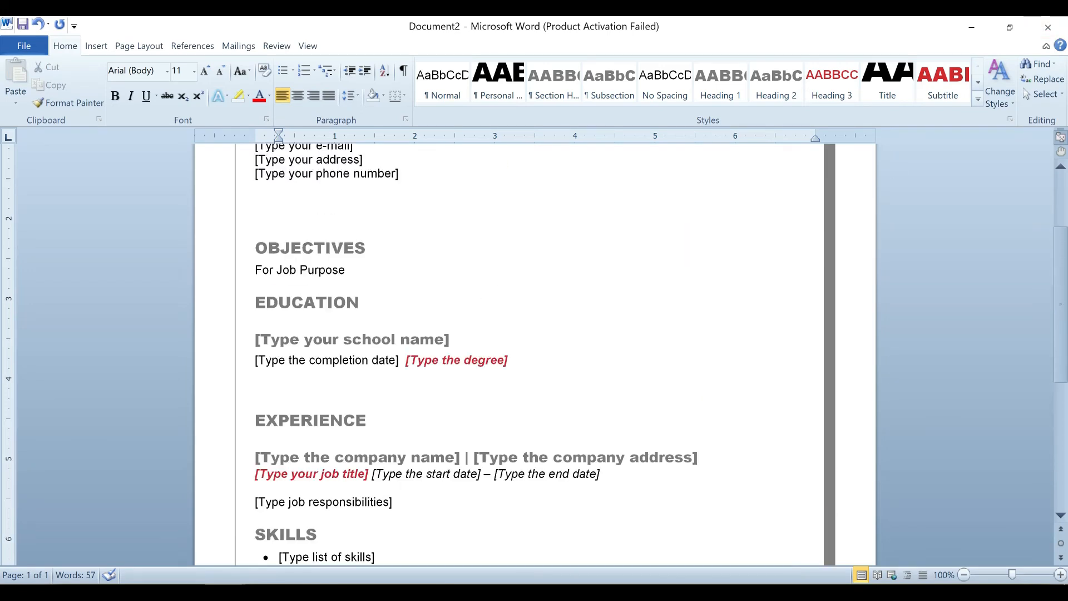
{"action": "scroll", "coordinate": [534, 356], "scroll_direction": "up", "scroll_amount": 4}
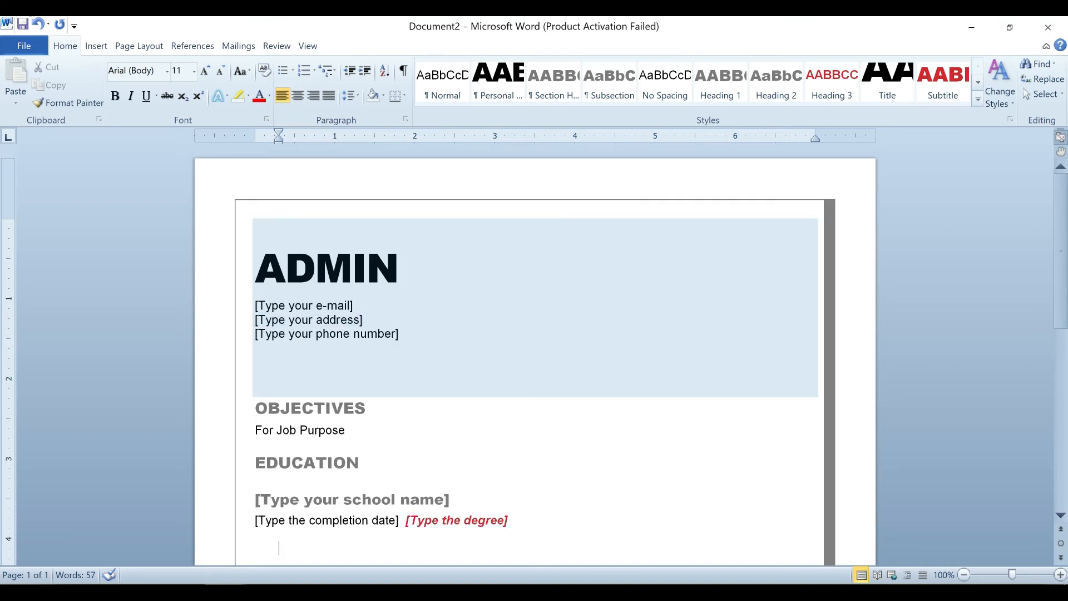
{"action": "left_click", "coordinate": [366, 266]}
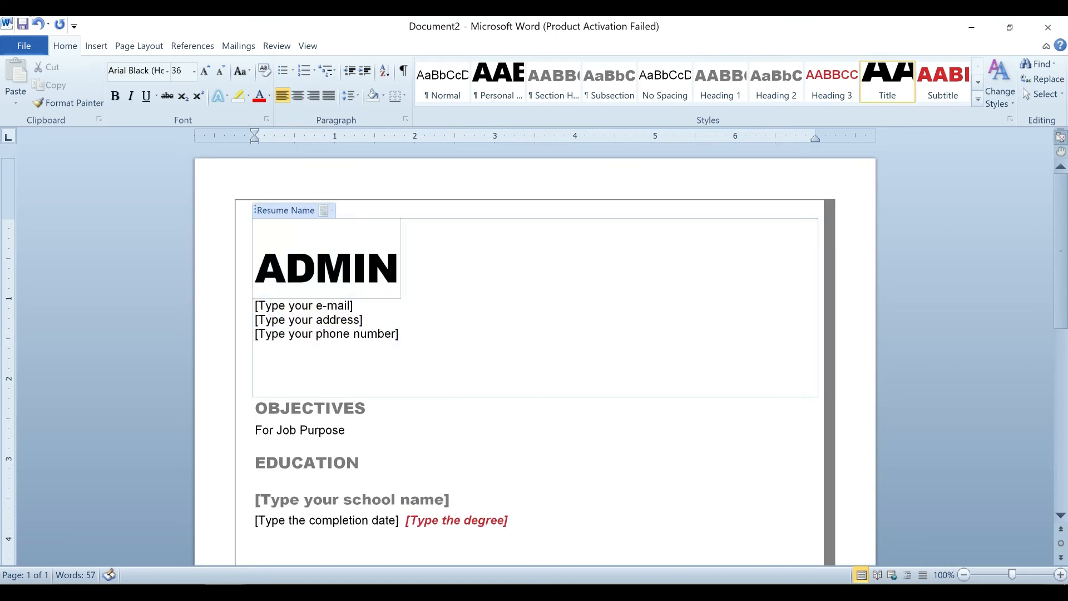
{"action": "left_click_drag", "start_coordinate": [401, 268], "coordinate": [254, 268]}
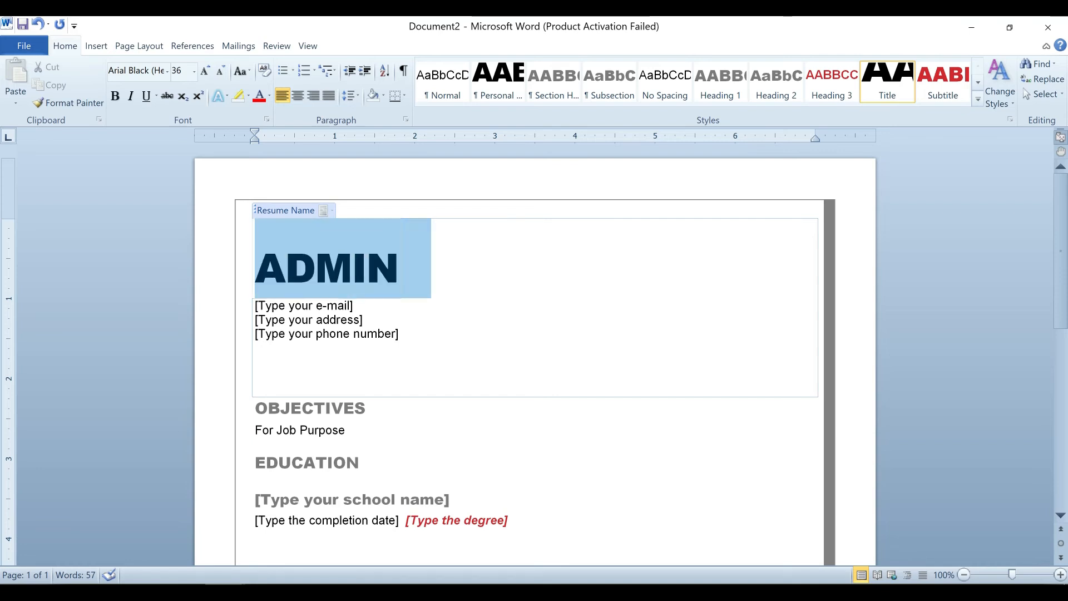
Launch the Step by Step Mail Merge Wizard with Letters as the document type.
{"action": "left_click", "coordinate": [240, 48]}
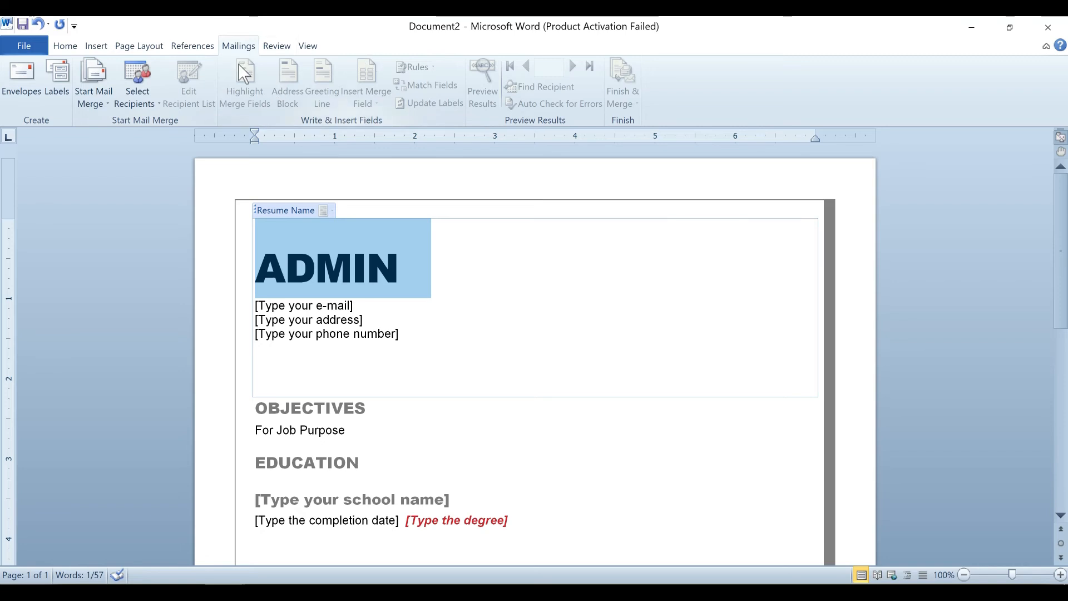
{"action": "left_click", "coordinate": [309, 320]}
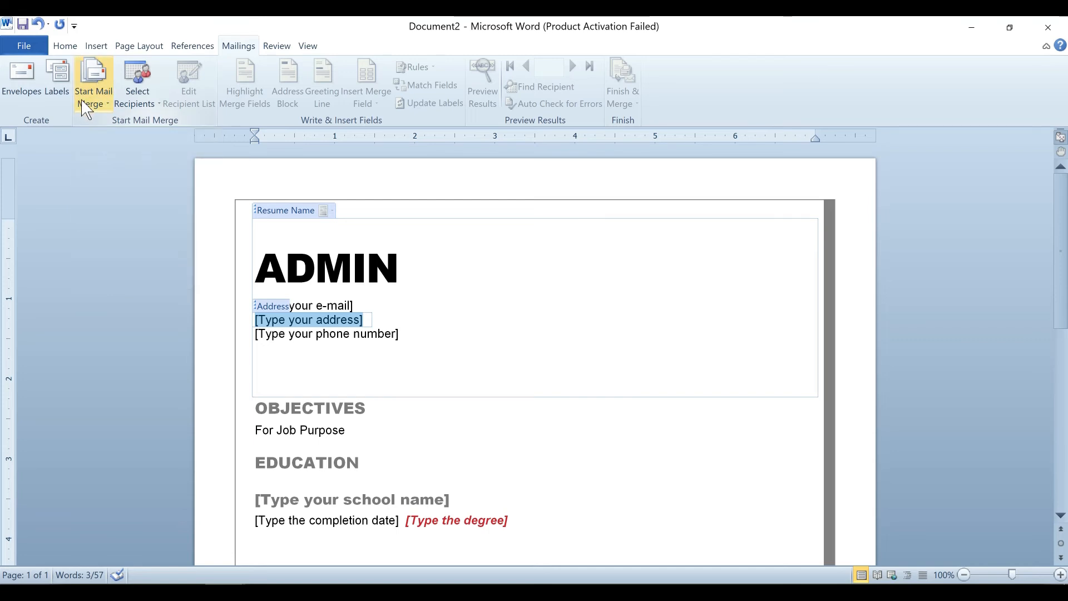
{"action": "left_click", "coordinate": [96, 105]}
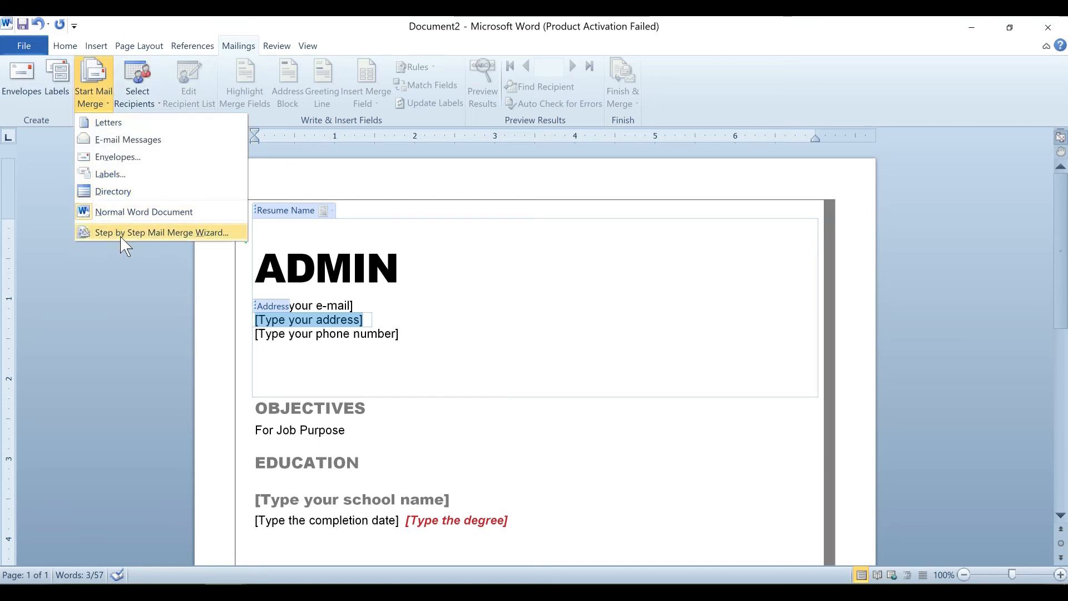
{"action": "left_click", "coordinate": [164, 232]}
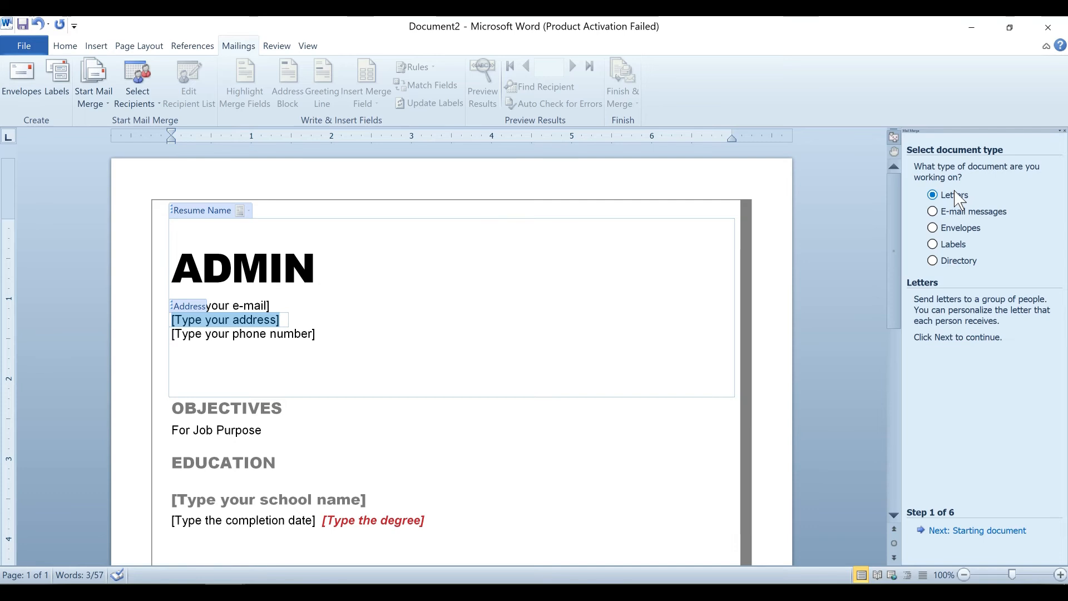
Keep the current resume as the starting document and advance to Select recipients.
{"action": "left_click", "coordinate": [964, 531]}
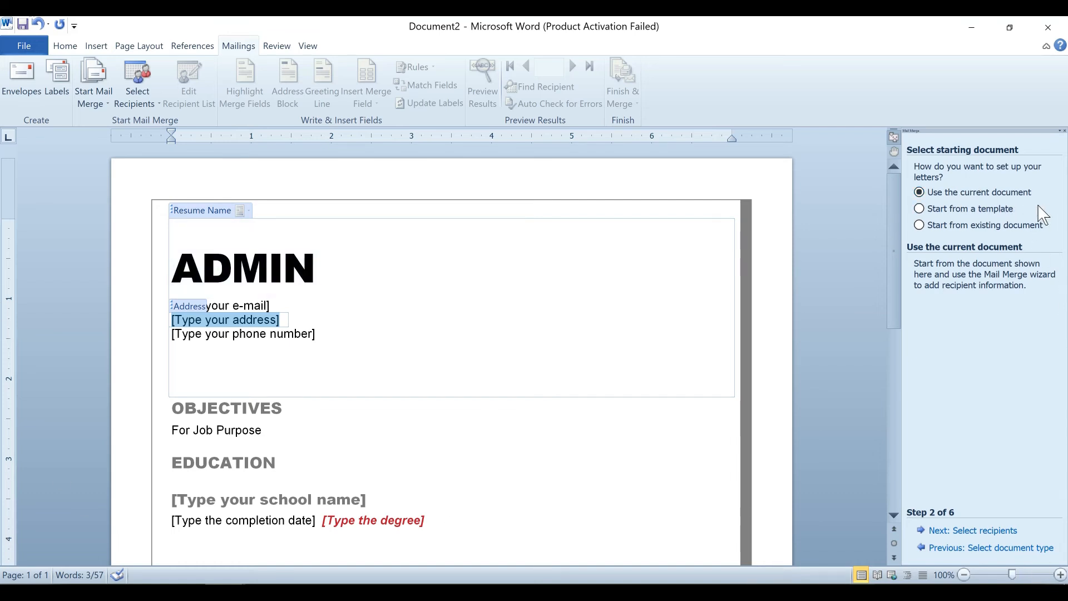
{"action": "left_click", "coordinate": [964, 531]}
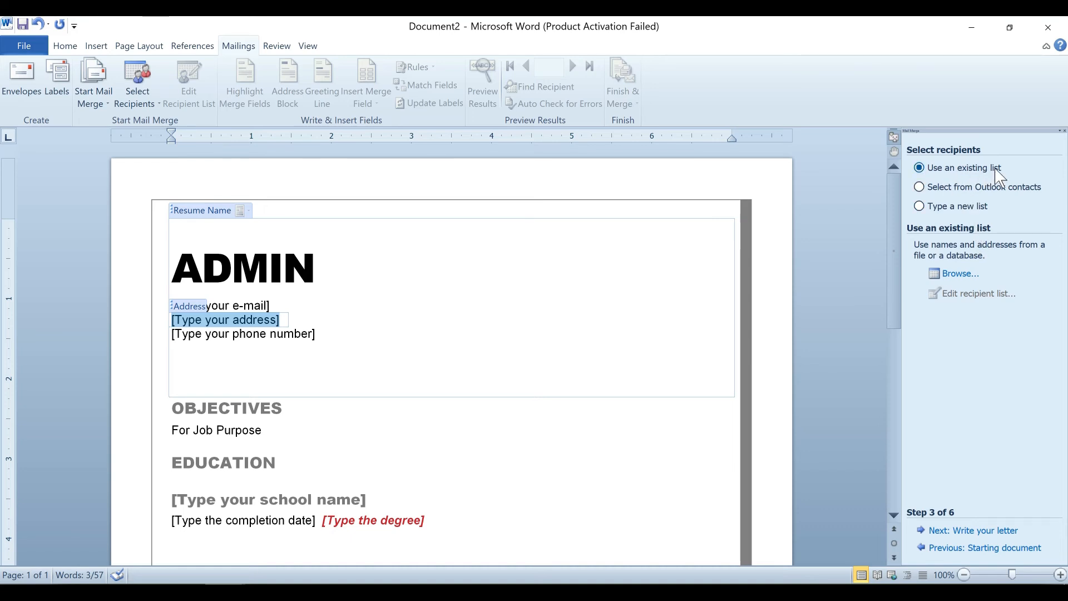
Cancel browsing for the datalist workbook and close the Mail Merge wizard pane.
{"action": "left_click", "coordinate": [961, 275]}
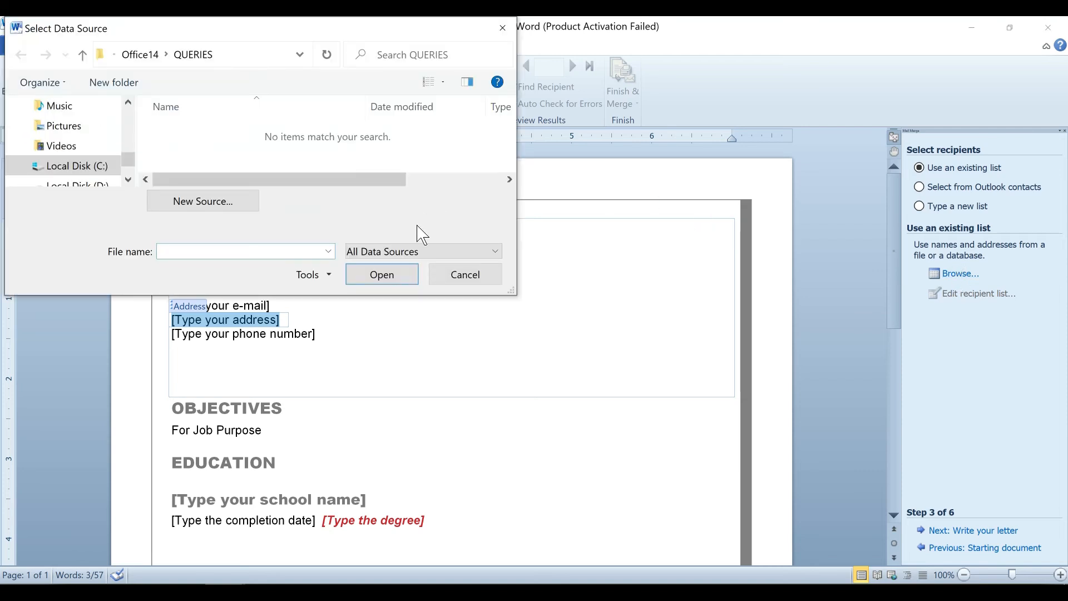
{"action": "left_click_drag", "start_coordinate": [514, 291], "coordinate": [660, 412]}
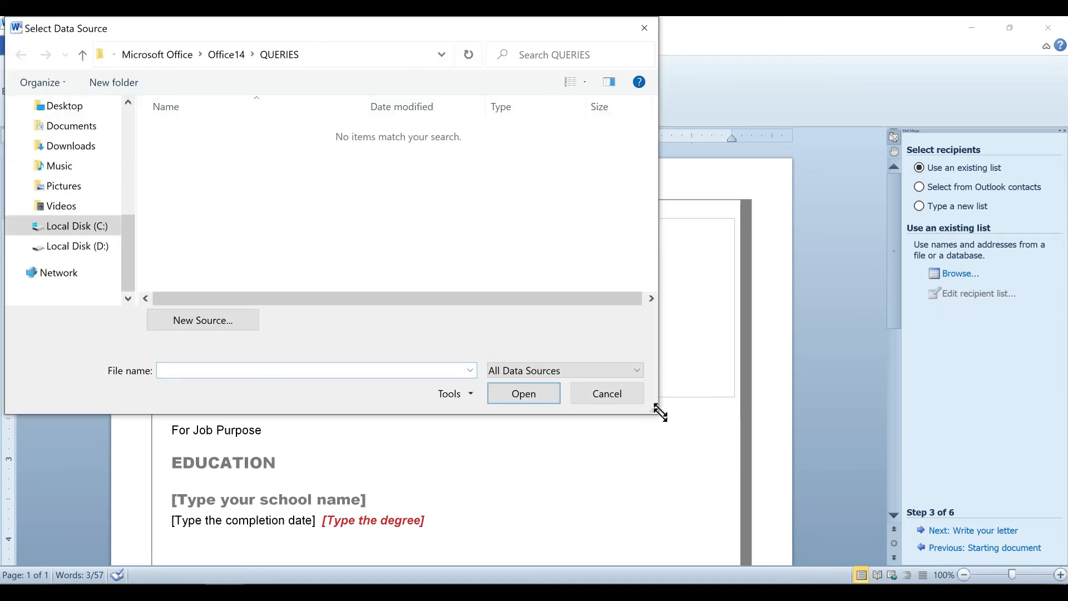
{"action": "left_click", "coordinate": [118, 106]}
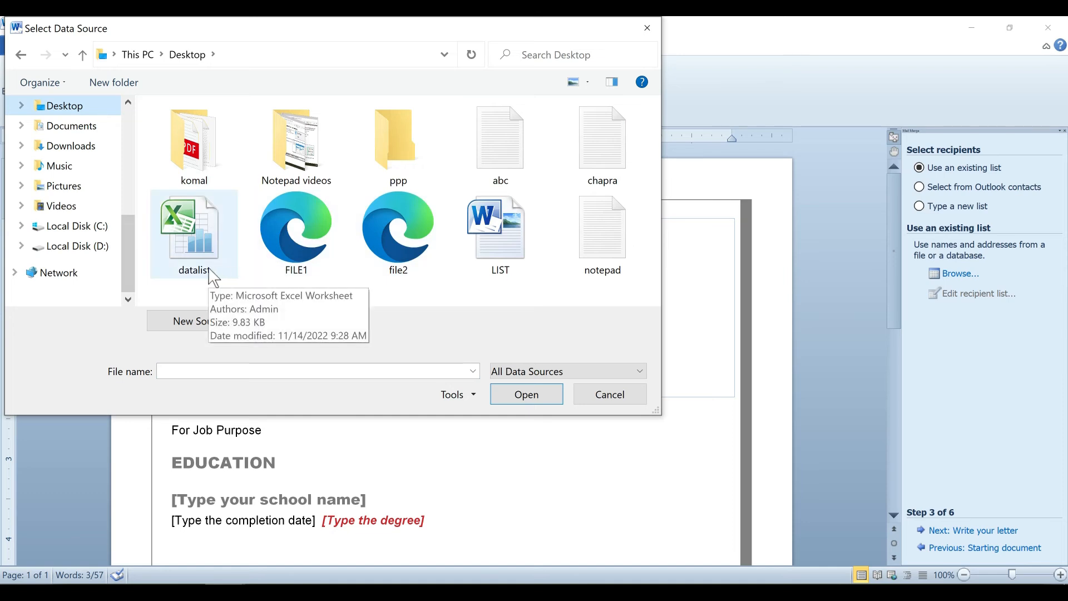
{"action": "left_click", "coordinate": [214, 276]}
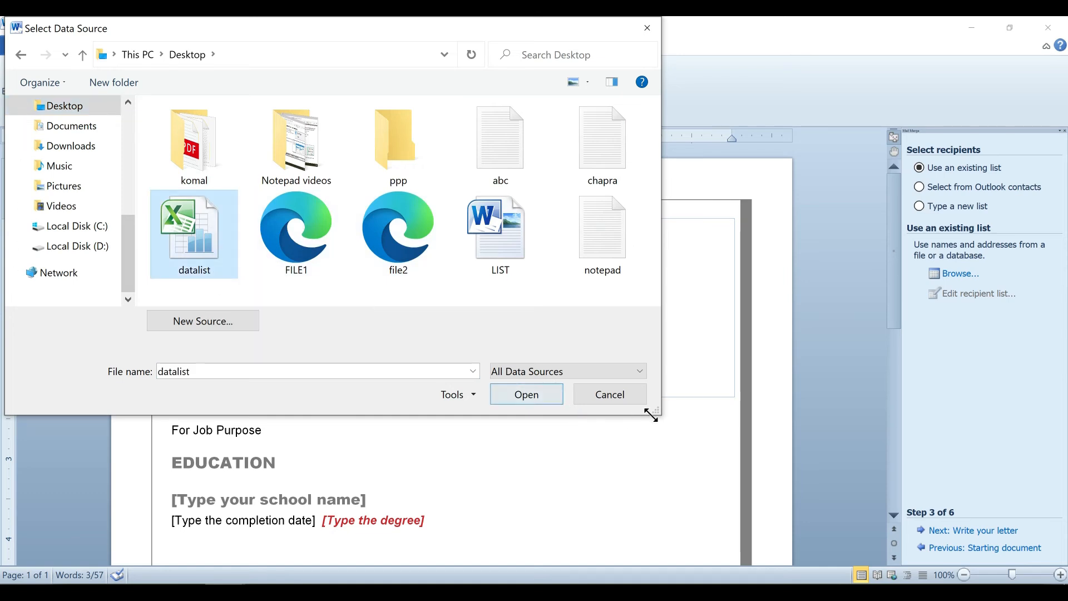
{"action": "left_click", "coordinate": [631, 398]}
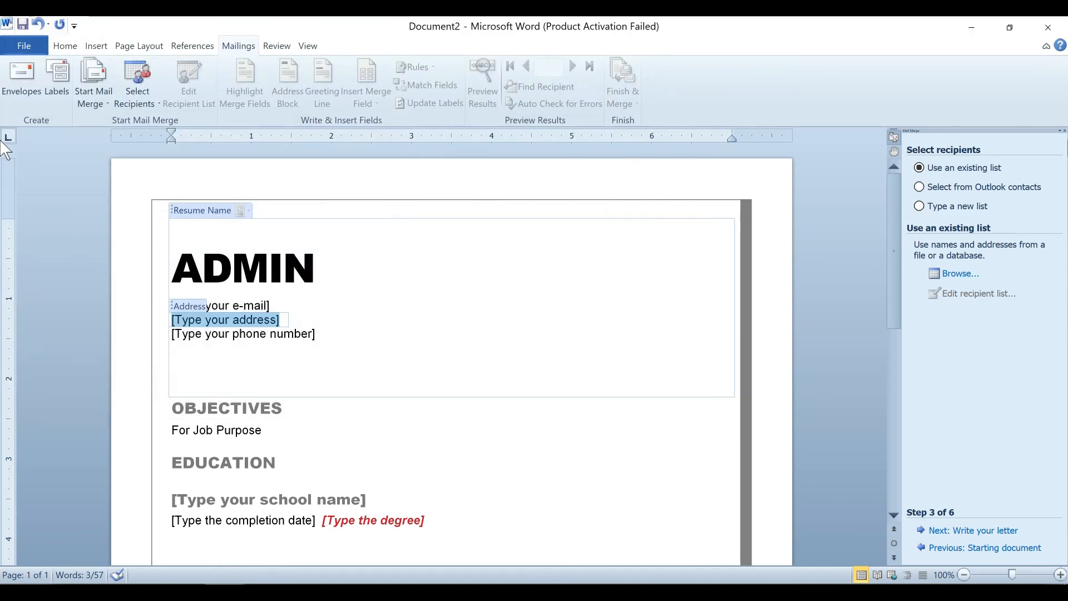
{"action": "left_click", "coordinate": [1064, 130]}
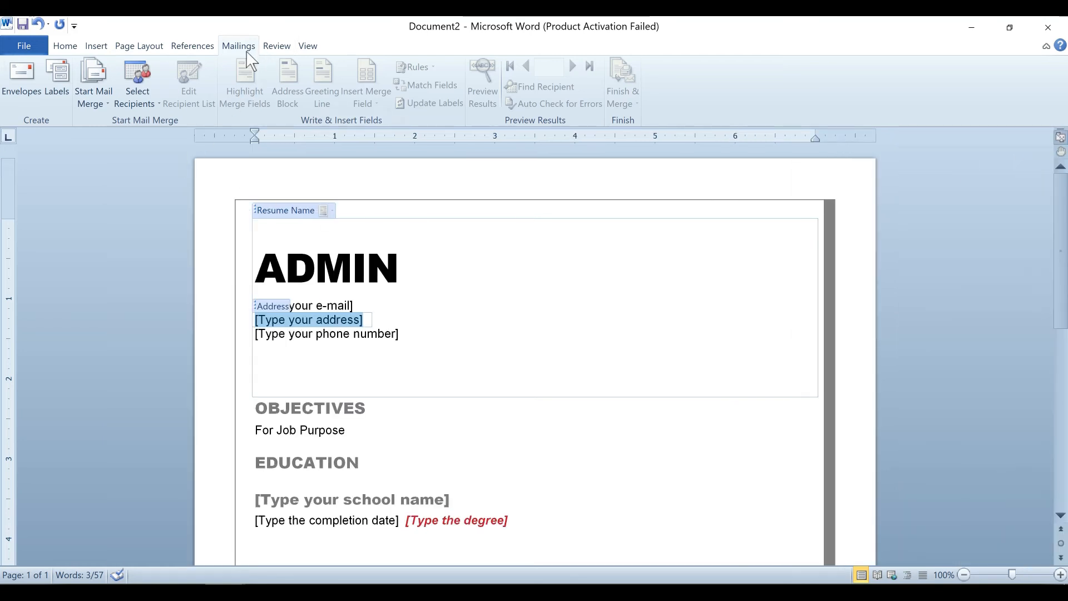
{"action": "left_click", "coordinate": [149, 90]}
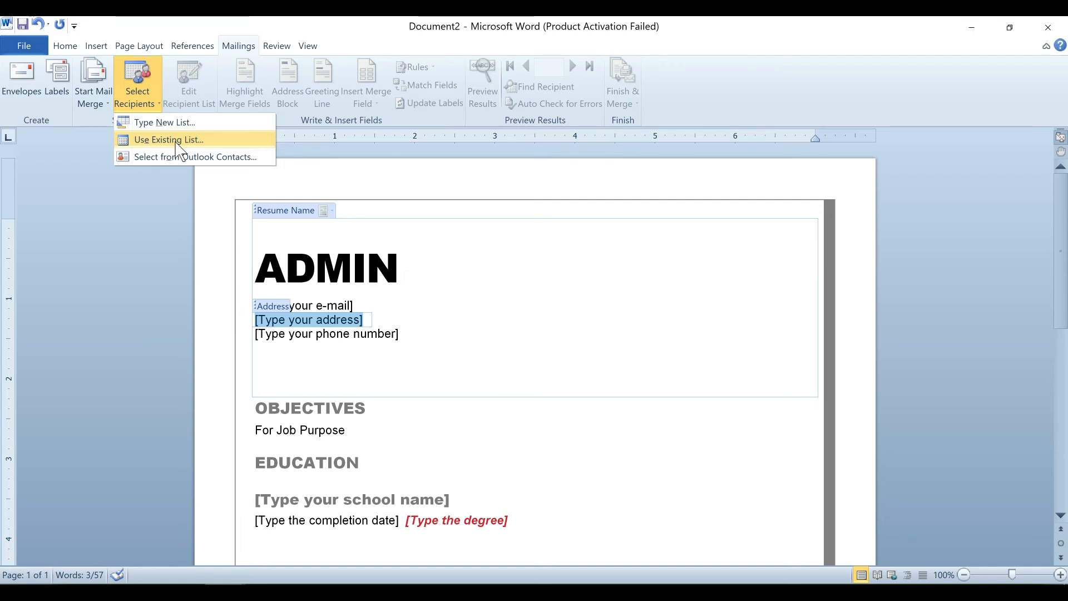
Use the Desktop datalist workbook's Sheet1$ as the existing recipient list.
{"action": "left_click", "coordinate": [175, 144]}
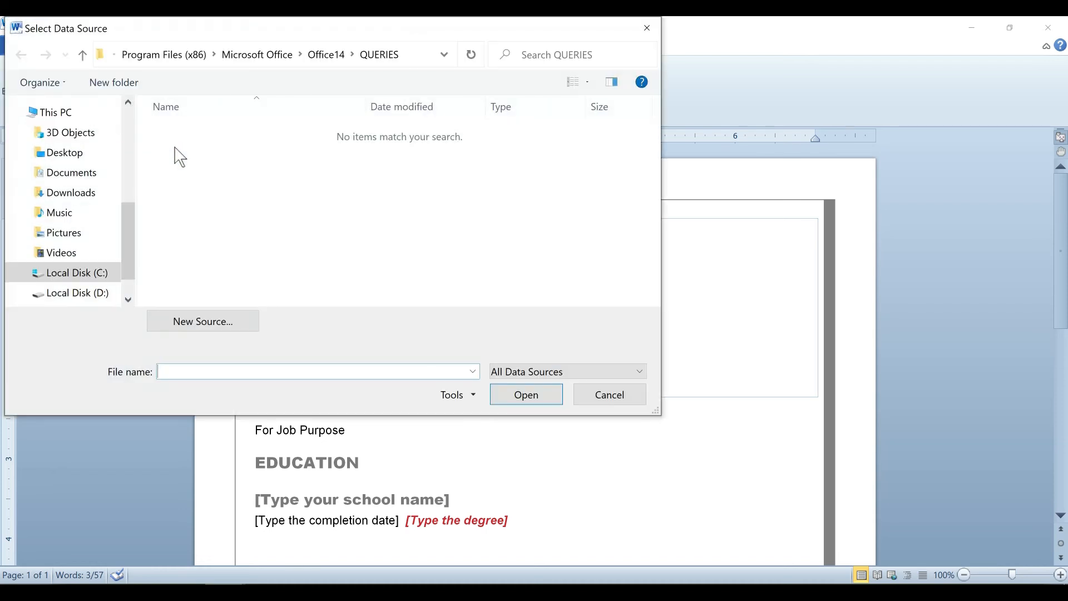
{"action": "left_click", "coordinate": [92, 153]}
{"action": "left_click", "coordinate": [195, 238]}
{"action": "left_click", "coordinate": [523, 395]}
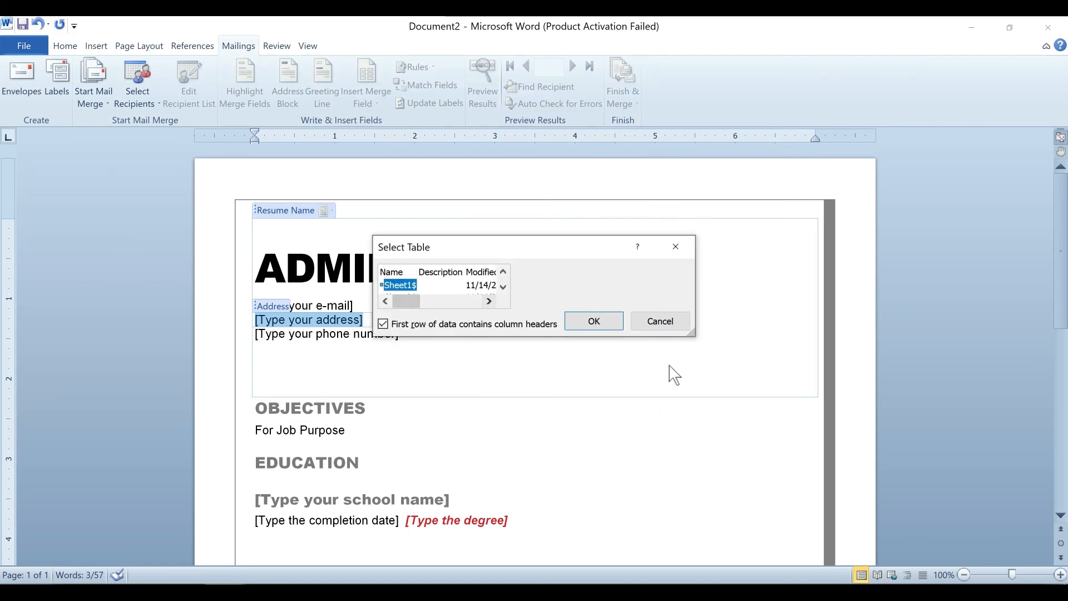
{"action": "left_click_drag", "start_coordinate": [691, 332], "coordinate": [908, 442]}
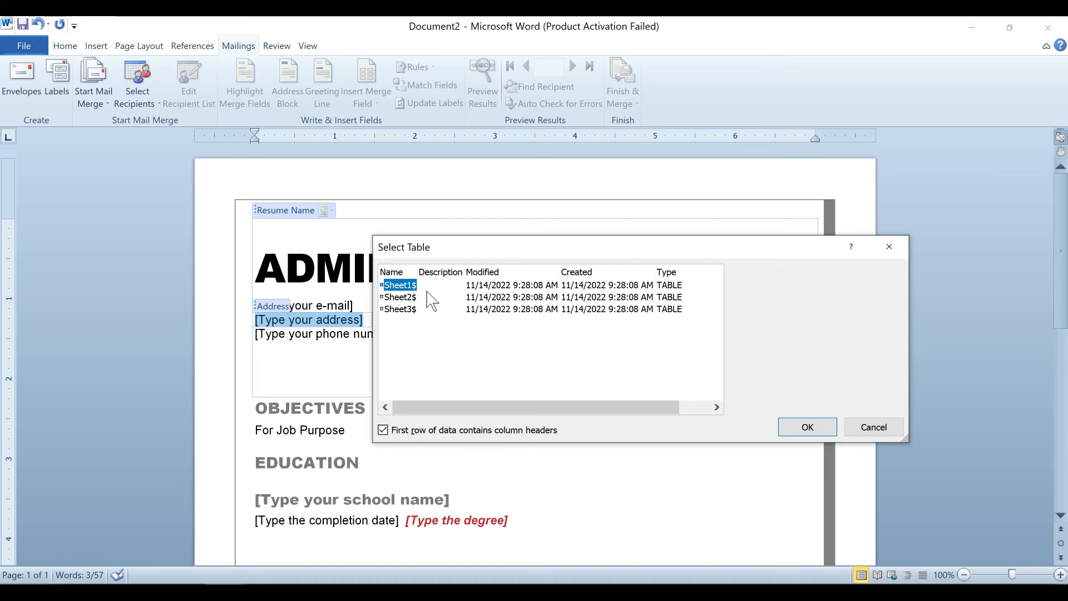
{"action": "left_click", "coordinate": [803, 432]}
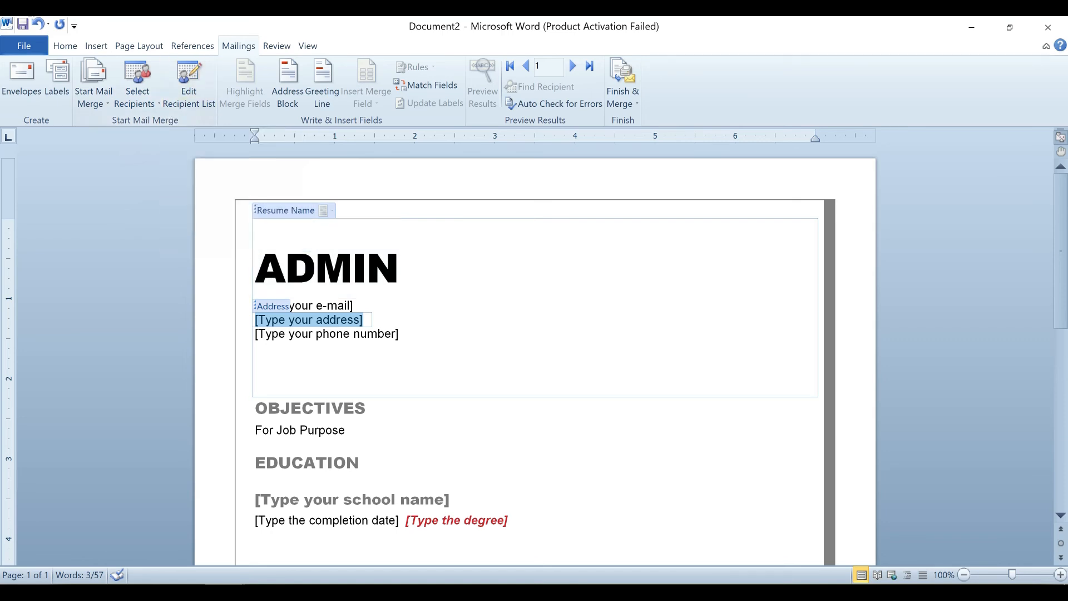
Delete the ADMIN text from the resume's name line.
{"action": "left_click", "coordinate": [398, 269]}
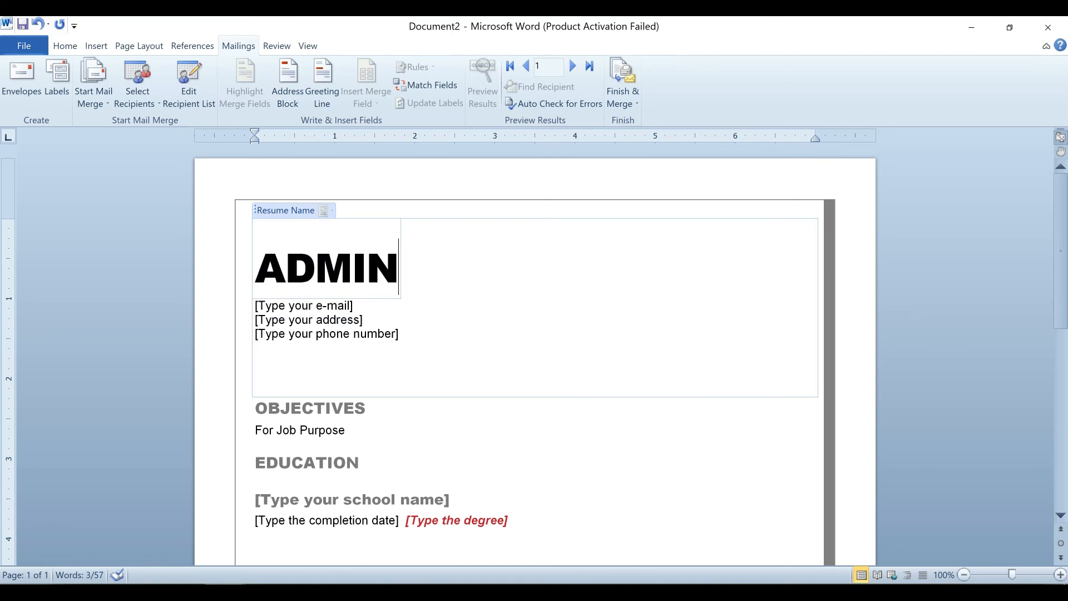
{"action": "left_click_drag", "start_coordinate": [398, 269], "coordinate": [258, 276]}
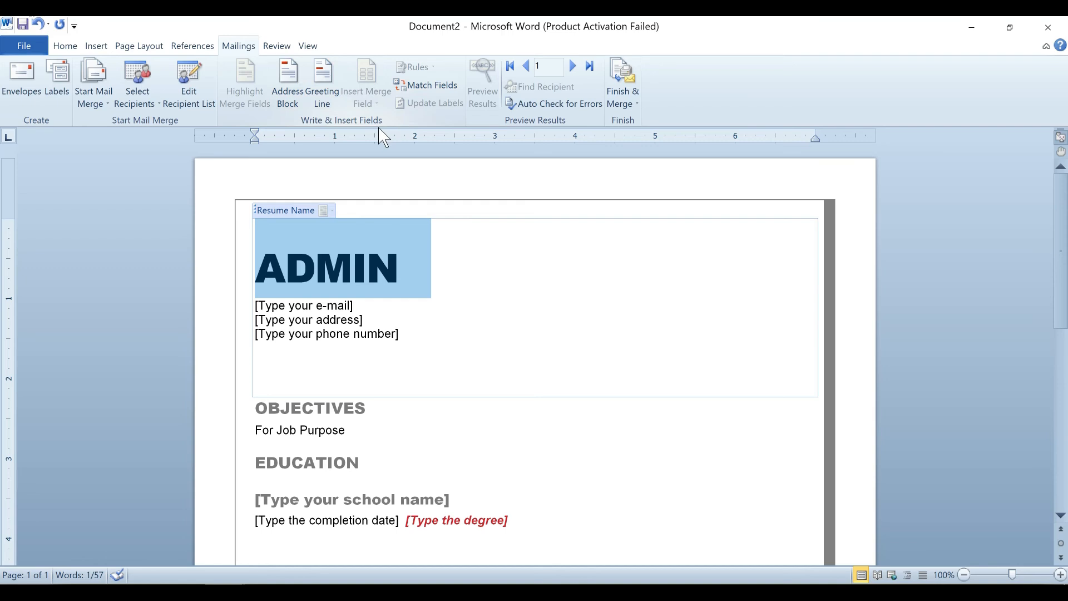
{"action": "left_click", "coordinate": [398, 256]}
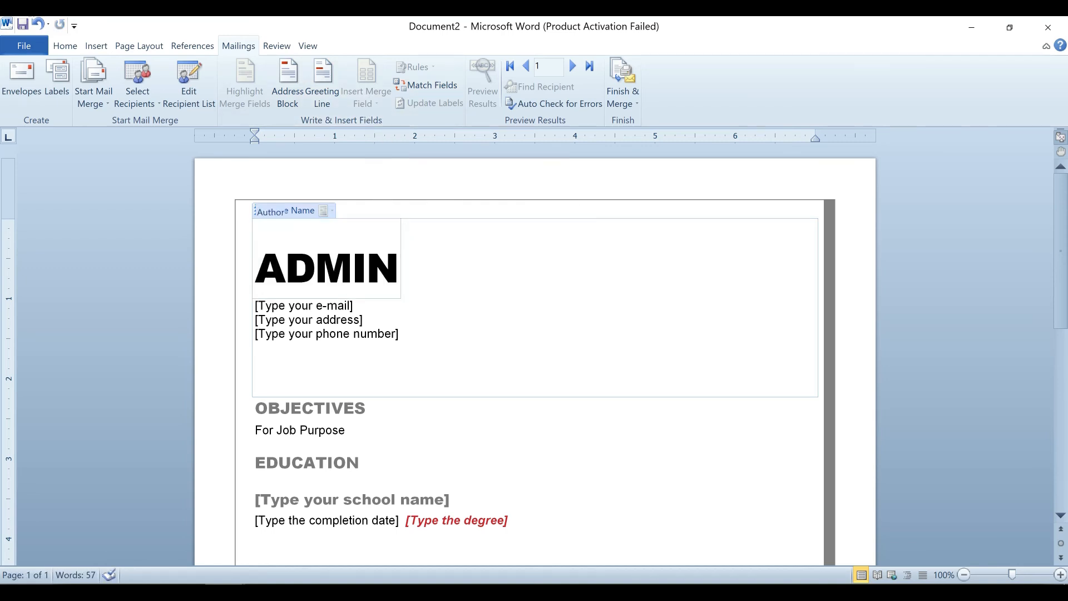
{"action": "left_click", "coordinate": [334, 334]}
{"action": "left_click", "coordinate": [730, 437]}
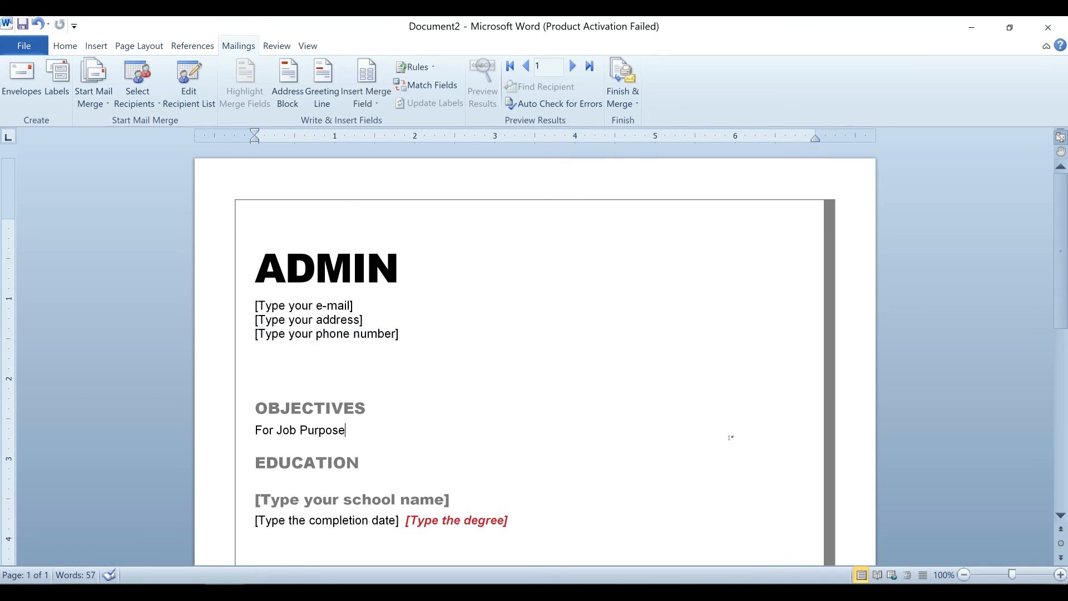
{"action": "left_click", "coordinate": [346, 306]}
{"action": "left_click", "coordinate": [401, 272]}
{"action": "key", "text": "BackSpace"}
{"action": "key", "text": "BackSpace"}
{"action": "key", "text": "BackSpace"}
{"action": "key", "text": "BackSpace"}
{"action": "key", "text": "BackSpace"}
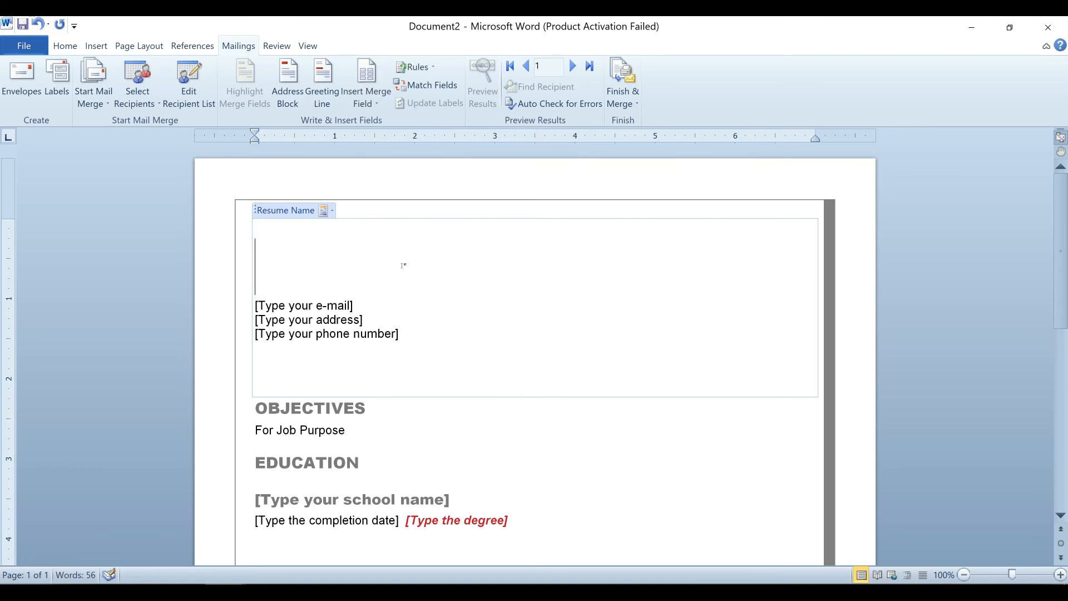
{"action": "left_click", "coordinate": [378, 104]}
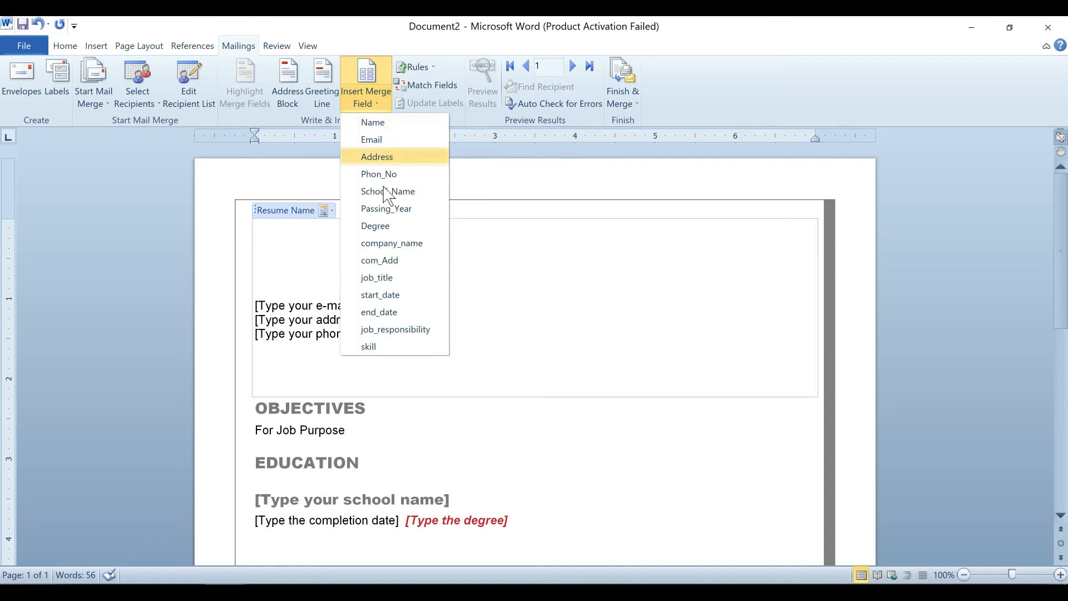
Insert the NAME merge field and replace the e-mail placeholder with the Email field.
{"action": "left_click", "coordinate": [393, 123]}
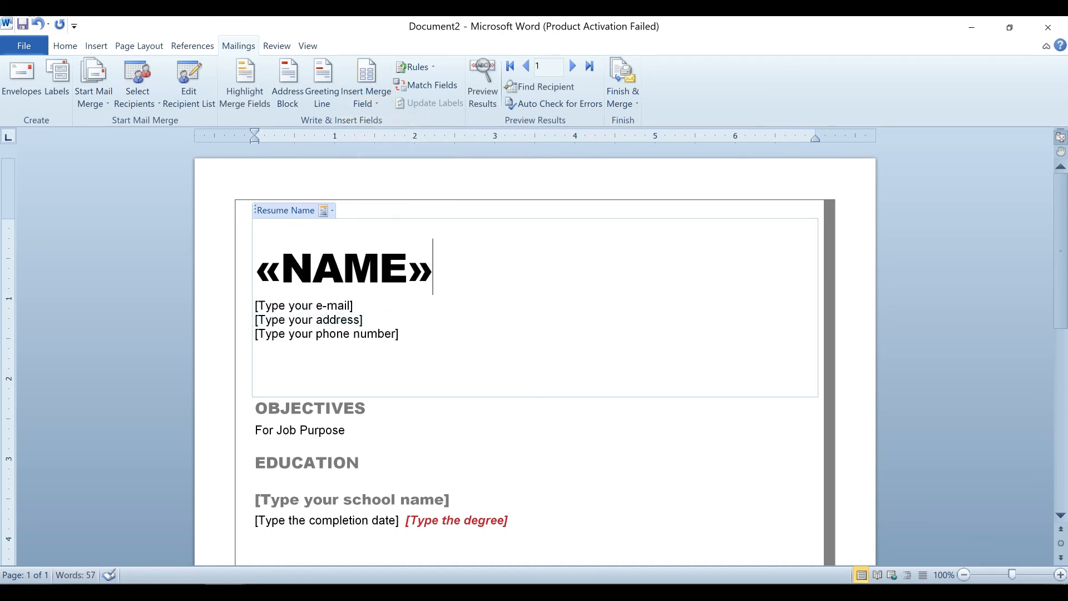
{"action": "left_click", "coordinate": [312, 305]}
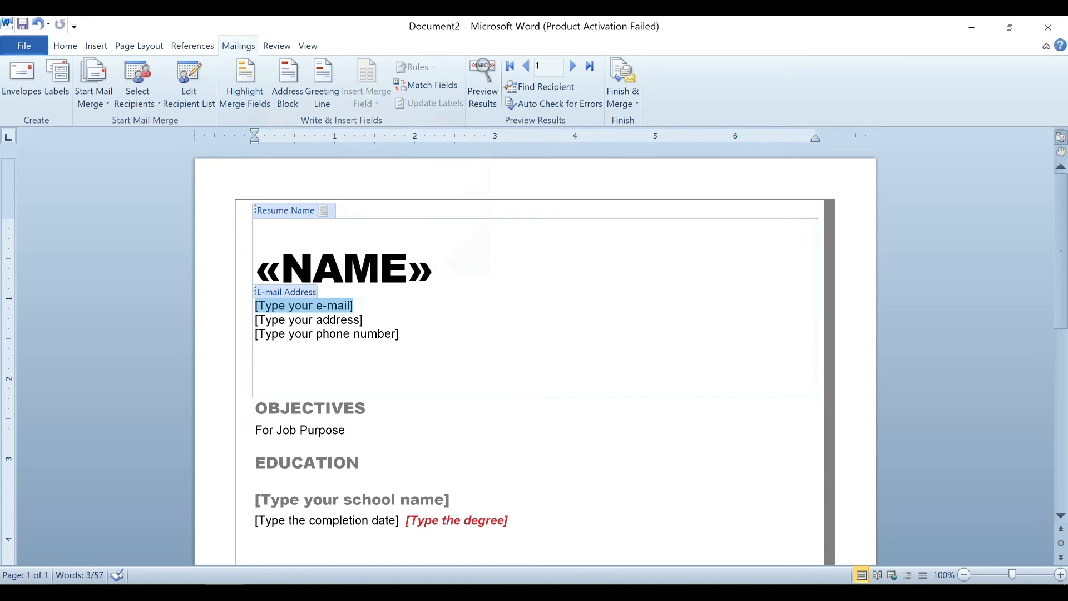
{"action": "key", "text": "BackSpace"}
{"action": "key", "text": "BackSpace"}
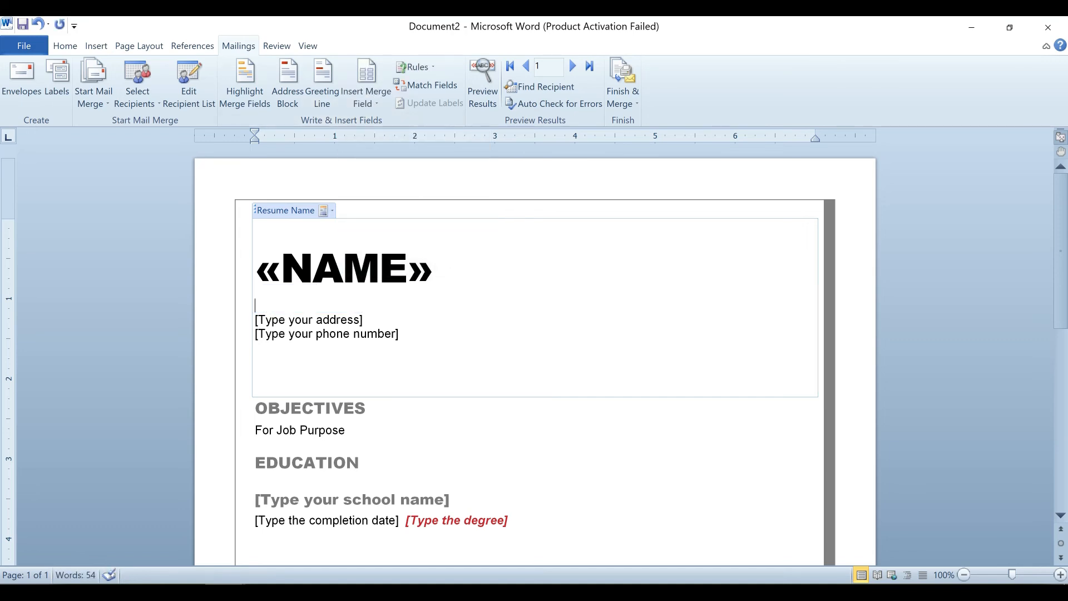
{"action": "left_click", "coordinate": [366, 102]}
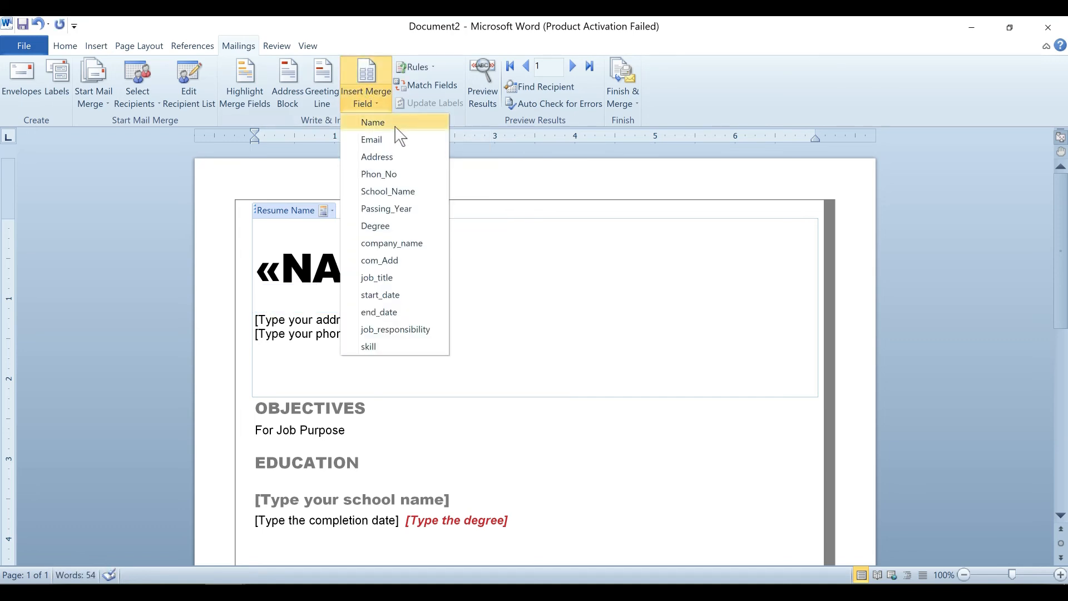
{"action": "left_click", "coordinate": [399, 140]}
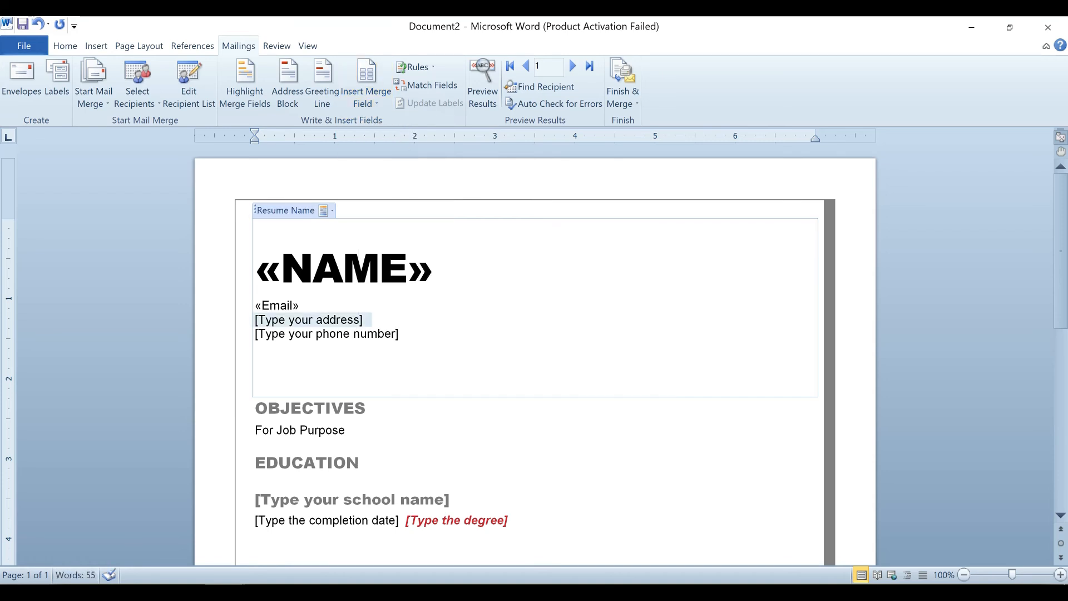
Replace the address and phone placeholders with the Address and Phon_No merge fields.
{"action": "key", "text": "Down"}
{"action": "key", "text": "Delete"}
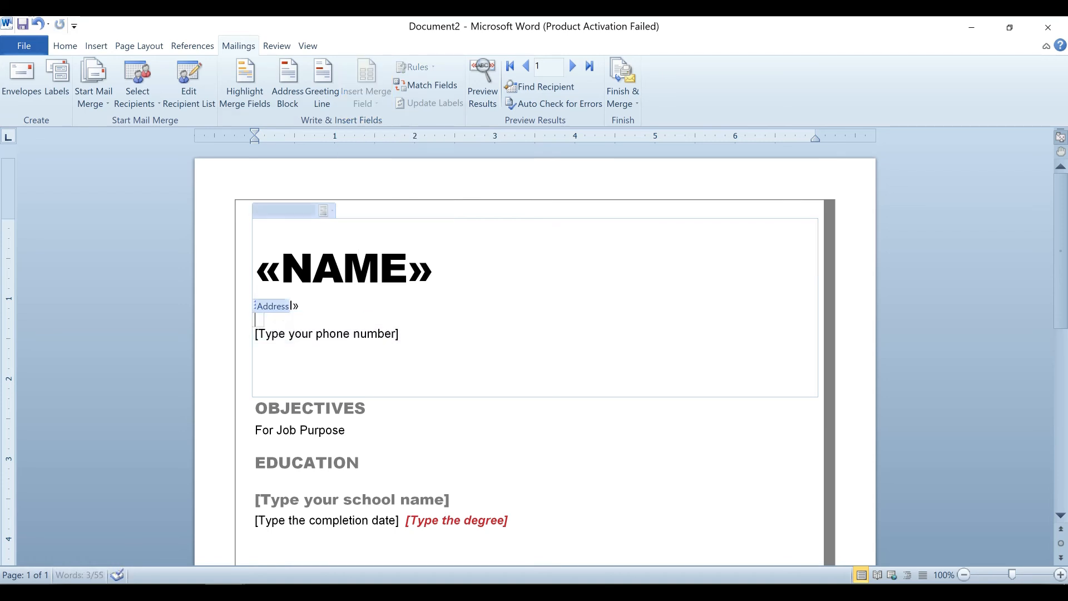
{"action": "key", "text": "Delete"}
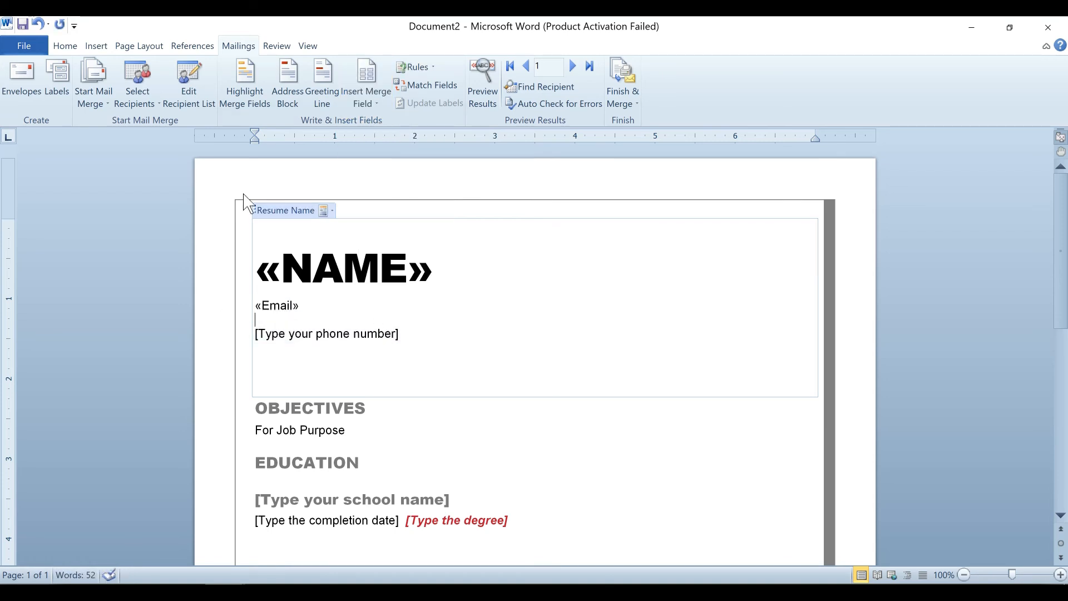
{"action": "left_click", "coordinate": [382, 104]}
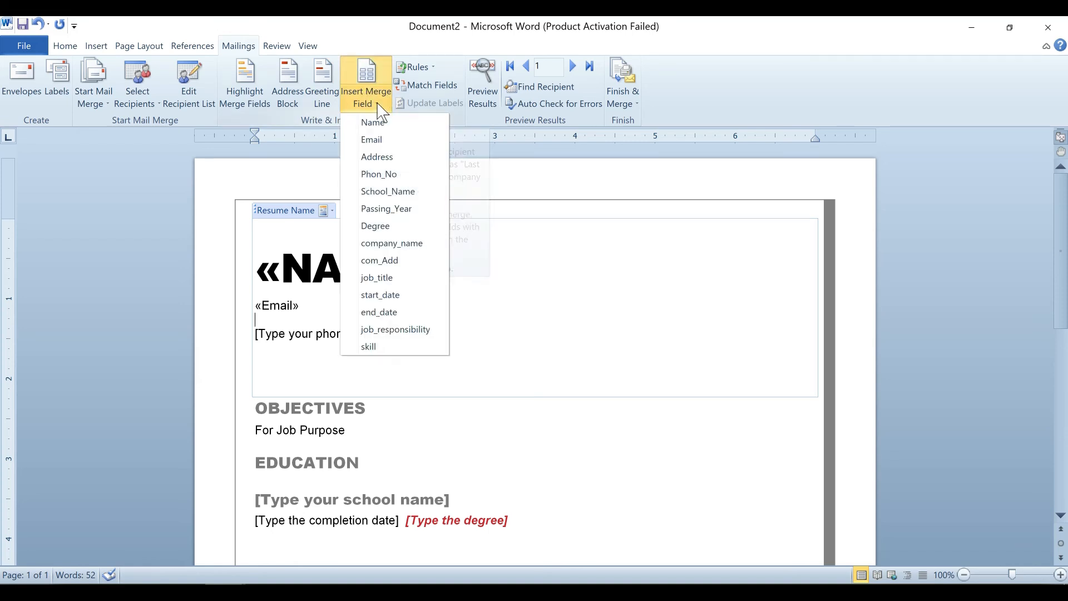
{"action": "left_click", "coordinate": [377, 156]}
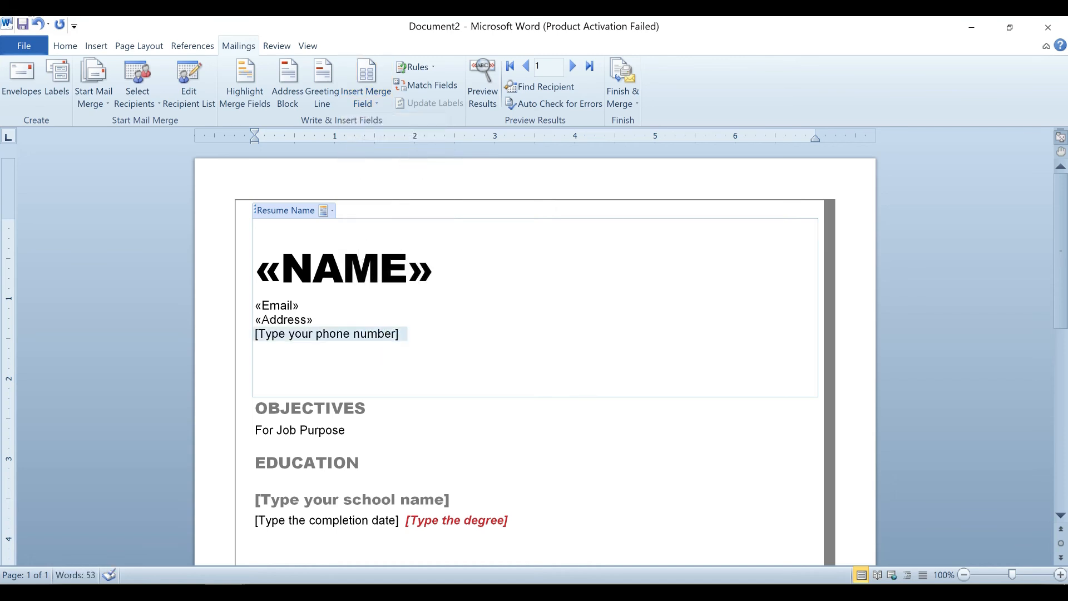
{"action": "left_click", "coordinate": [398, 337]}
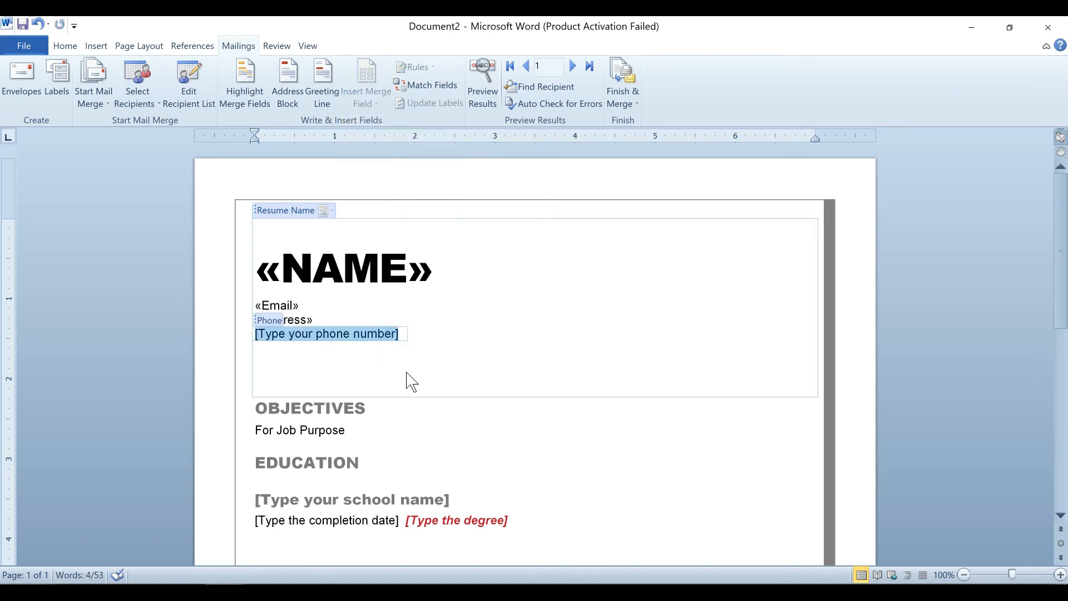
{"action": "key", "text": "Delete"}
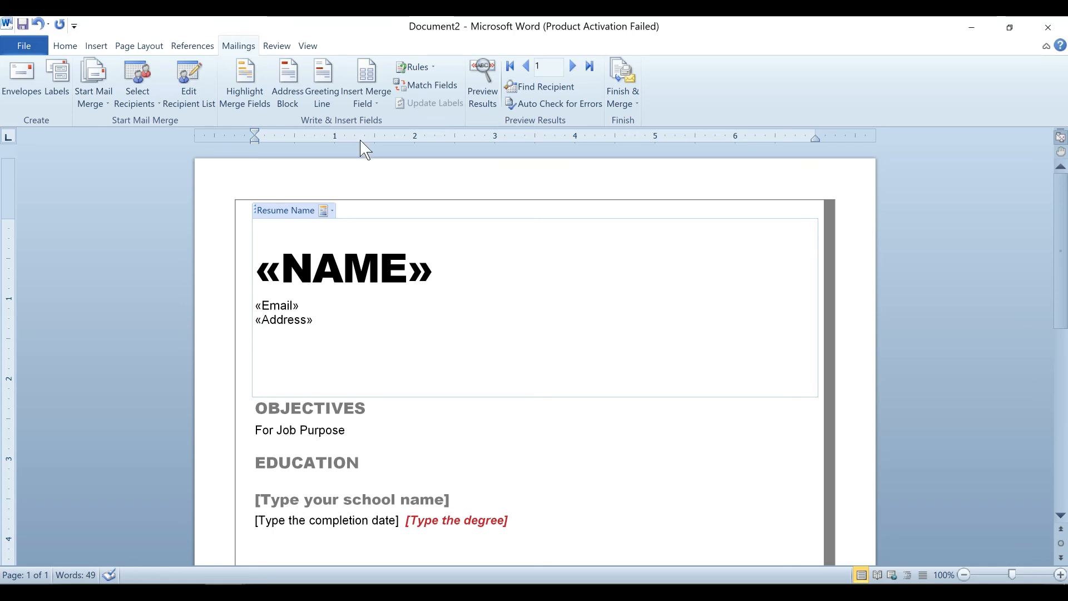
{"action": "left_click", "coordinate": [369, 96]}
{"action": "left_click", "coordinate": [410, 174]}
Replace the school name placeholder under Education with the School_Name merge field.
{"action": "scroll", "coordinate": [534, 345], "scroll_direction": "down", "scroll_amount": 3}
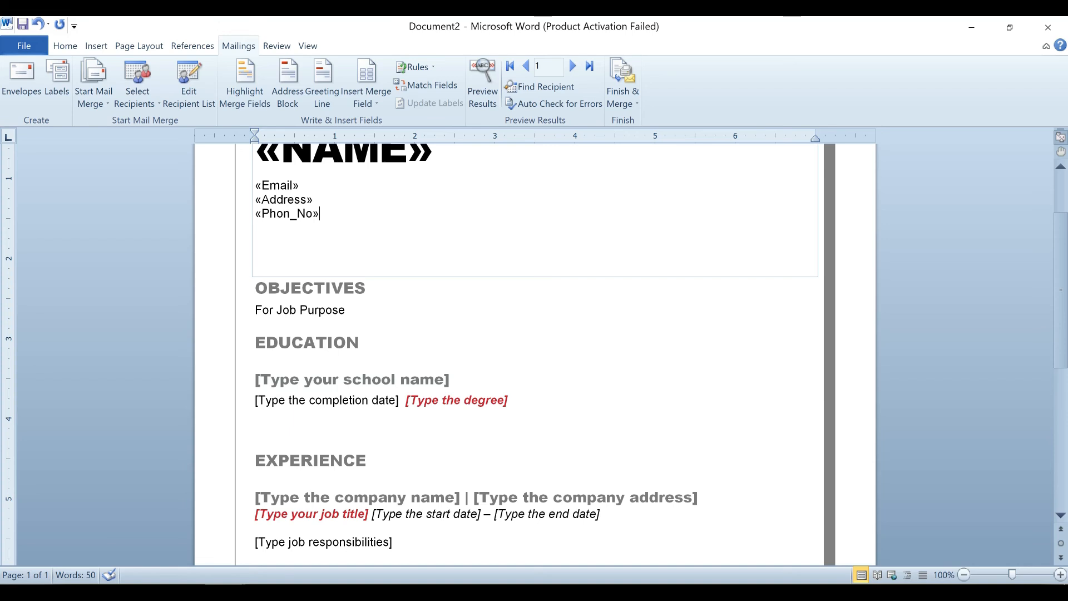
{"action": "scroll", "coordinate": [356, 348], "scroll_direction": "down", "scroll_amount": 1}
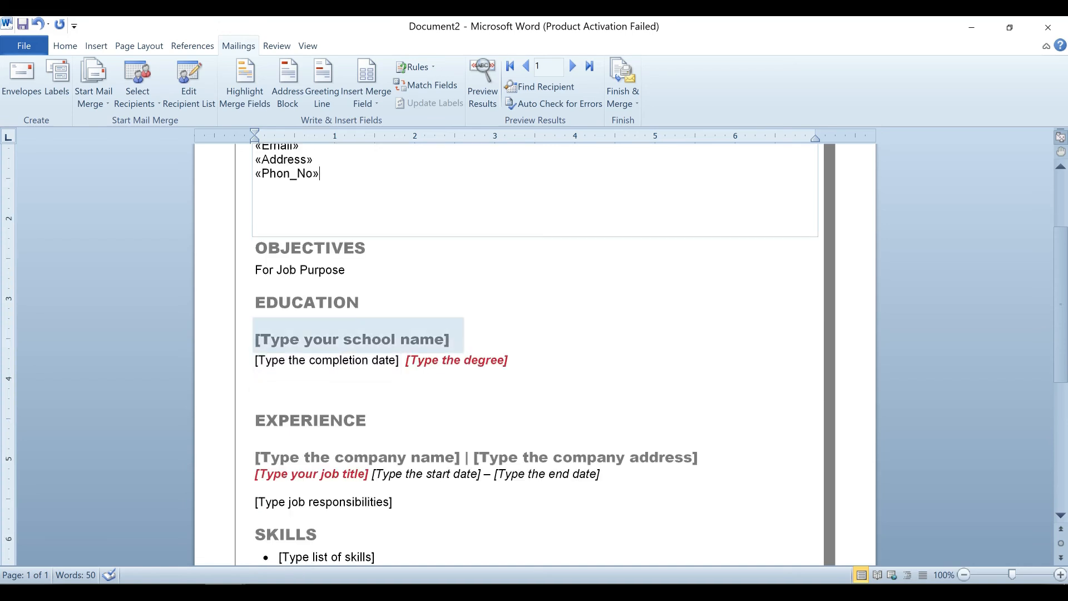
{"action": "left_click", "coordinate": [449, 342]}
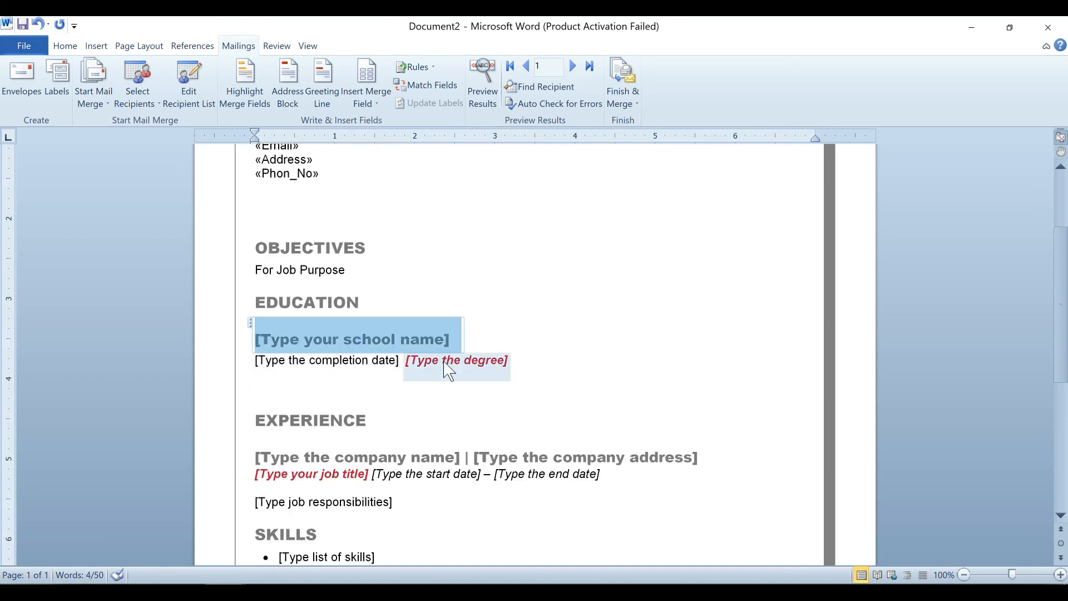
{"action": "key", "text": "Delete"}
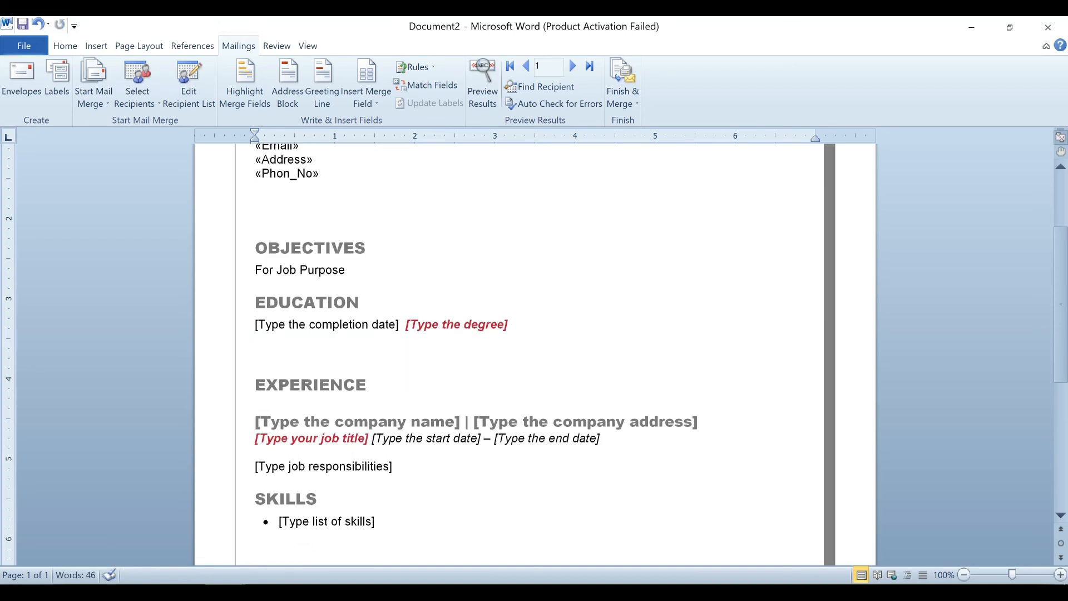
{"action": "left_click", "coordinate": [366, 100]}
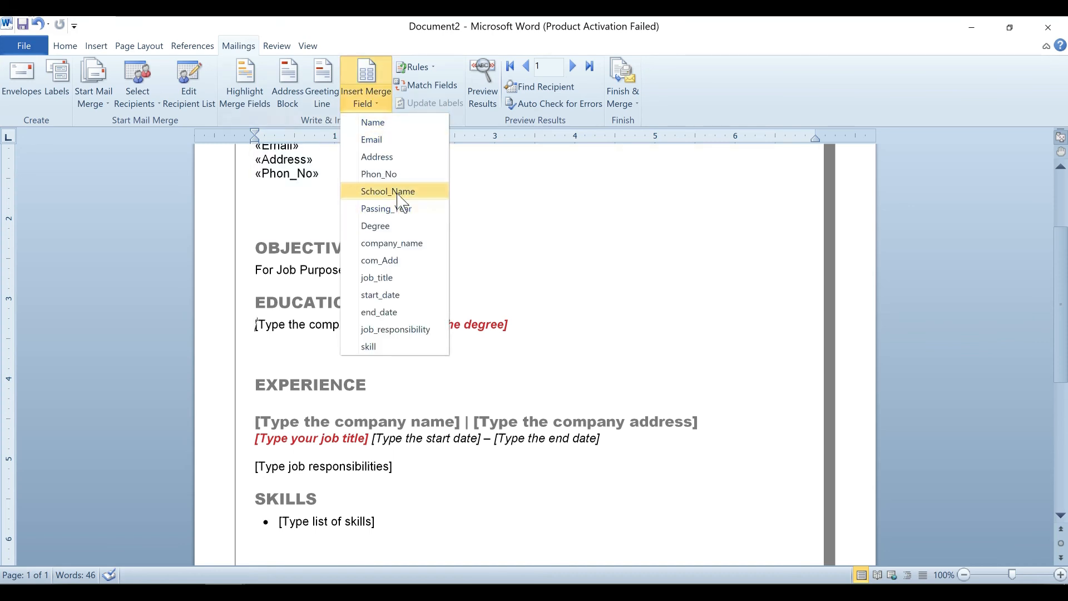
{"action": "left_click", "coordinate": [388, 192]}
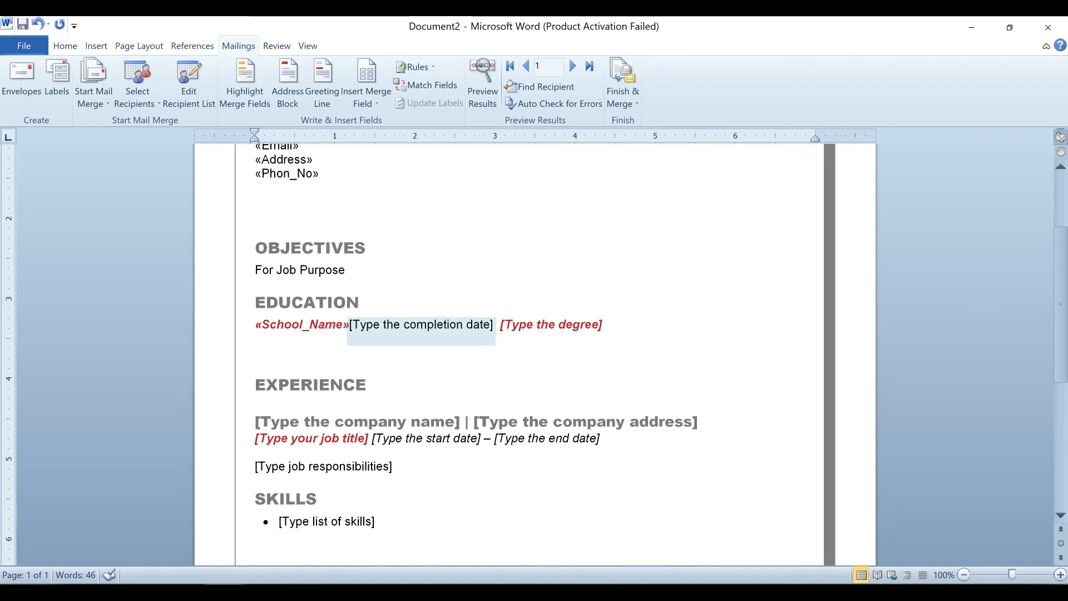
{"action": "key", "text": "Return"}
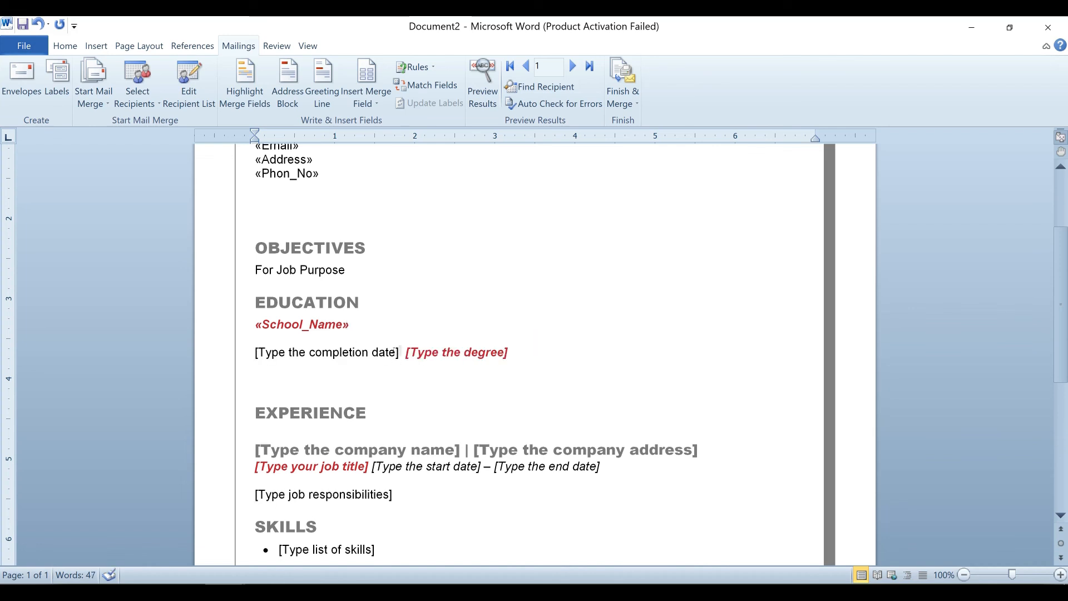
Replace the completion date and degree placeholders with Passing_Year and Degree merge fields.
{"action": "left_click", "coordinate": [327, 352]}
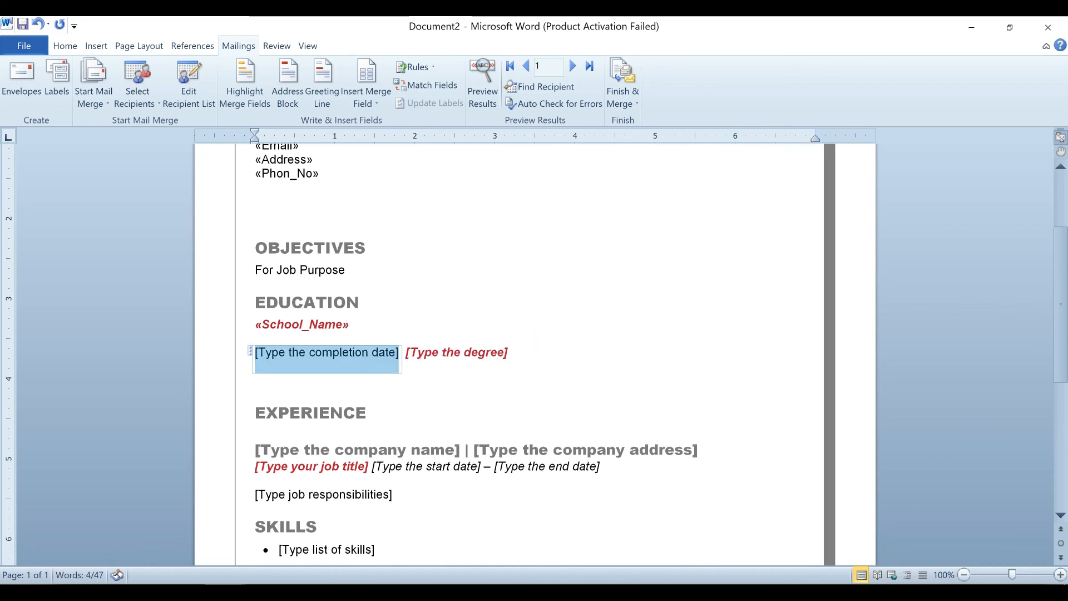
{"action": "left_click", "coordinate": [384, 105]}
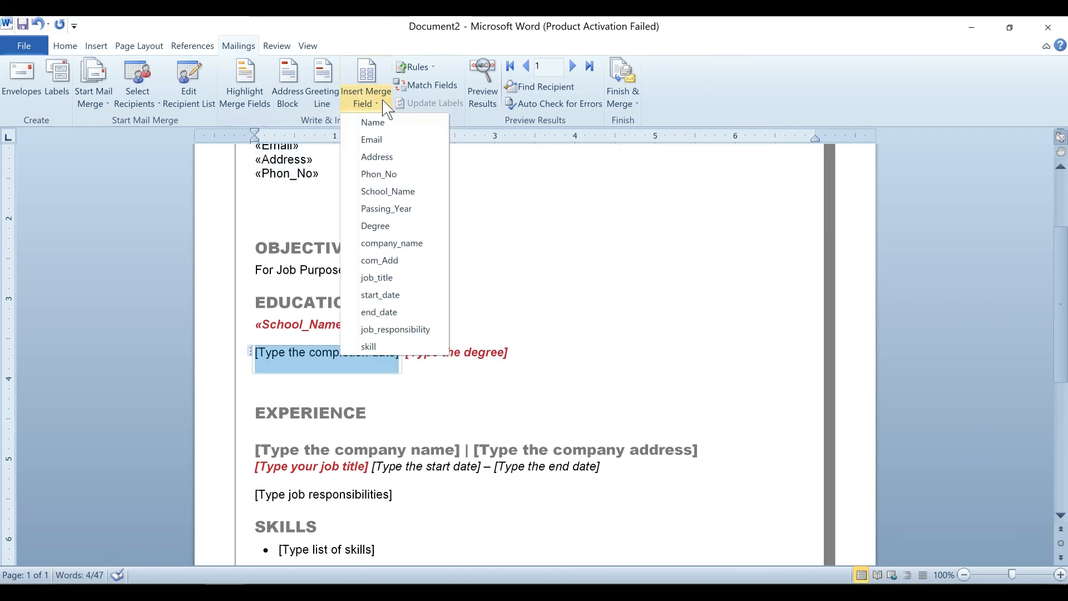
{"action": "left_click", "coordinate": [399, 225]}
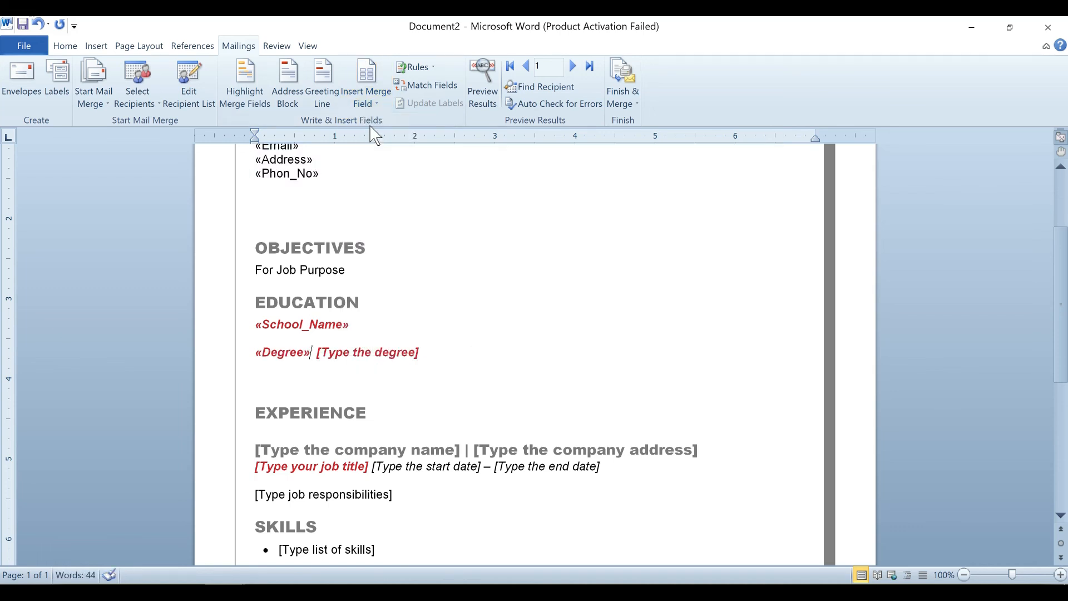
{"action": "key", "text": "BackSpace"}
{"action": "key", "text": "BackSpace"}
{"action": "left_click", "coordinate": [372, 103]}
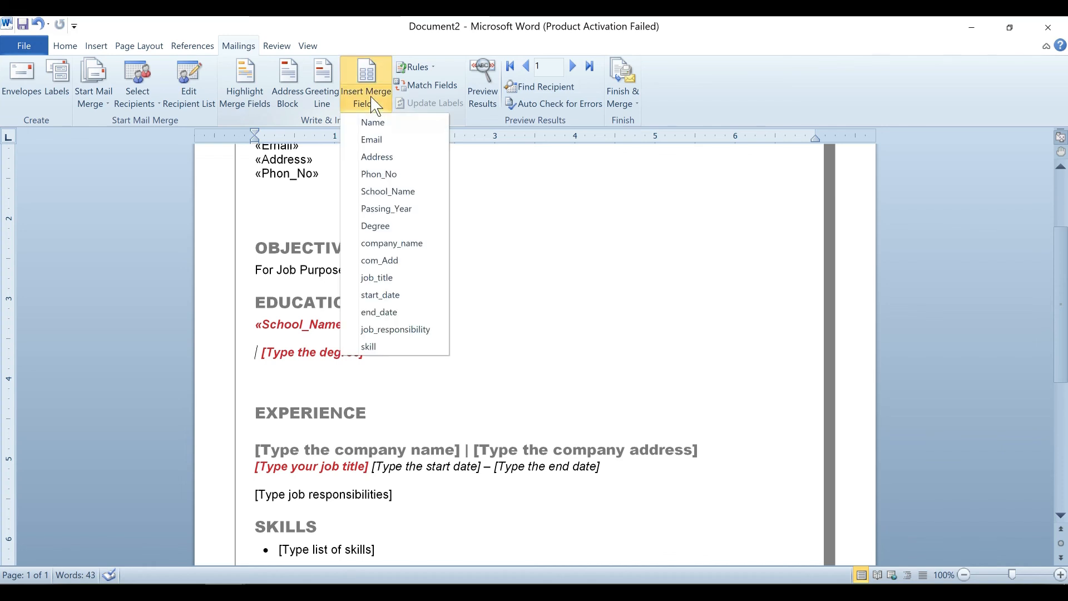
{"action": "left_click", "coordinate": [385, 210]}
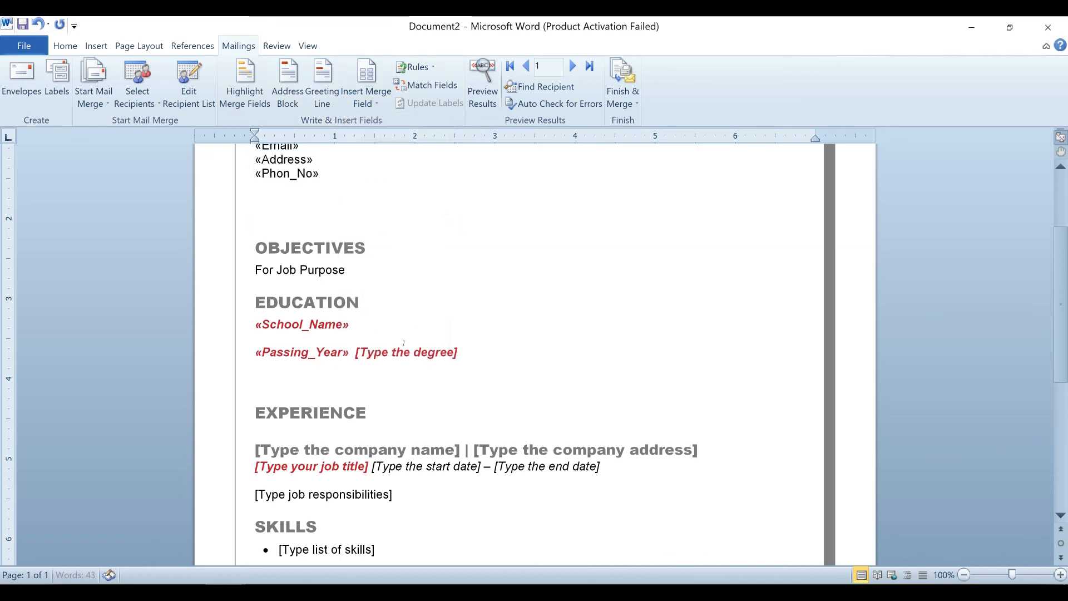
{"action": "left_click", "coordinate": [456, 364]}
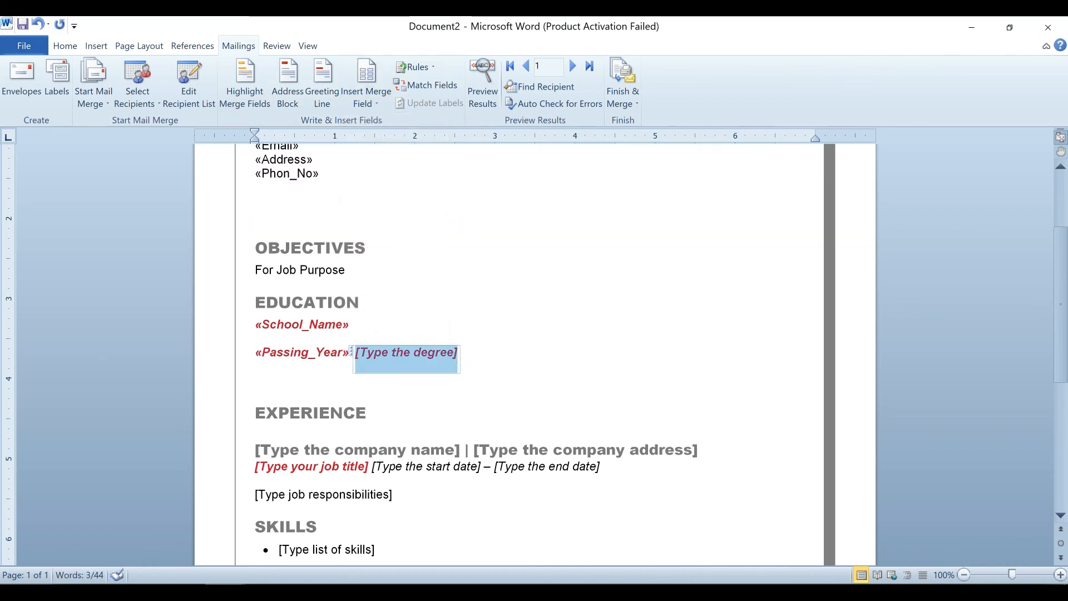
{"action": "key", "text": "Delete"}
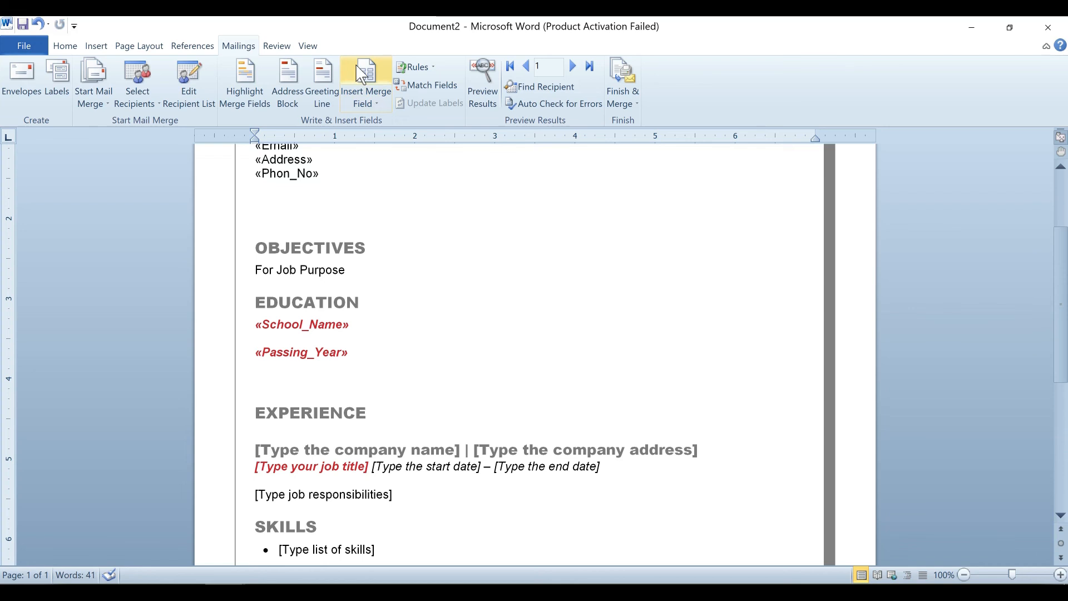
{"action": "left_click", "coordinate": [372, 102]}
{"action": "left_click", "coordinate": [379, 225]}
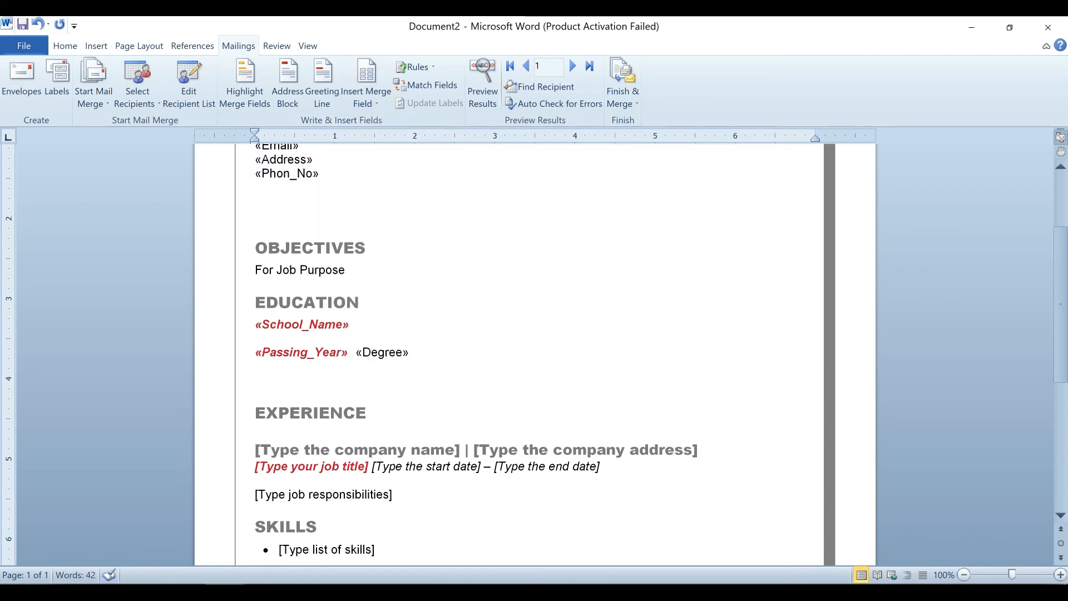
Delete the company name placeholder under Experience.
{"action": "scroll", "coordinate": [423, 384], "scroll_direction": "down", "scroll_amount": 3}
{"action": "left_click", "coordinate": [356, 369]}
{"action": "key", "text": "Delete"}
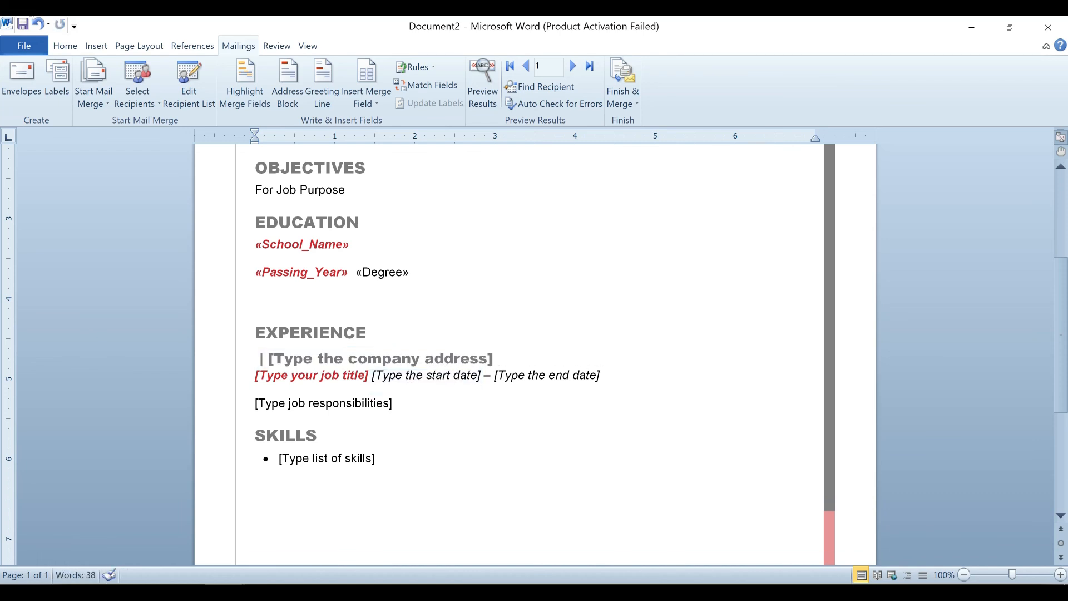
Insert company_name, then replace company address and job title placeholders with com_Add and job_title.
{"action": "left_click", "coordinate": [370, 99]}
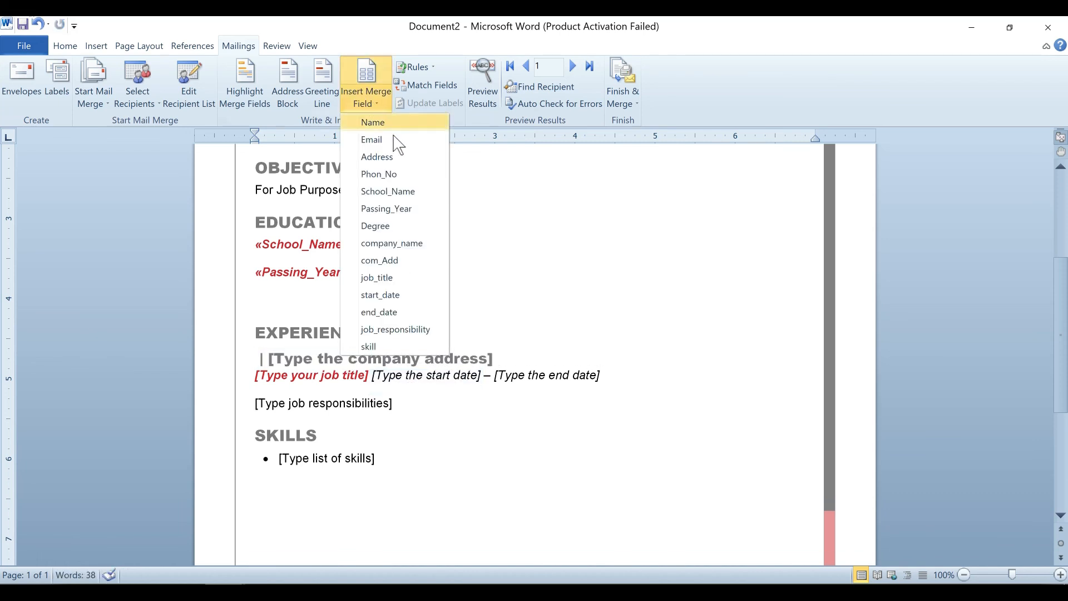
{"action": "left_click", "coordinate": [396, 245]}
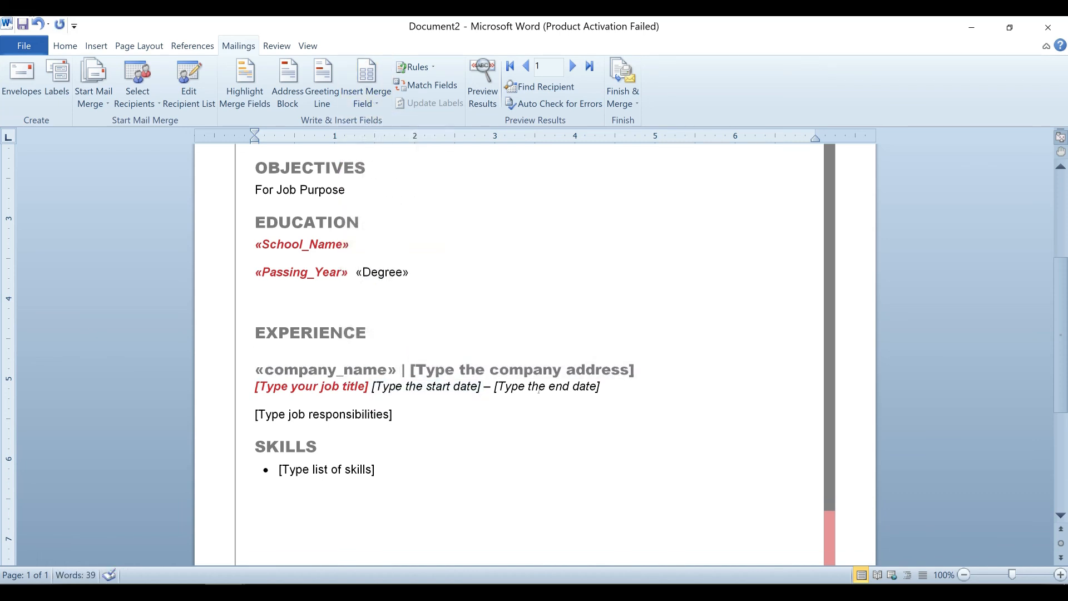
{"action": "left_click", "coordinate": [632, 370]}
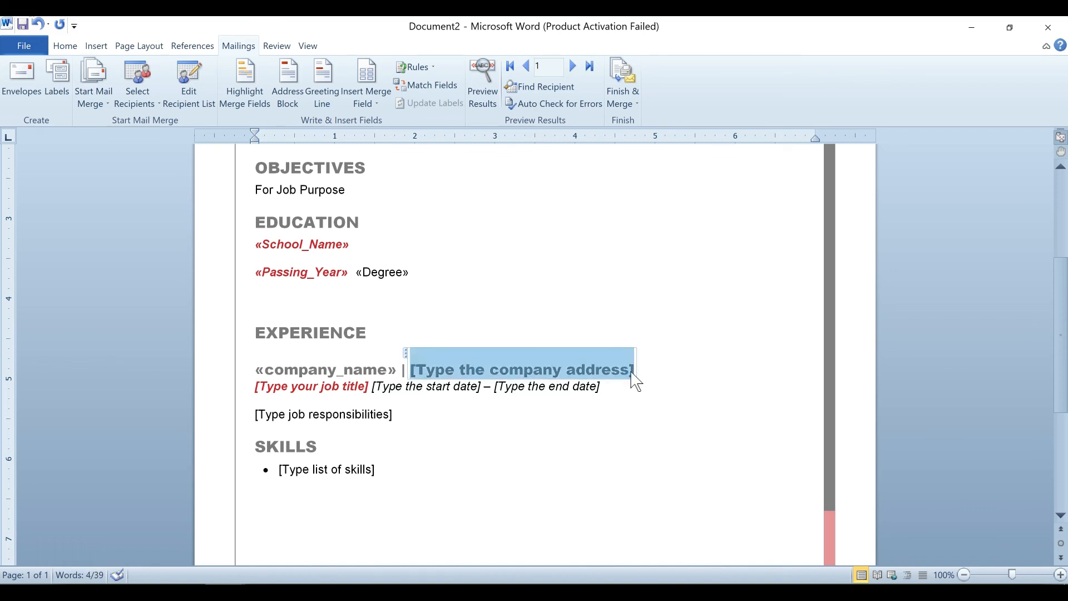
{"action": "key", "text": "Delete"}
{"action": "left_click", "coordinate": [366, 92]}
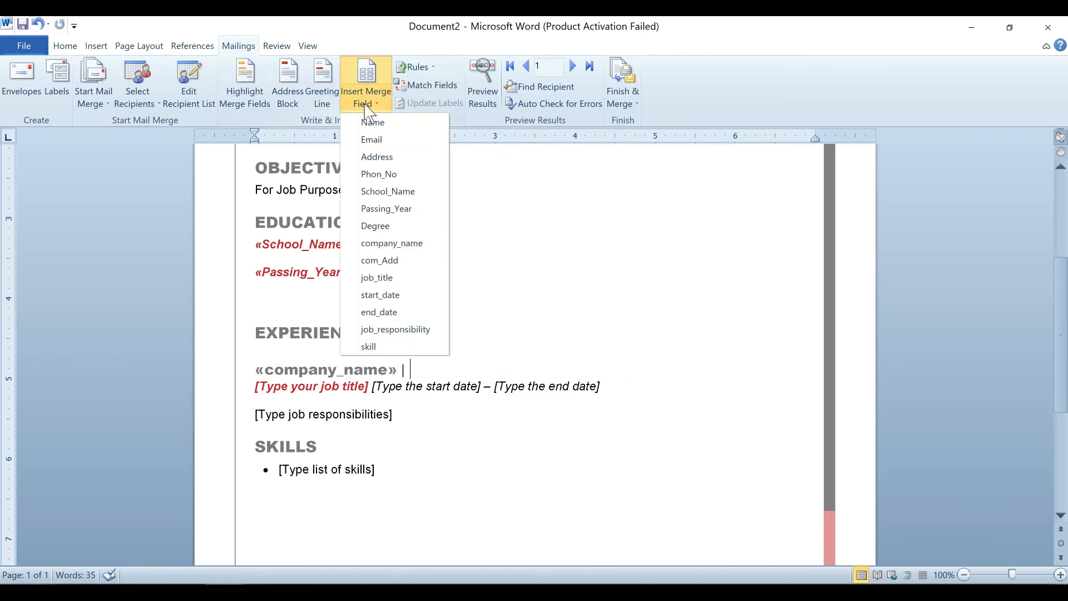
{"action": "left_click", "coordinate": [409, 262]}
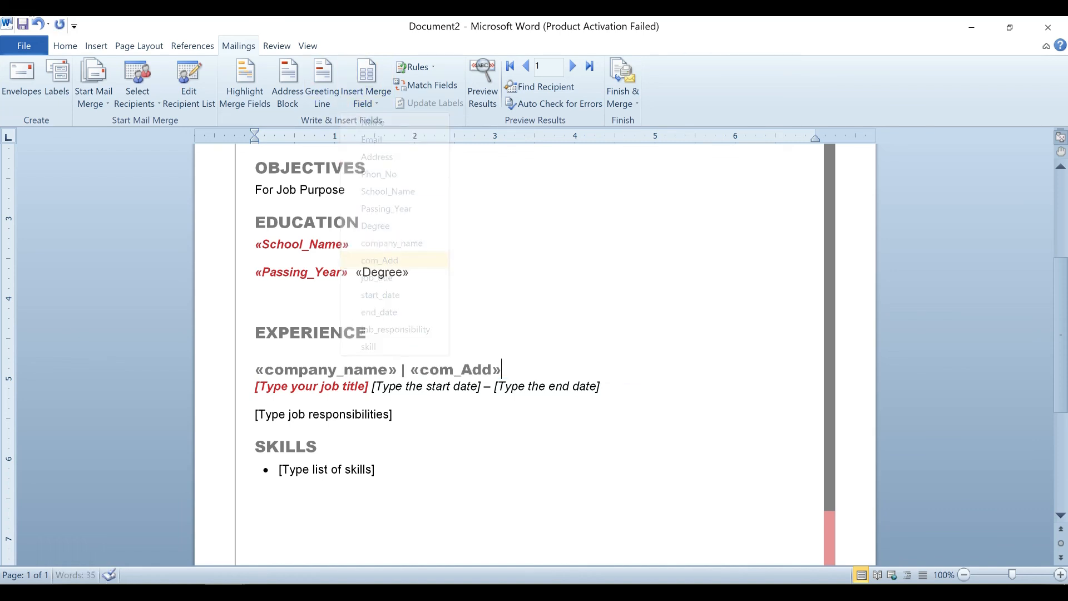
{"action": "left_click", "coordinate": [364, 385]}
{"action": "key", "text": "Delete"}
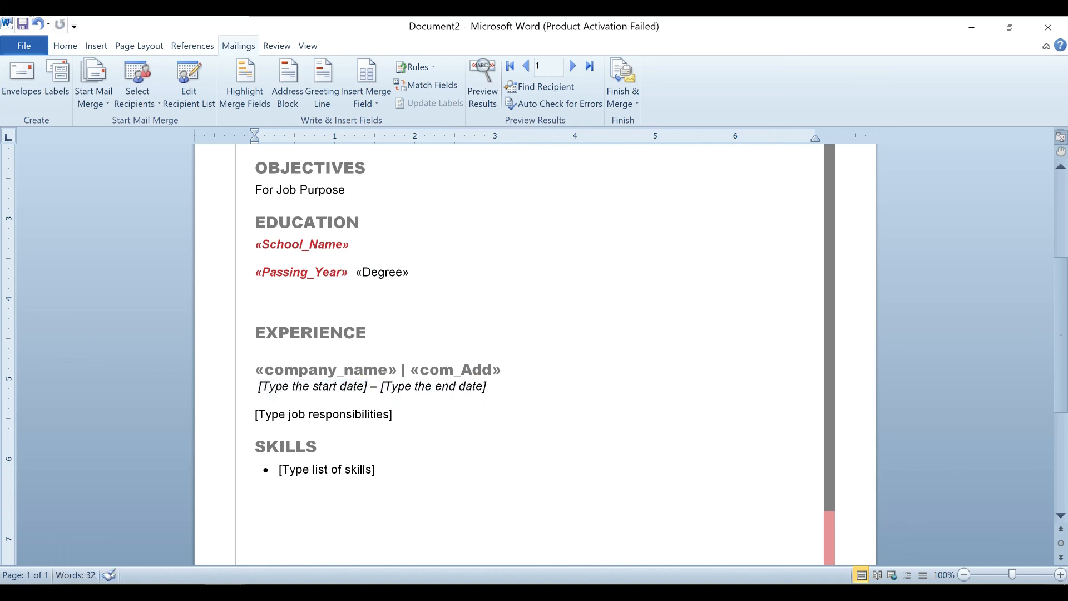
{"action": "left_click", "coordinate": [375, 104]}
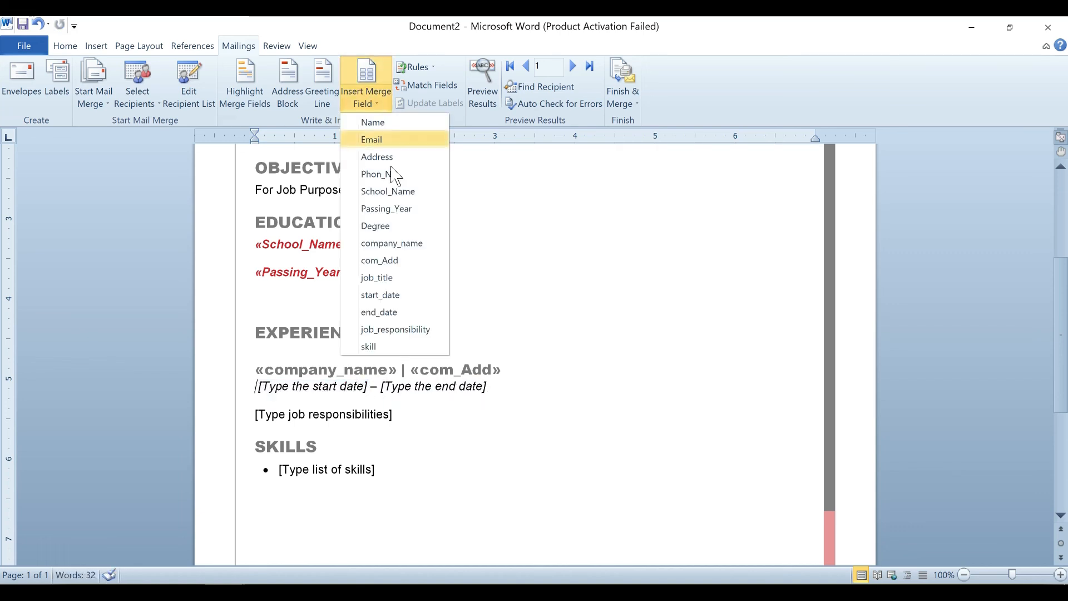
{"action": "left_click", "coordinate": [376, 277]}
Replace the start and end date placeholders with start_date and end_date merge fields.
{"action": "left_click", "coordinate": [424, 388]}
{"action": "key", "text": "Delete"}
{"action": "left_click", "coordinate": [368, 101]}
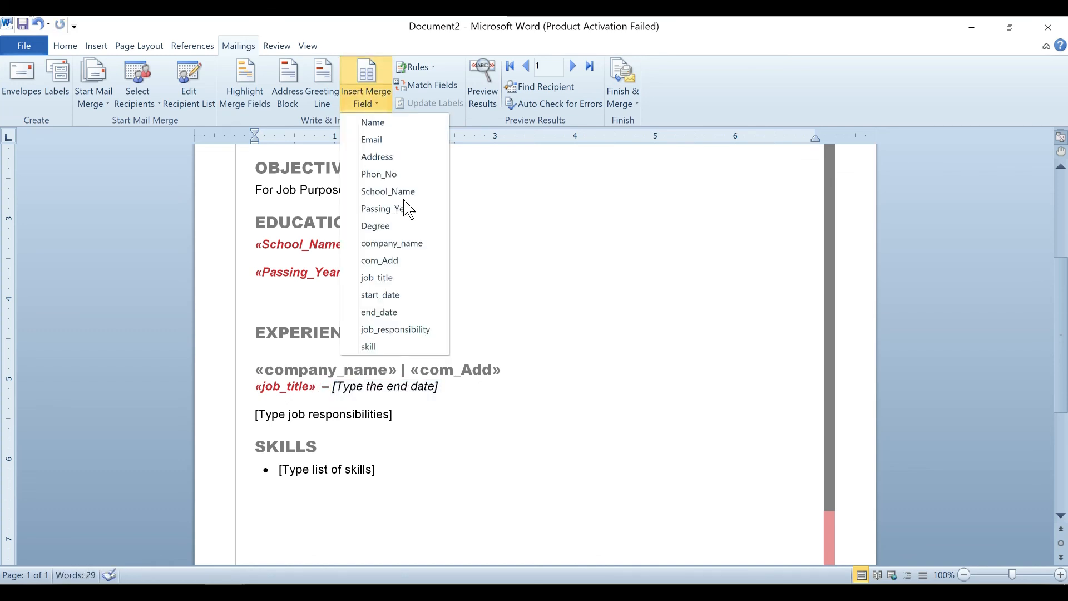
{"action": "left_click", "coordinate": [409, 296]}
{"action": "left_click", "coordinate": [501, 386]}
{"action": "key", "text": "Delete"}
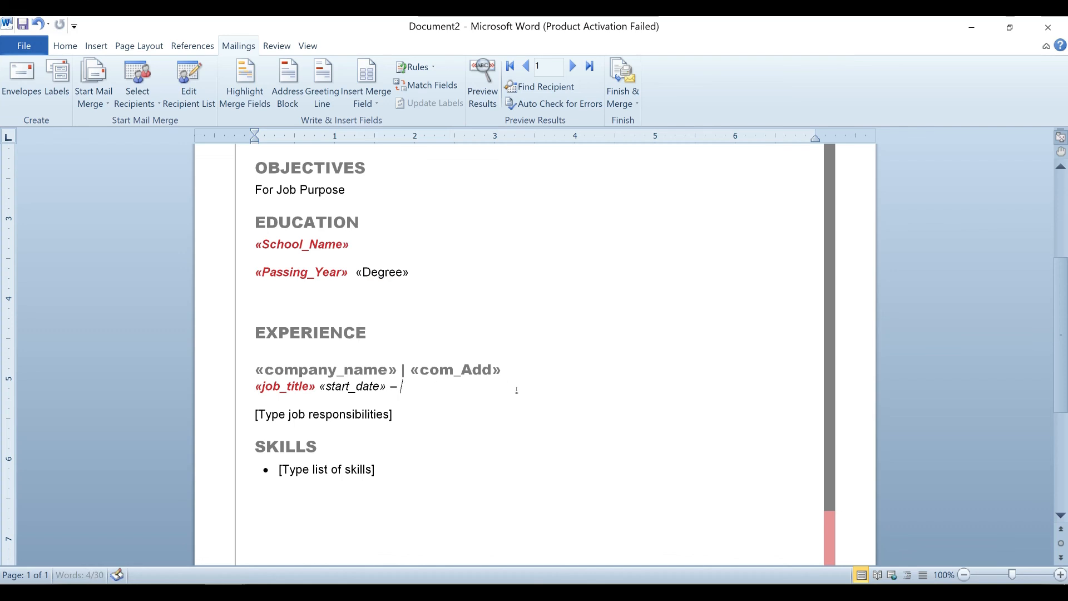
{"action": "left_click", "coordinate": [367, 100]}
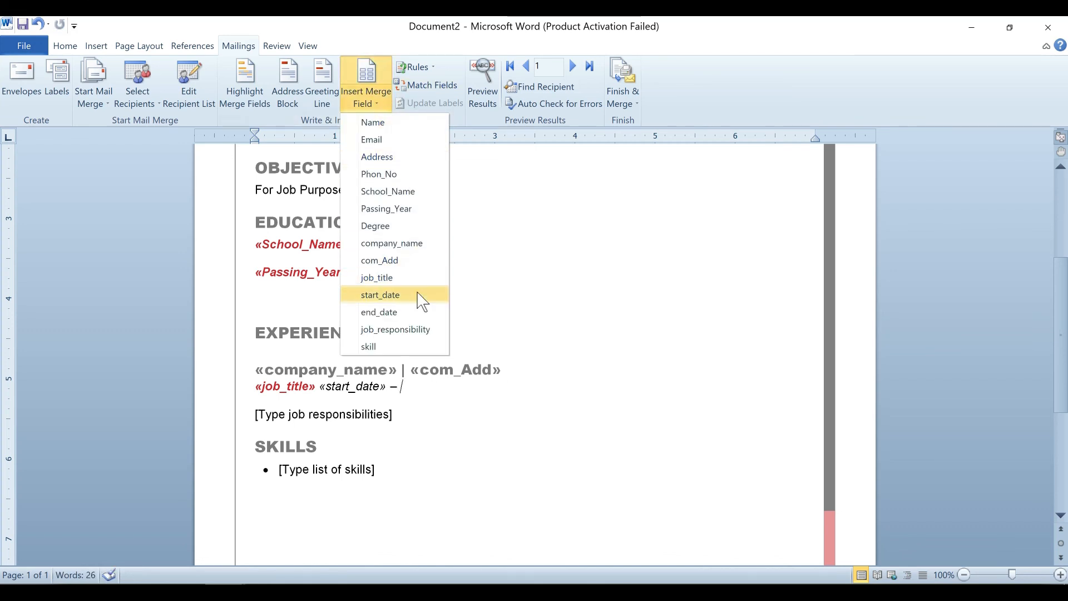
{"action": "left_click", "coordinate": [378, 312]}
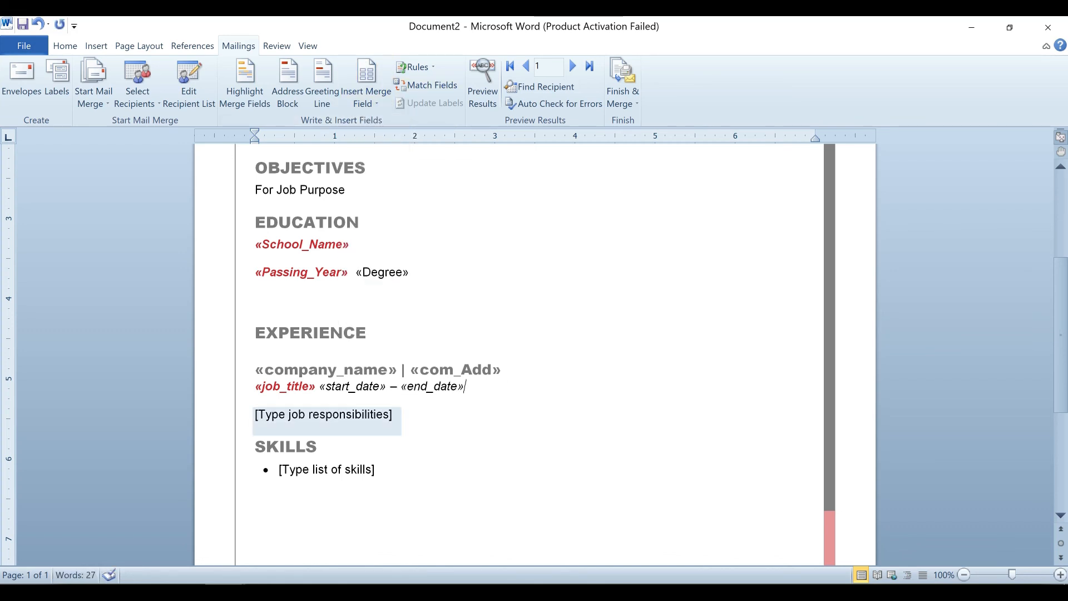
Replace the job responsibilities placeholder with job_responsibility and delete the skills placeholder.
{"action": "left_click", "coordinate": [323, 414]}
{"action": "key", "text": "Delete"}
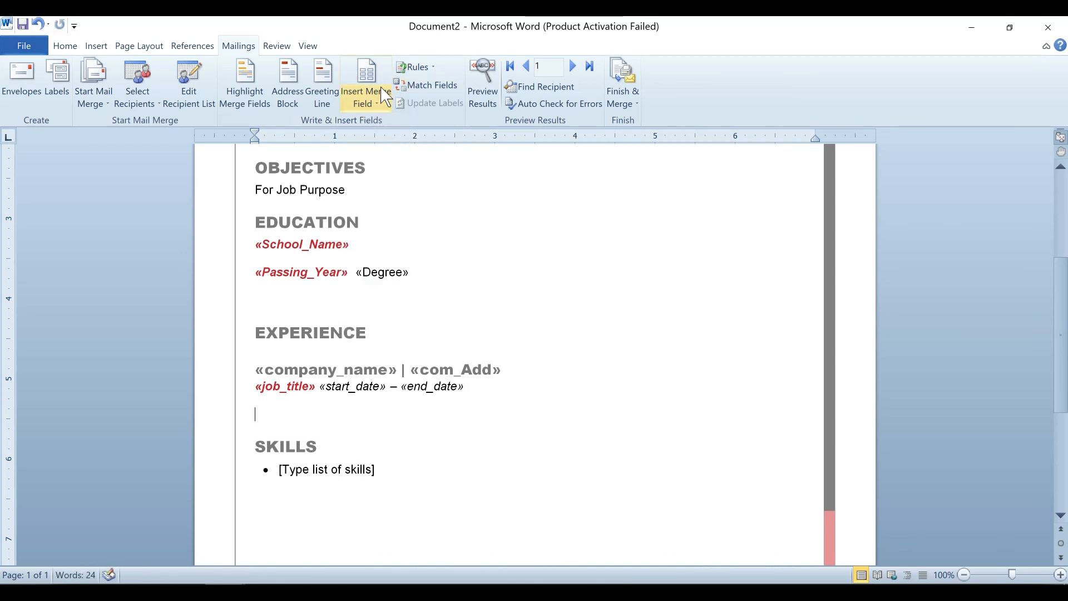
{"action": "left_click", "coordinate": [381, 95]}
{"action": "left_click", "coordinate": [628, 170]}
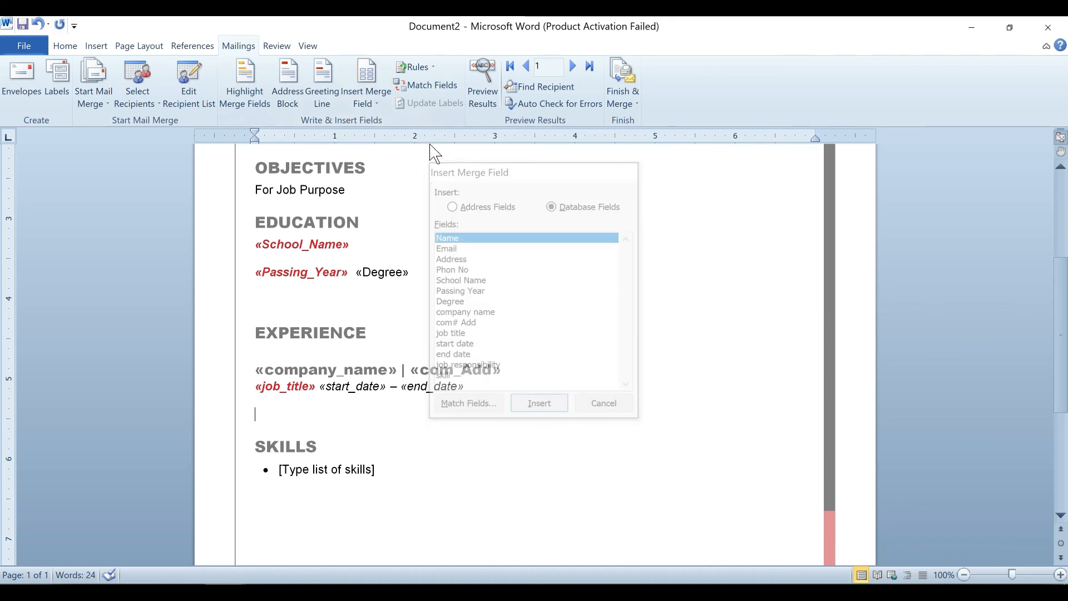
{"action": "left_click", "coordinate": [385, 99]}
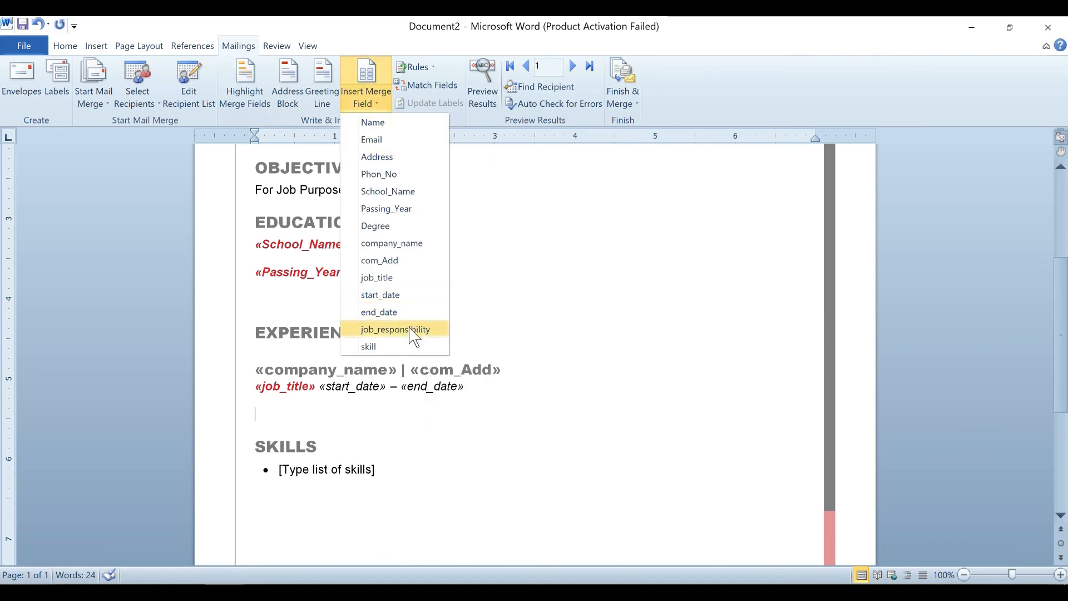
{"action": "left_click", "coordinate": [411, 329]}
{"action": "left_click", "coordinate": [327, 469]}
{"action": "key", "text": "Delete"}
{"action": "left_click", "coordinate": [370, 103]}
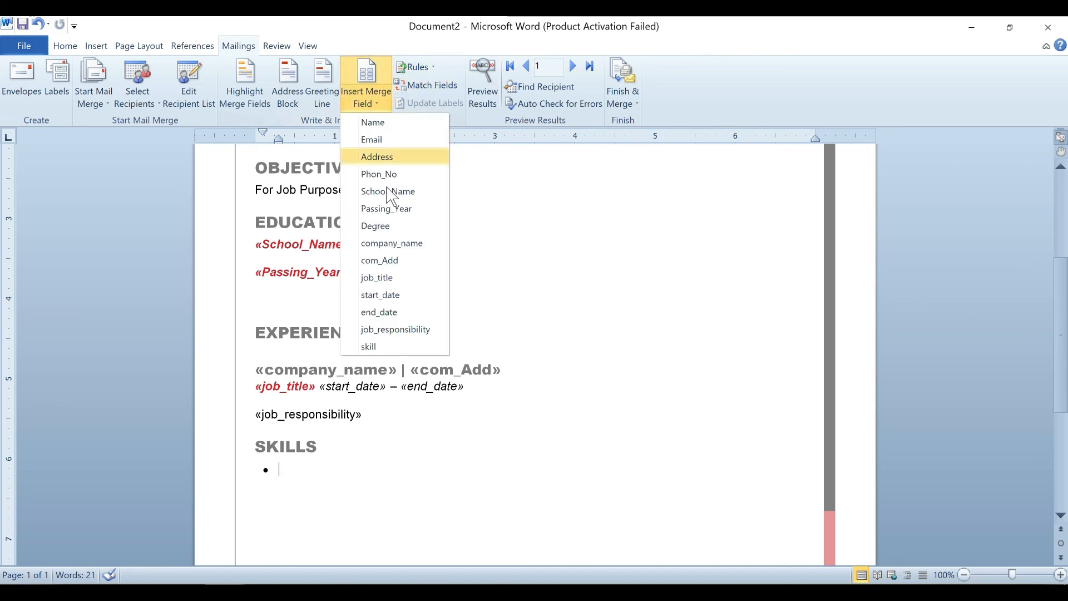
Insert the skill merge field into the empty Skills bullet and review the finished template.
{"action": "left_click", "coordinate": [368, 346]}
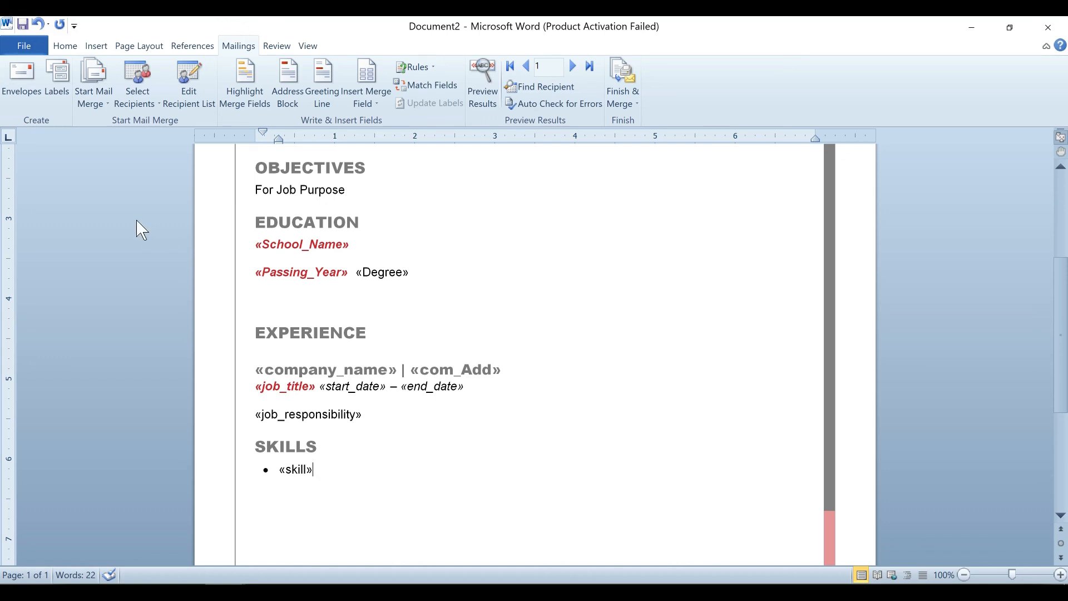
{"action": "left_click", "coordinate": [147, 84]}
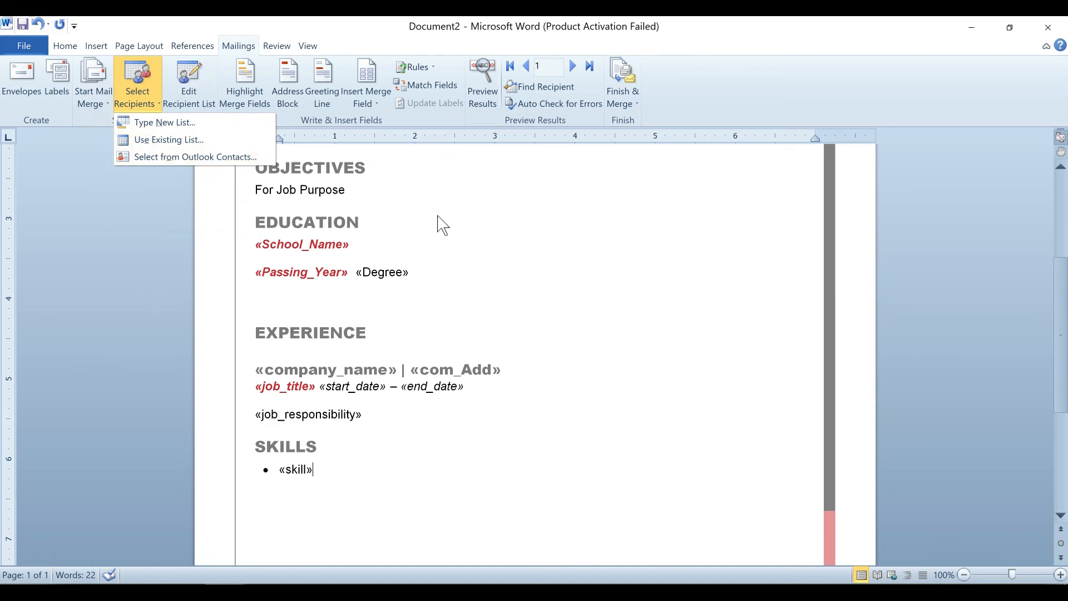
{"action": "left_click", "coordinate": [484, 234]}
{"action": "scroll", "coordinate": [484, 234], "scroll_direction": "up", "scroll_amount": 4}
{"action": "scroll", "coordinate": [534, 356], "scroll_direction": "up", "scroll_amount": 2}
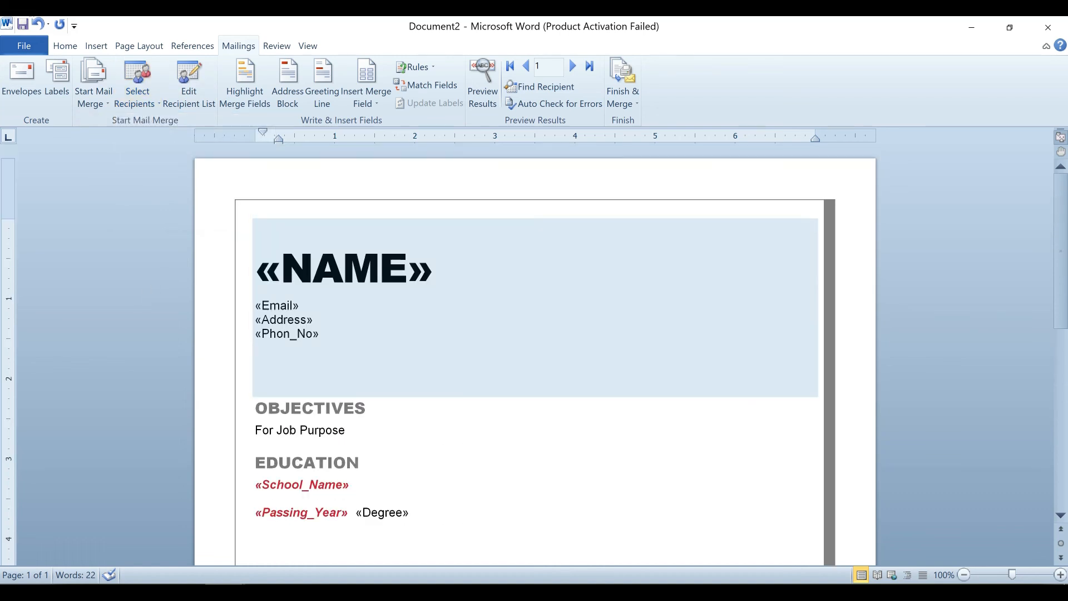
{"action": "left_click", "coordinate": [372, 106]}
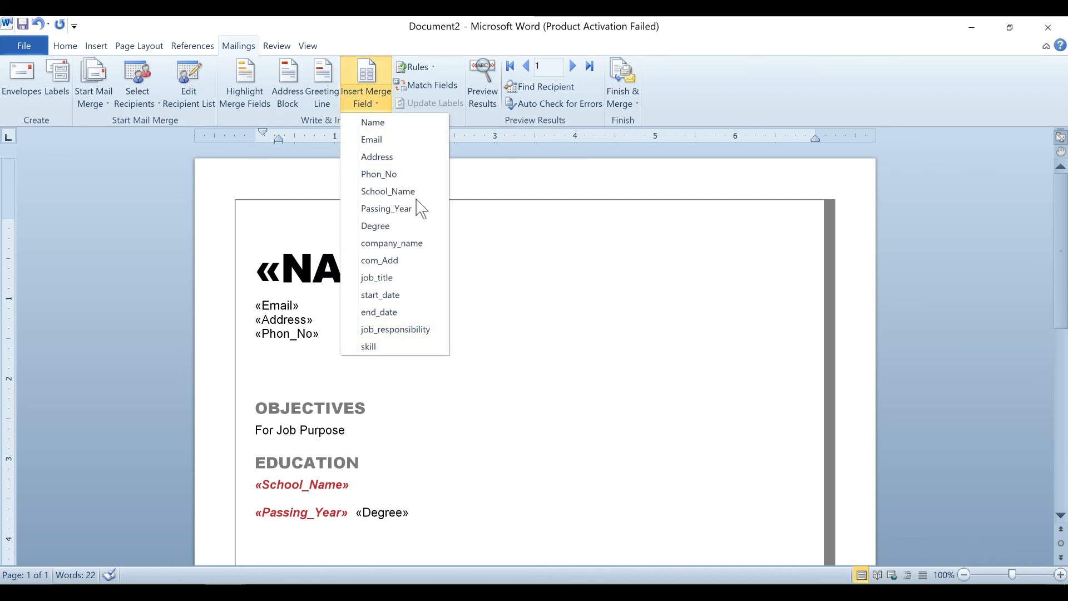
{"action": "left_click", "coordinate": [527, 401]}
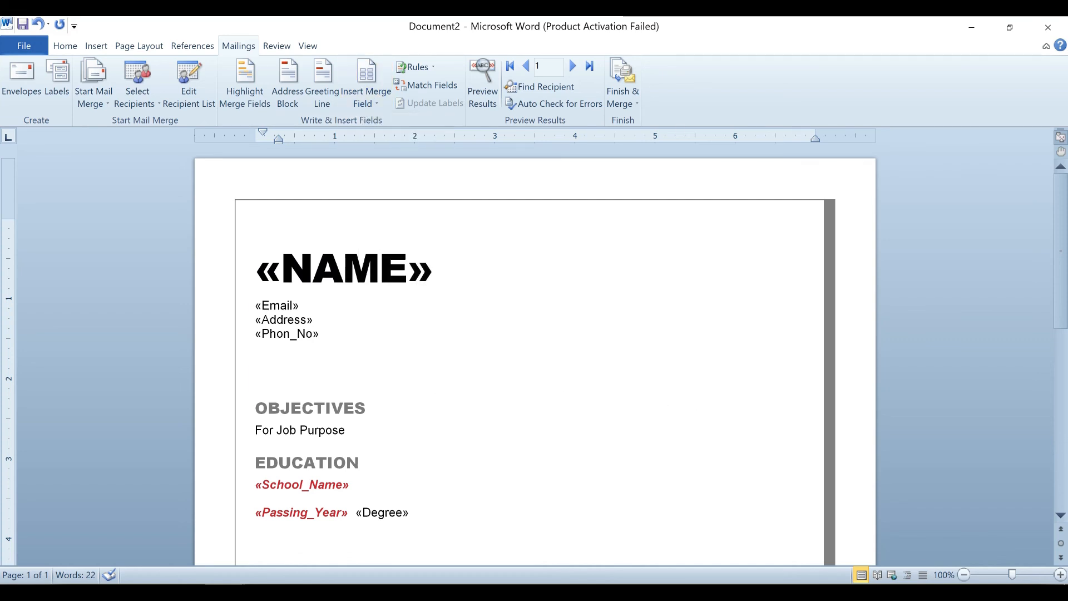
{"action": "scroll", "coordinate": [659, 376], "scroll_direction": "down", "scroll_amount": 5}
{"action": "scroll", "coordinate": [659, 377], "scroll_direction": "down", "scroll_amount": 3}
{"action": "scroll", "coordinate": [660, 376], "scroll_direction": "up", "scroll_amount": 8}
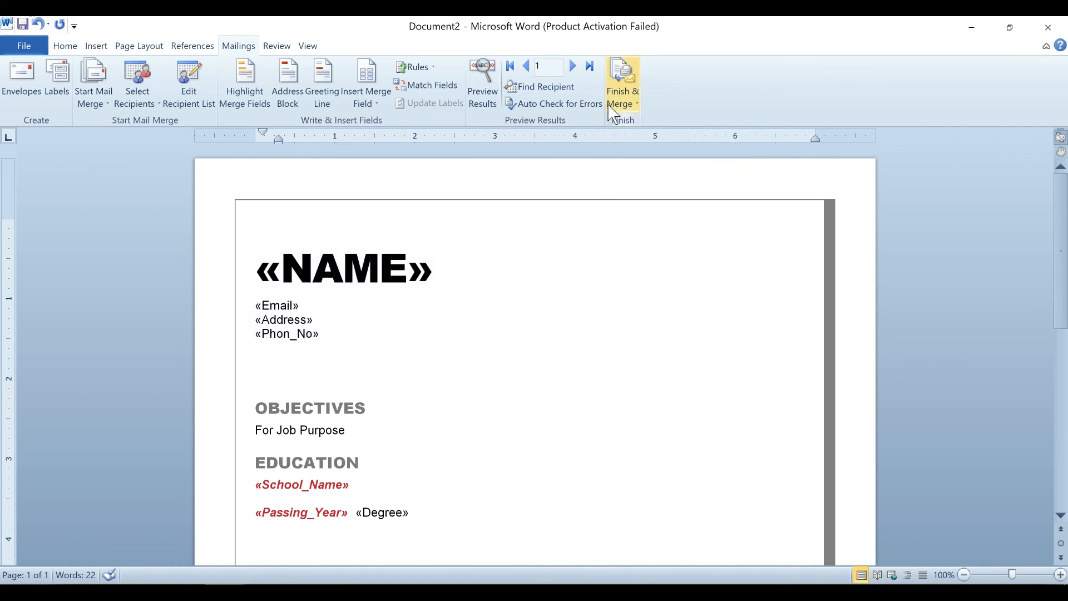
Merge all records into individual editable documents, producing the five-page Letters1 résumé file.
{"action": "left_click", "coordinate": [627, 102]}
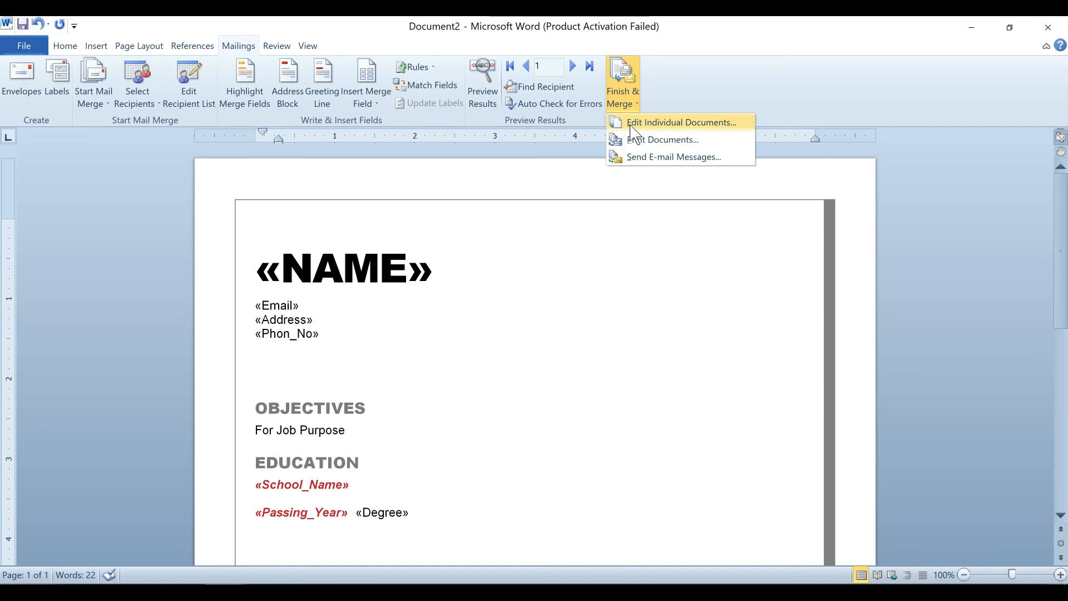
{"action": "left_click", "coordinate": [699, 123]}
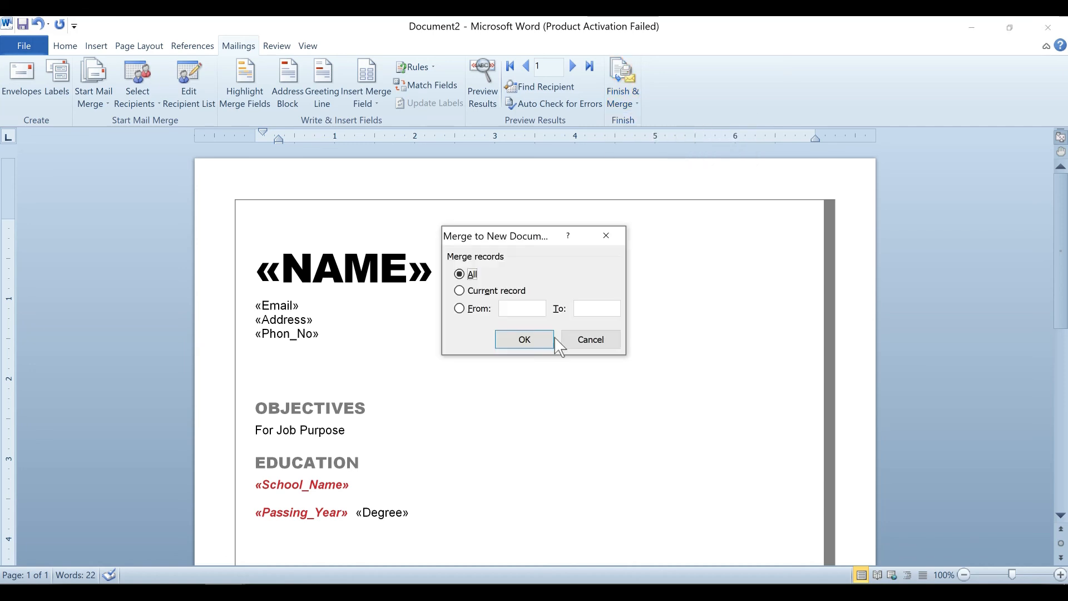
{"action": "left_click", "coordinate": [538, 342]}
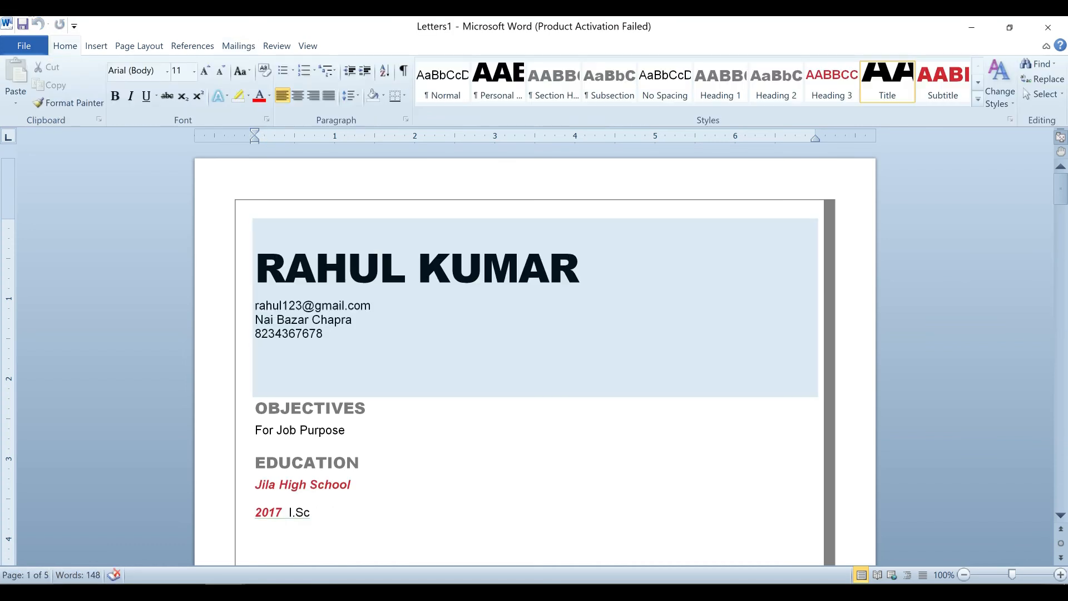
{"action": "scroll", "coordinate": [534, 356], "scroll_direction": "down", "scroll_amount": 5}
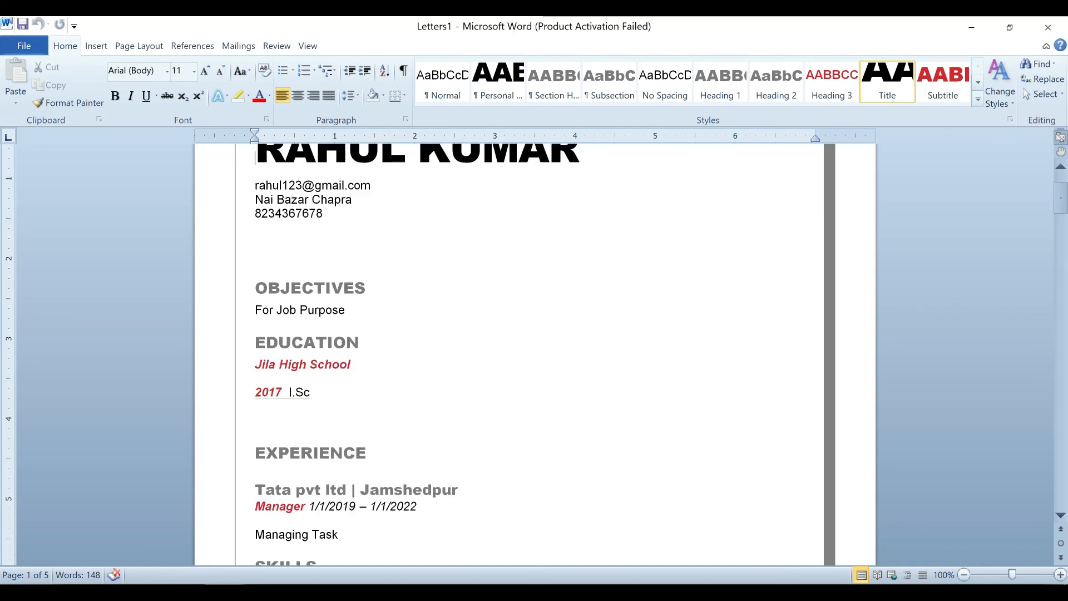
{"action": "scroll", "coordinate": [367, 443], "scroll_direction": "down", "scroll_amount": 10}
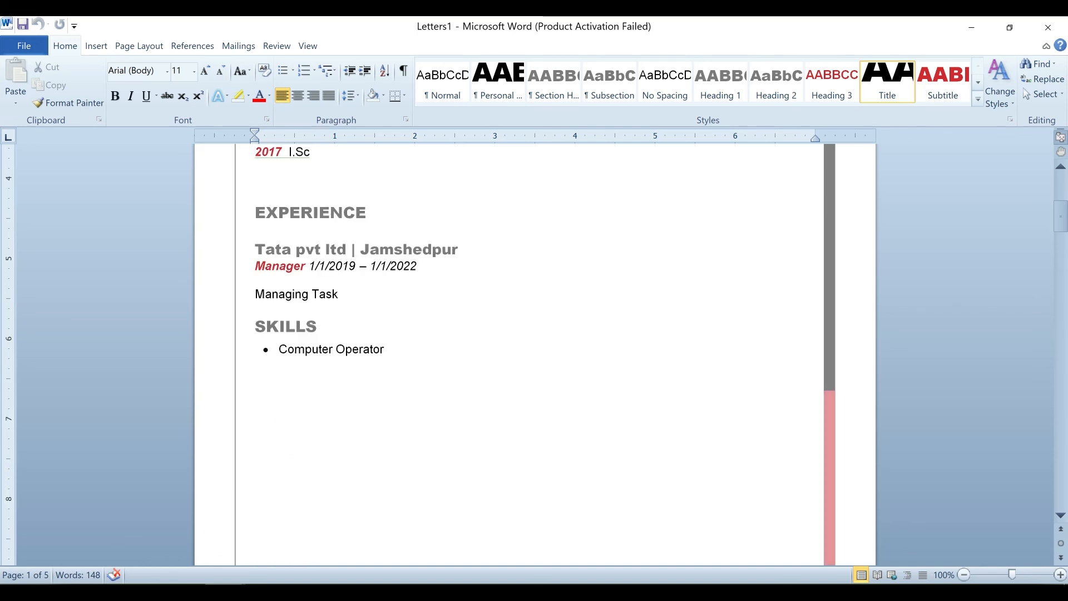
{"action": "scroll", "coordinate": [367, 443], "scroll_direction": "down", "scroll_amount": 8}
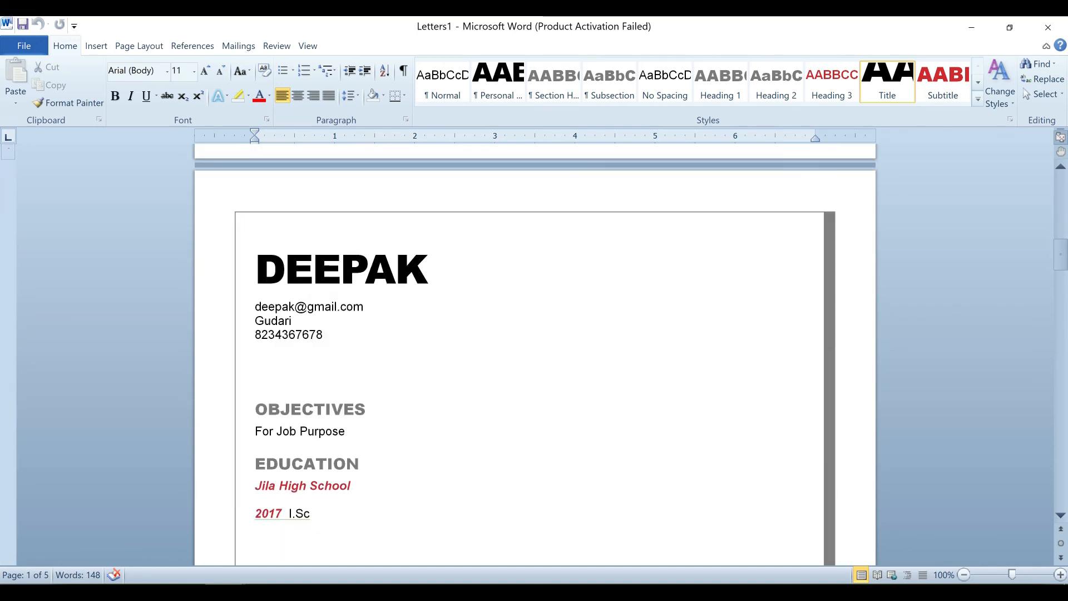
{"action": "scroll", "coordinate": [360, 447], "scroll_direction": "down", "scroll_amount": 16}
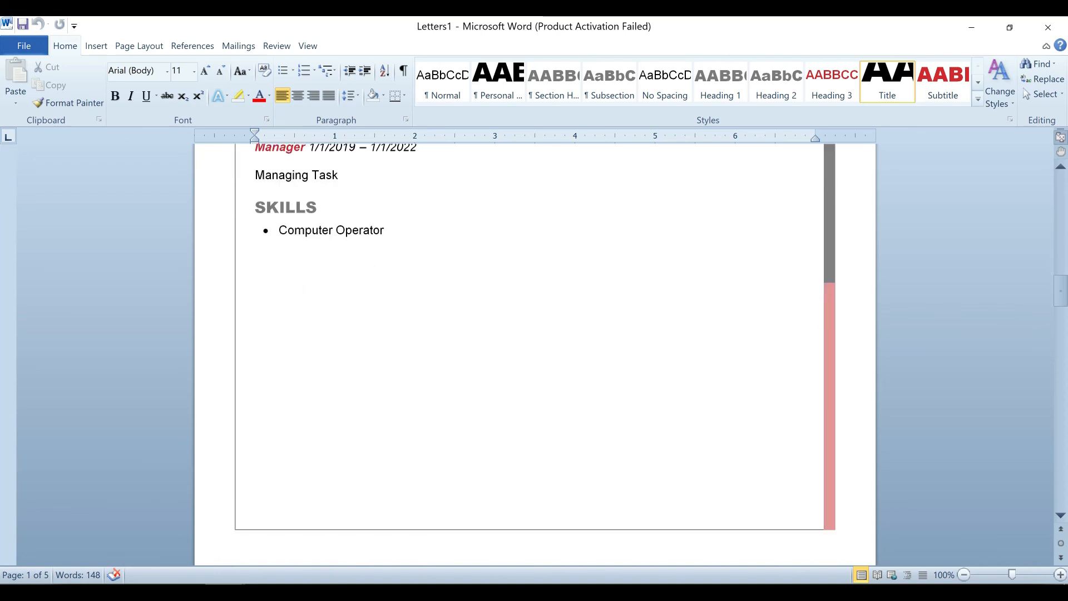
{"action": "scroll", "coordinate": [377, 445], "scroll_direction": "down", "scroll_amount": 4}
{"action": "scroll", "coordinate": [534, 356], "scroll_direction": "down", "scroll_amount": 6}
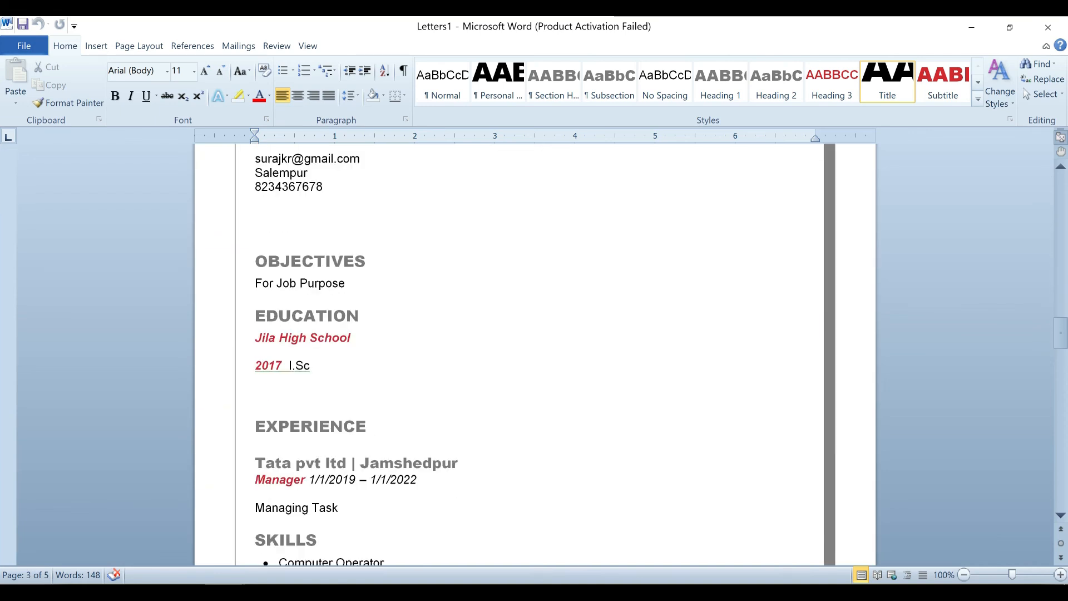
{"action": "scroll", "coordinate": [534, 356], "scroll_direction": "down", "scroll_amount": 3}
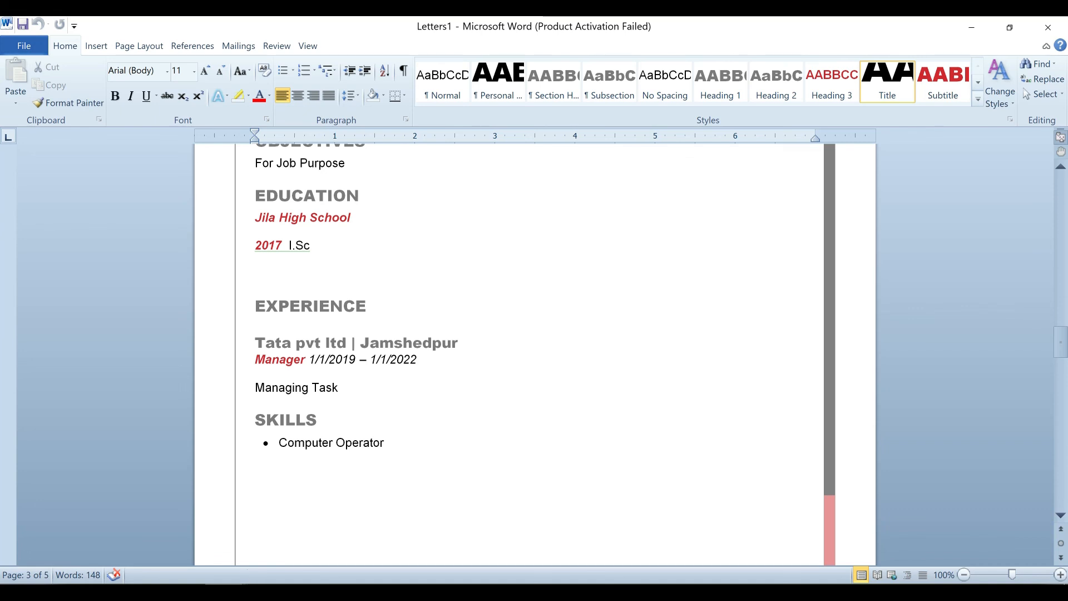
{"action": "scroll", "coordinate": [534, 356], "scroll_direction": "down", "scroll_amount": 10}
{"action": "scroll", "coordinate": [534, 355], "scroll_direction": "down", "scroll_amount": 9}
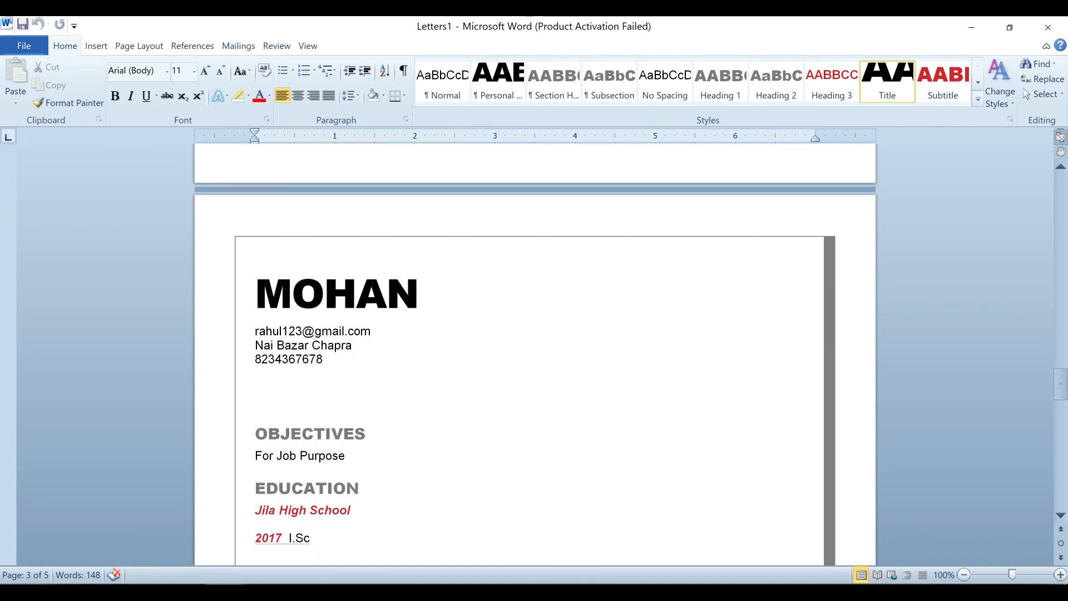
{"action": "scroll", "coordinate": [534, 356], "scroll_direction": "up", "scroll_amount": 5}
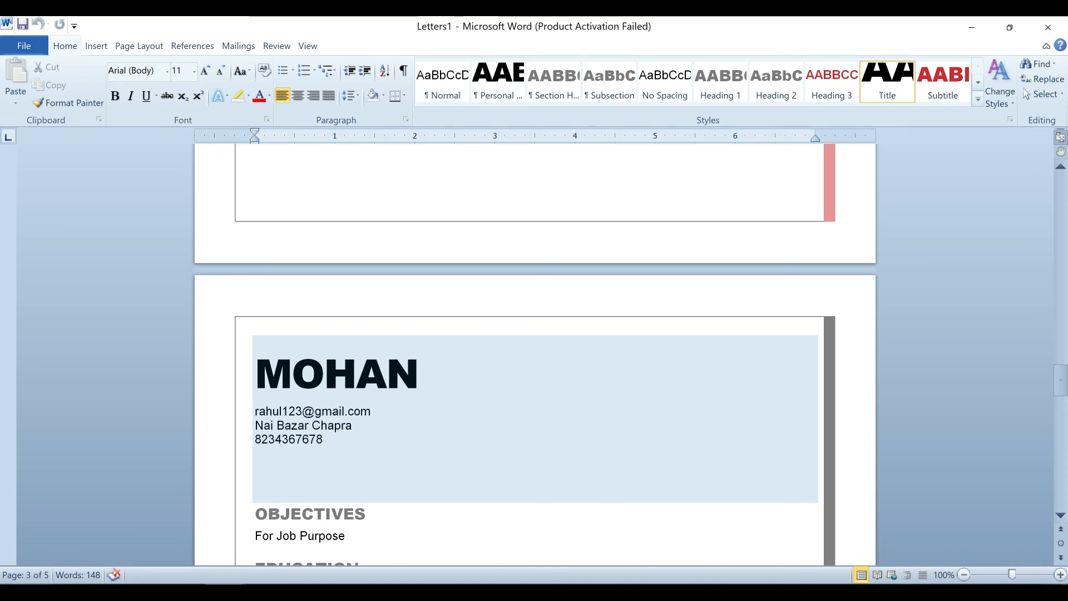
Close Letters1 without saving, then close the stray blank Document3 to return to the résumé template.
{"action": "left_click", "coordinate": [1048, 27]}
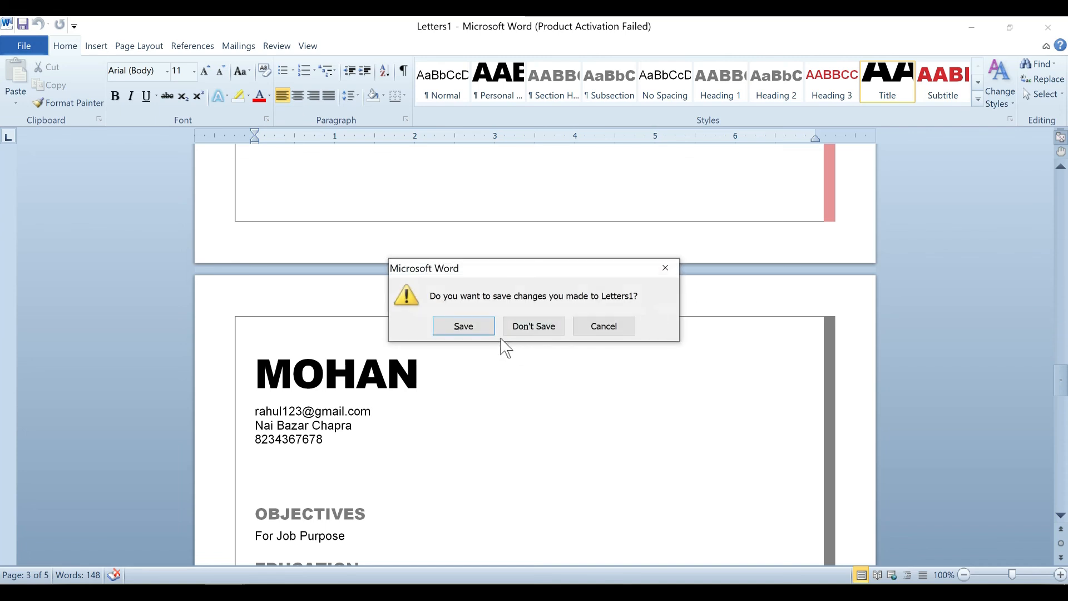
{"action": "left_click", "coordinate": [531, 330]}
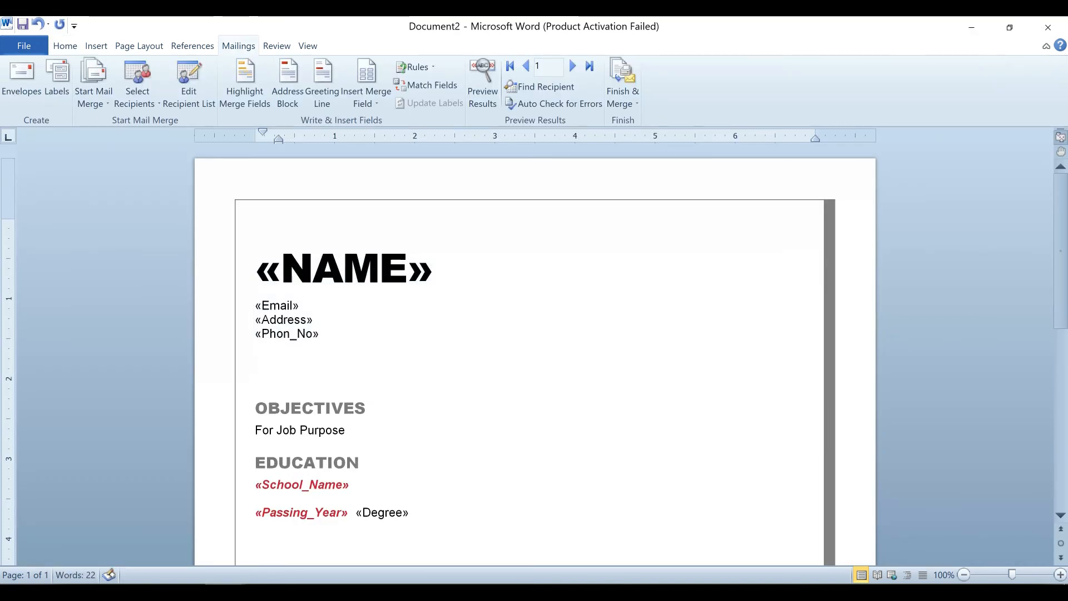
{"action": "key", "text": "ctrl+n"}
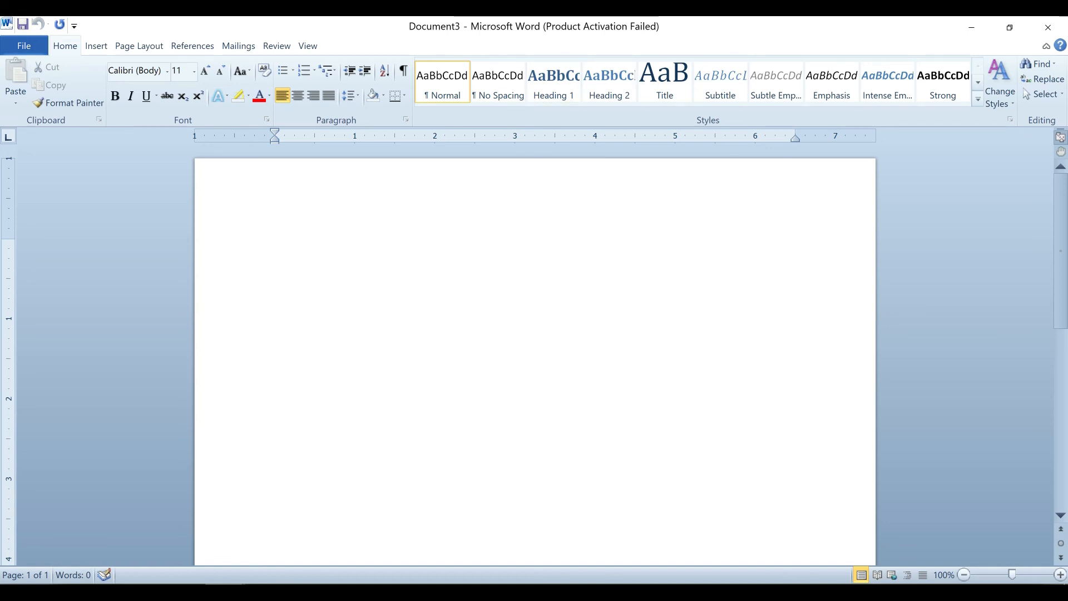
{"action": "left_click", "coordinate": [1051, 27]}
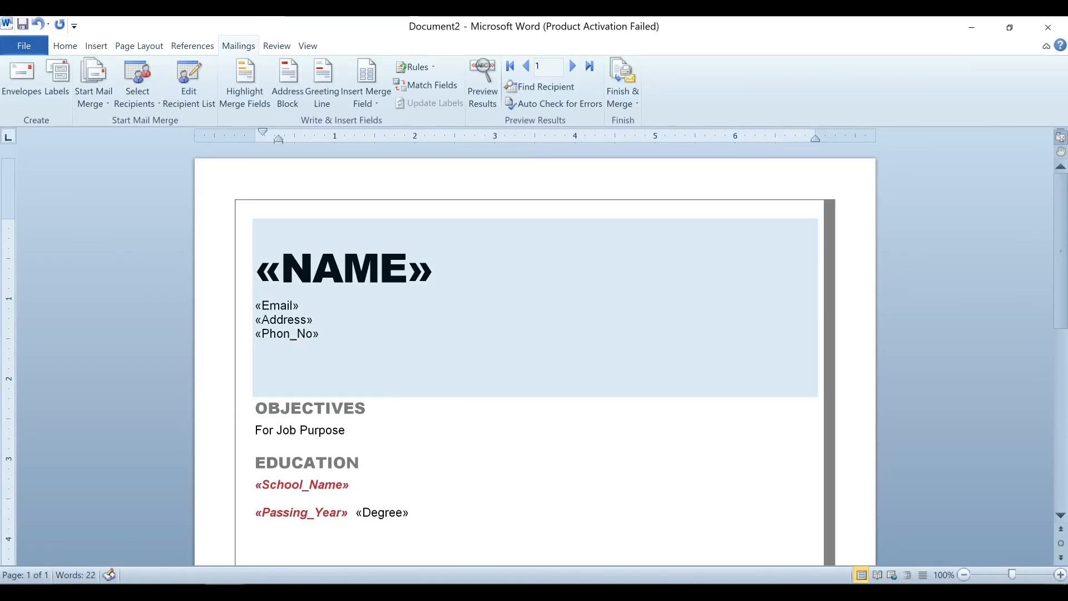
{"action": "scroll", "coordinate": [518, 312], "scroll_direction": "down", "scroll_amount": 4}
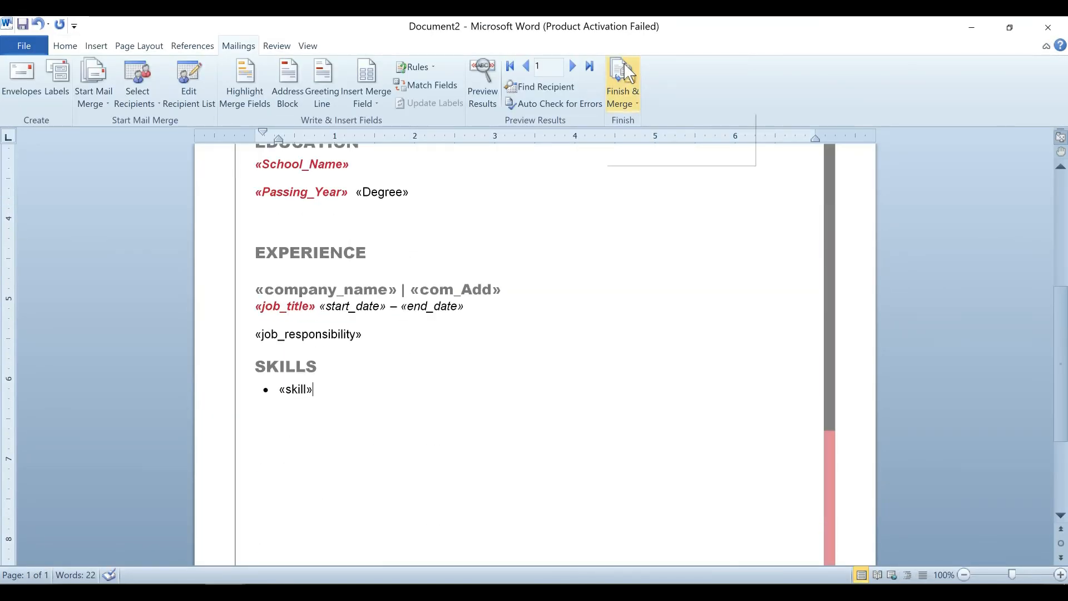